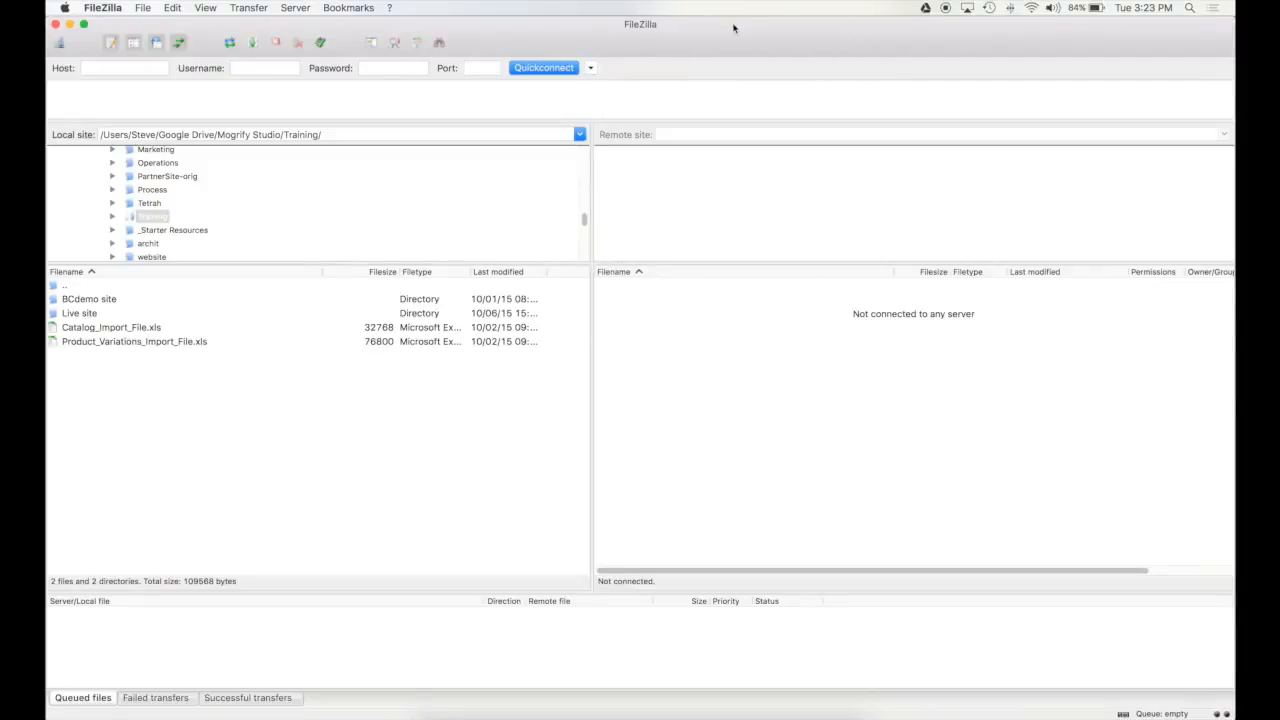
# Step: Switch to Safari and open FileZilla's client download page from the Google results for filezilla
pyautogui.press('super+Tab')
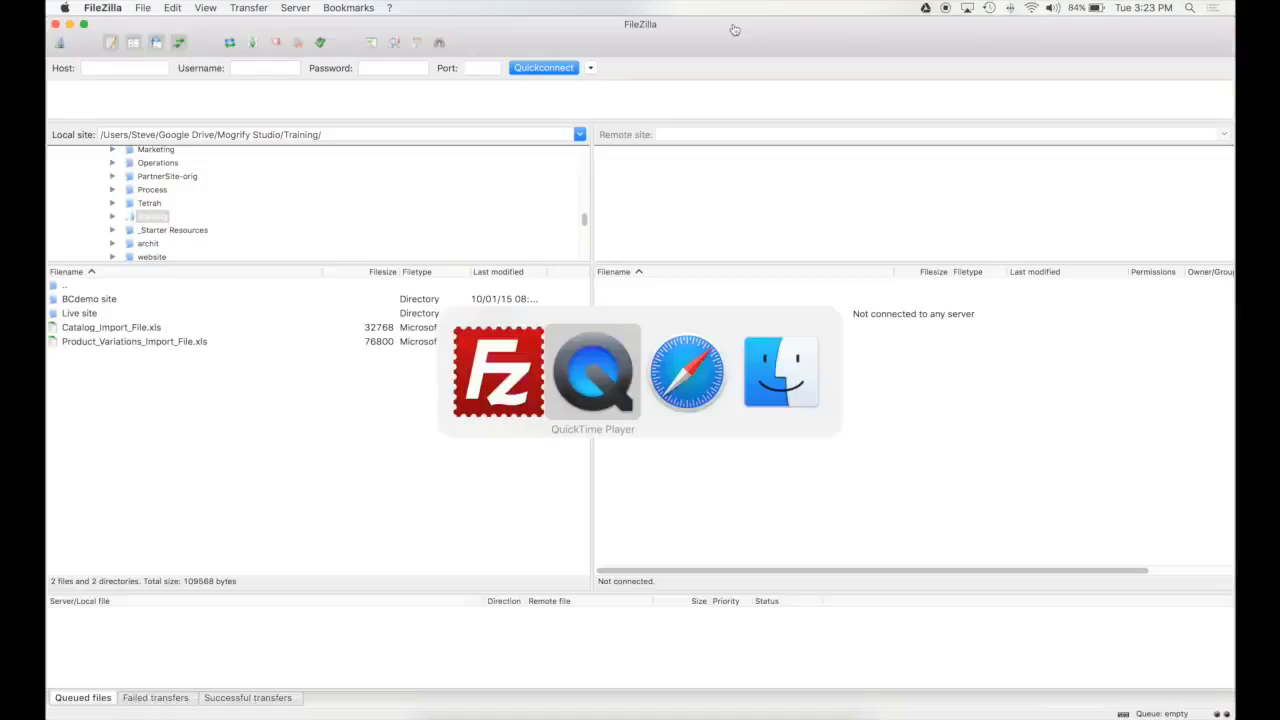
pyautogui.press('super+Tab')
pyautogui.press('super+shift+Tab')
pyautogui.press('super+Tab')
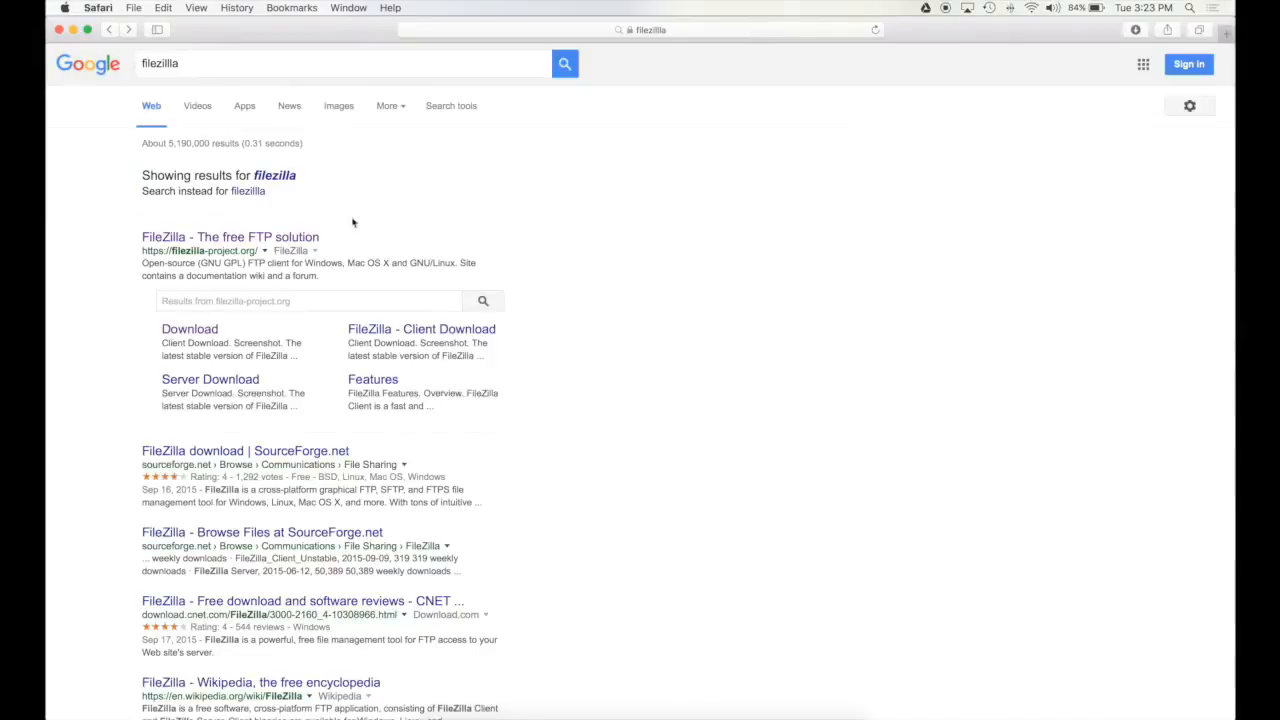
pyautogui.moveTo(346, 238); pyautogui.dragTo(115, 234)
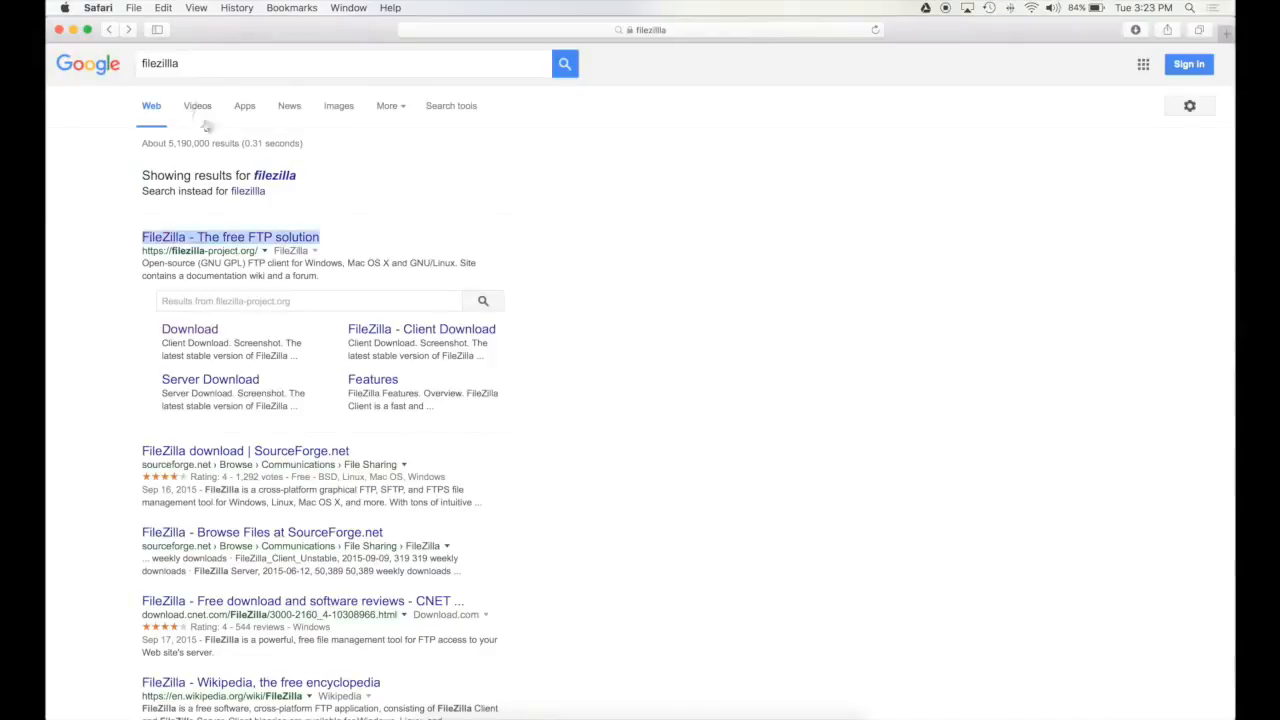
pyautogui.click(184, 64)
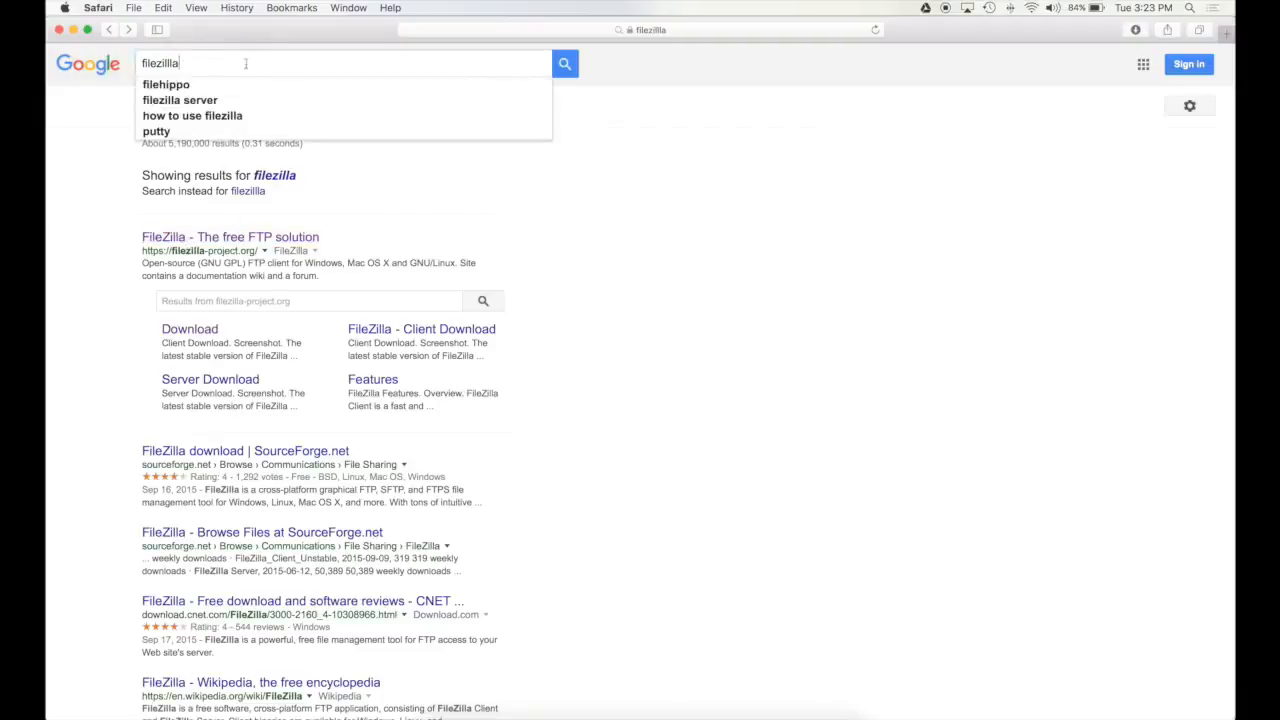
pyautogui.click(206, 336)
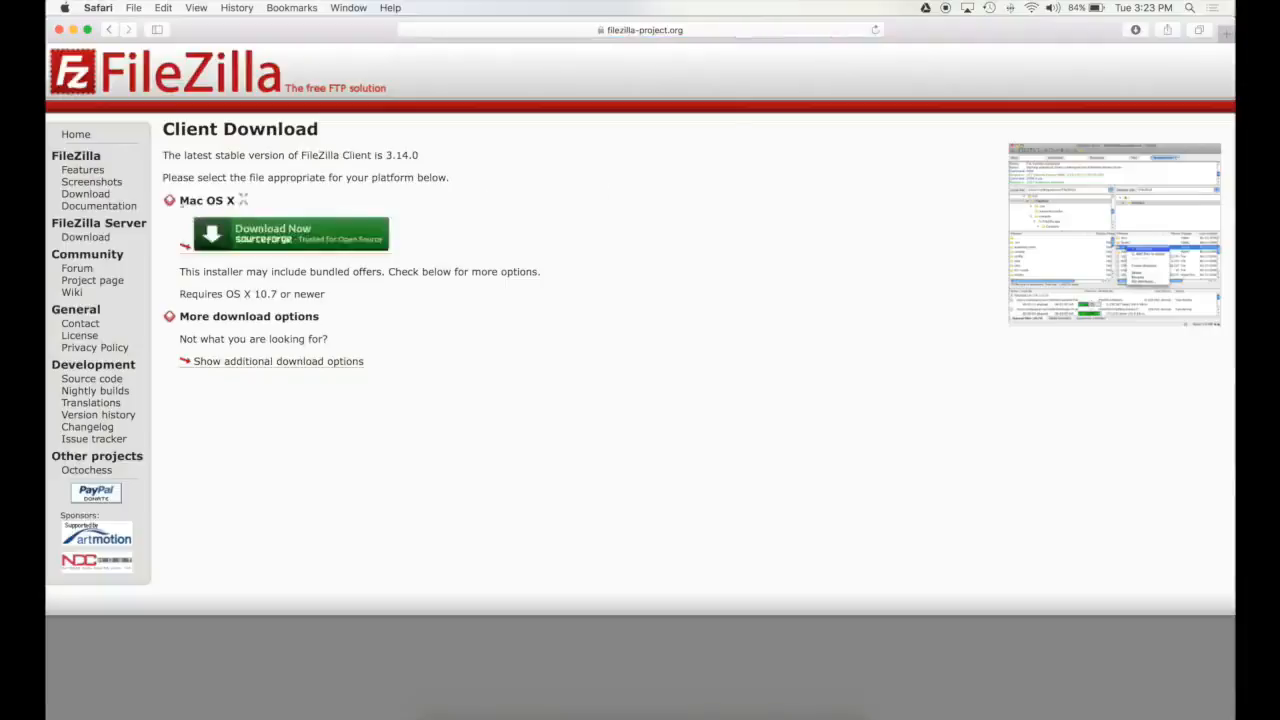
pyautogui.moveTo(181, 201); pyautogui.dragTo(295, 207)
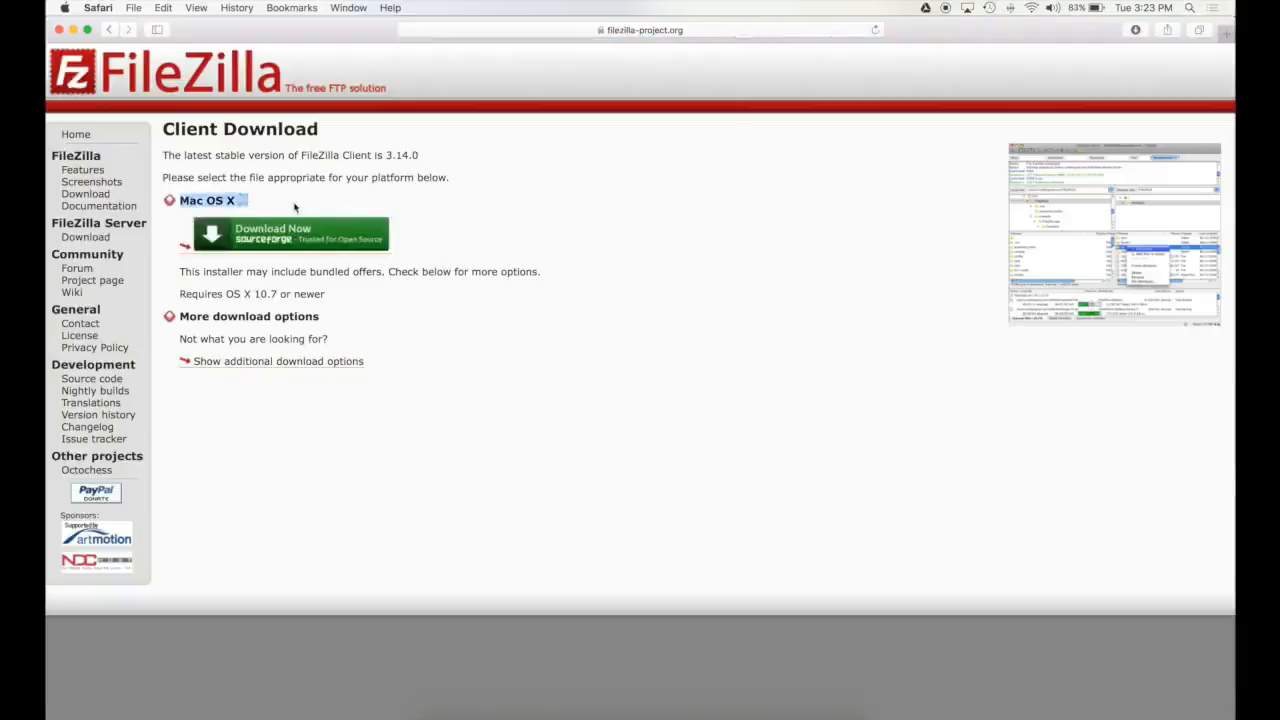
pyautogui.click(295, 207)
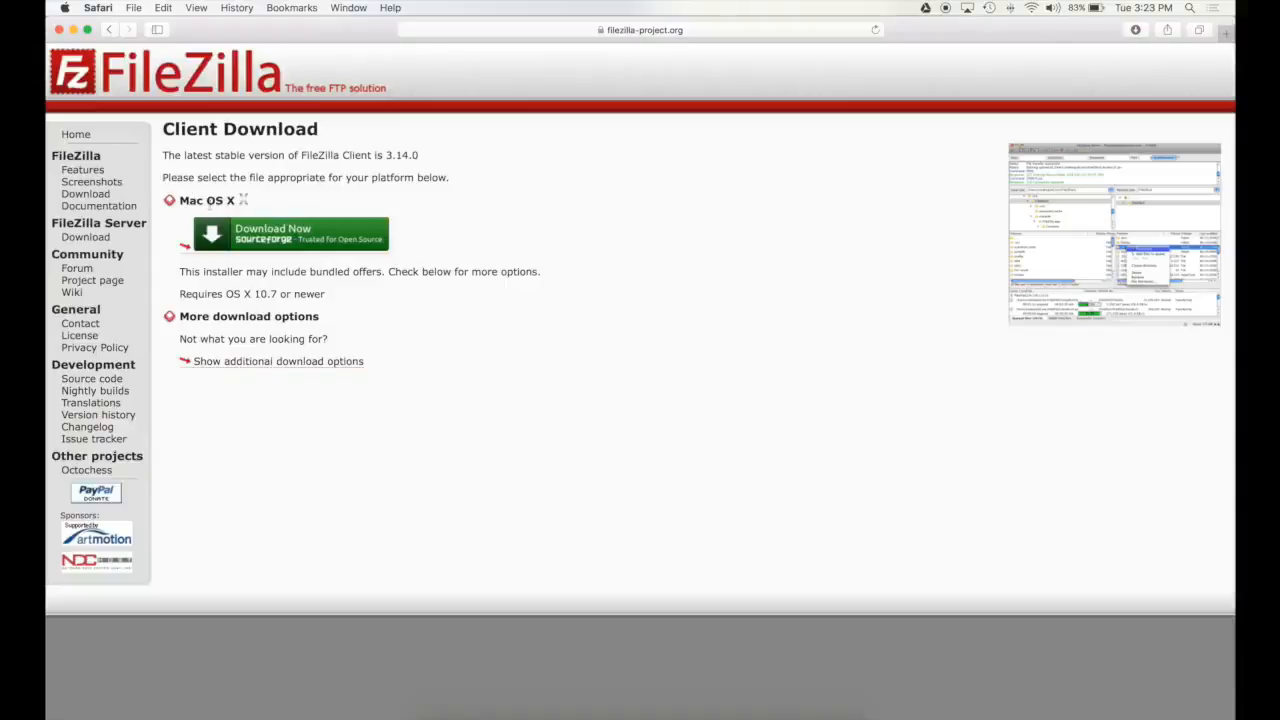
pyautogui.moveTo(182, 200); pyautogui.dragTo(284, 200)
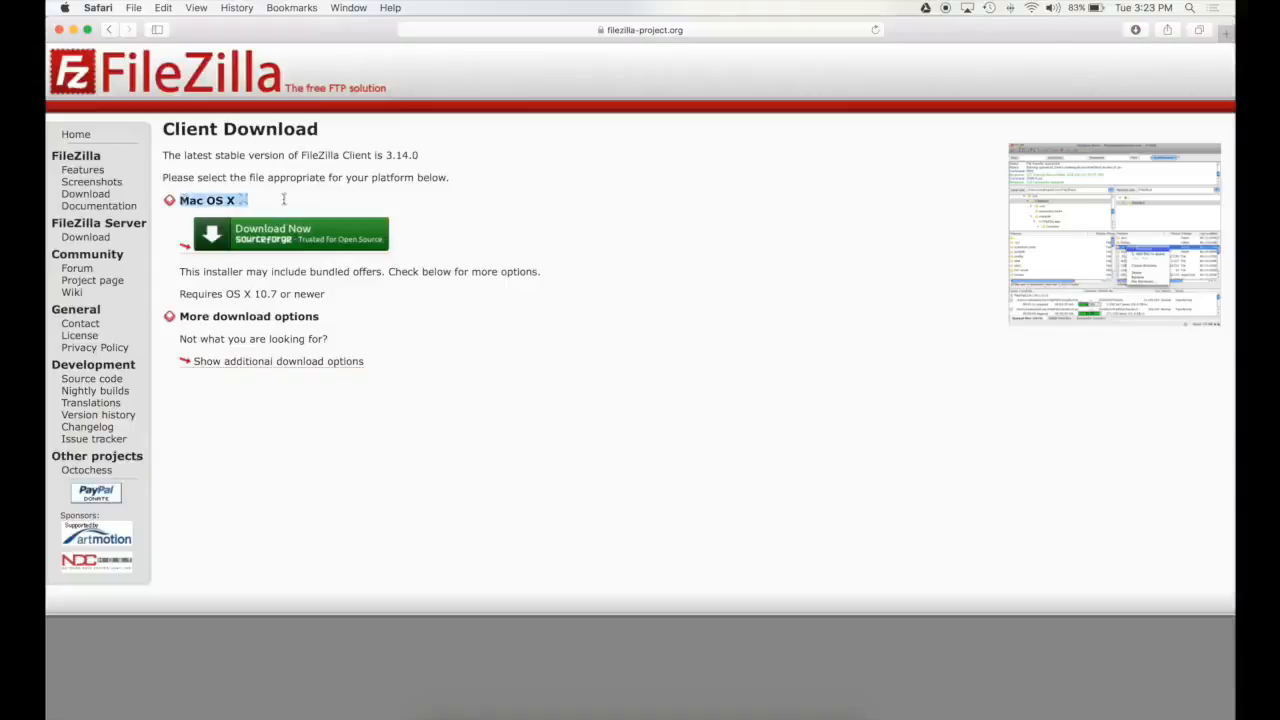
pyautogui.click(465, 227)
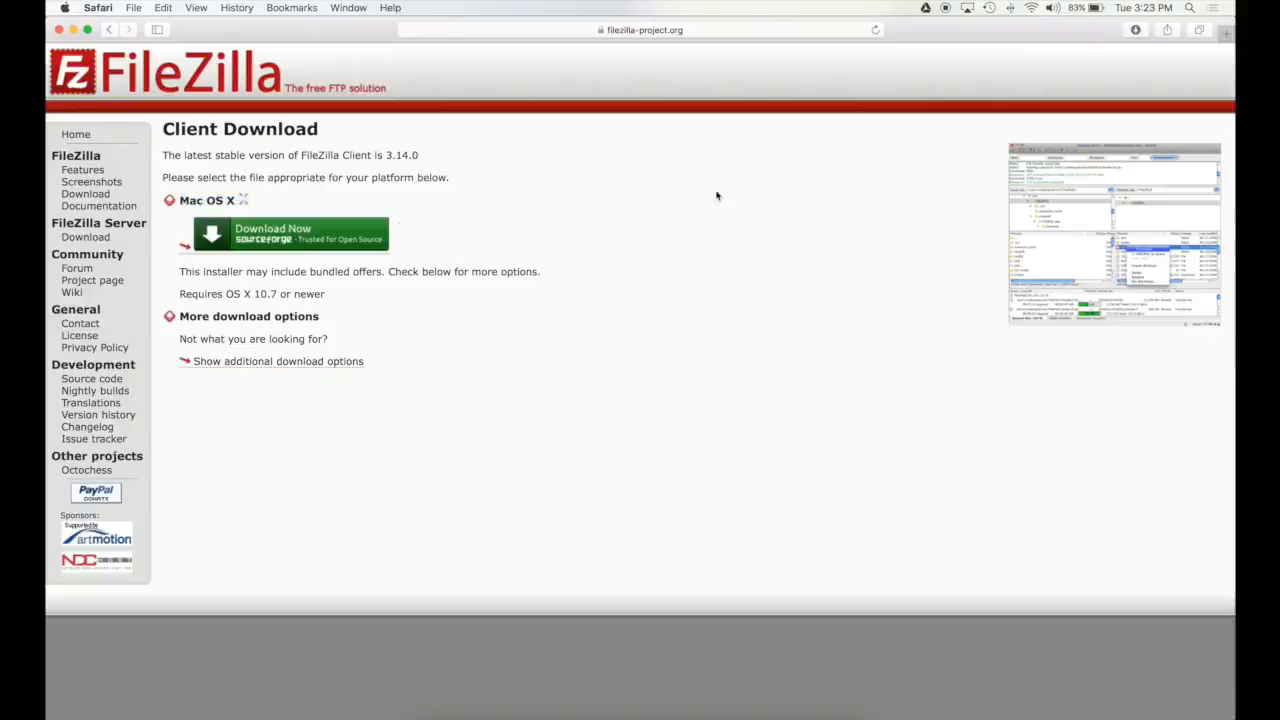
# Step: Switch back to FileZilla and go through the quick connection fields for host, username, password and port
pyautogui.press('super+Tab')
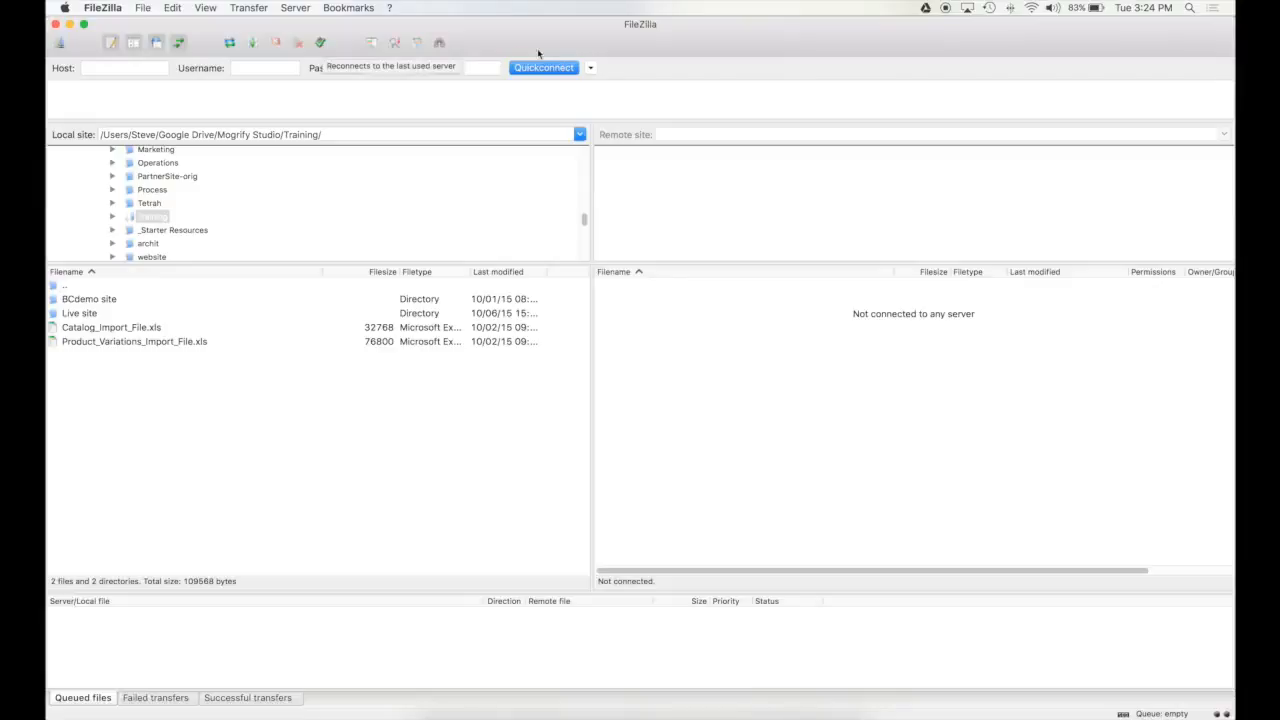
pyautogui.click(111, 72)
pyautogui.press('Tab')
pyautogui.press('Tab')
pyautogui.press('Tab')
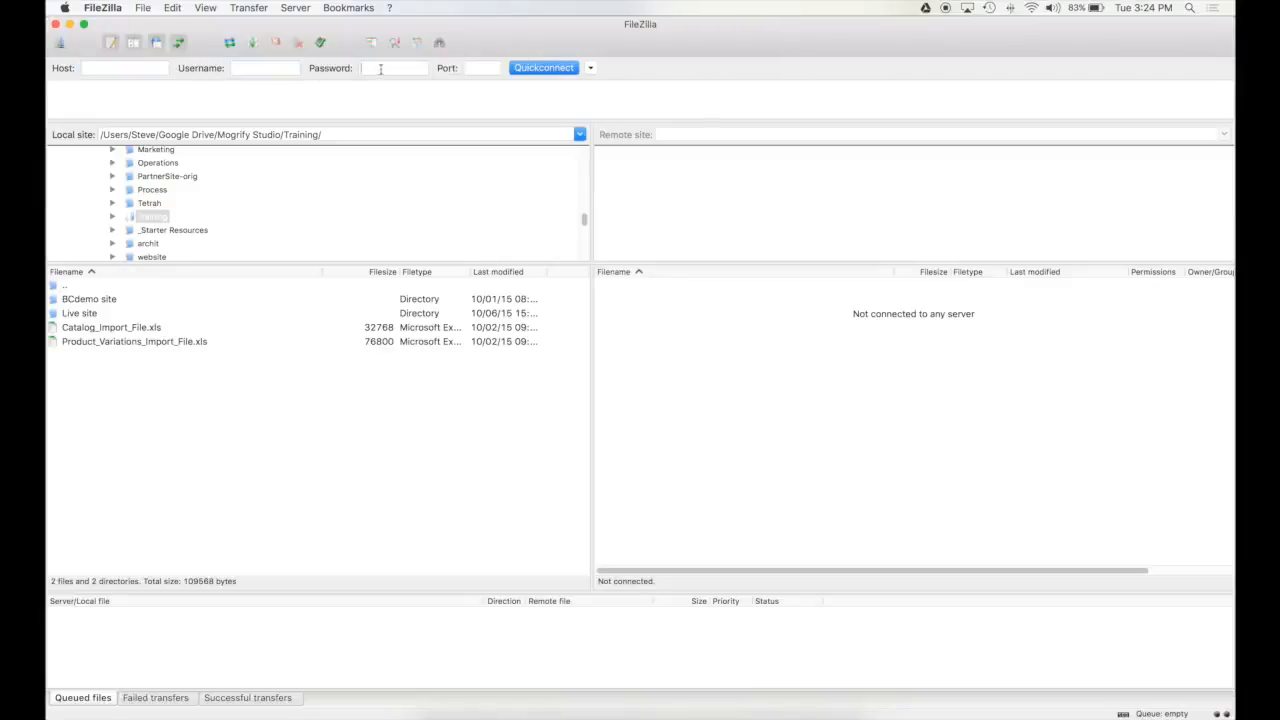
pyautogui.press('Tab')
pyautogui.click(104, 68)
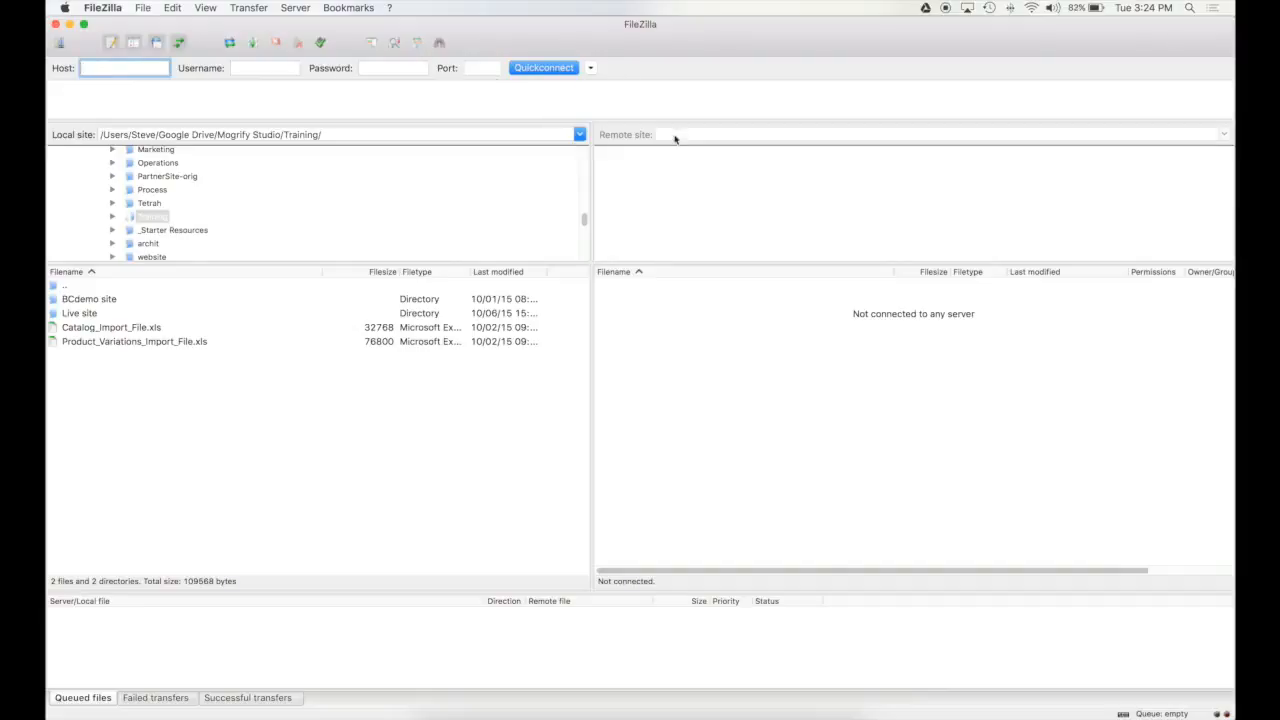
pyautogui.click(201, 103)
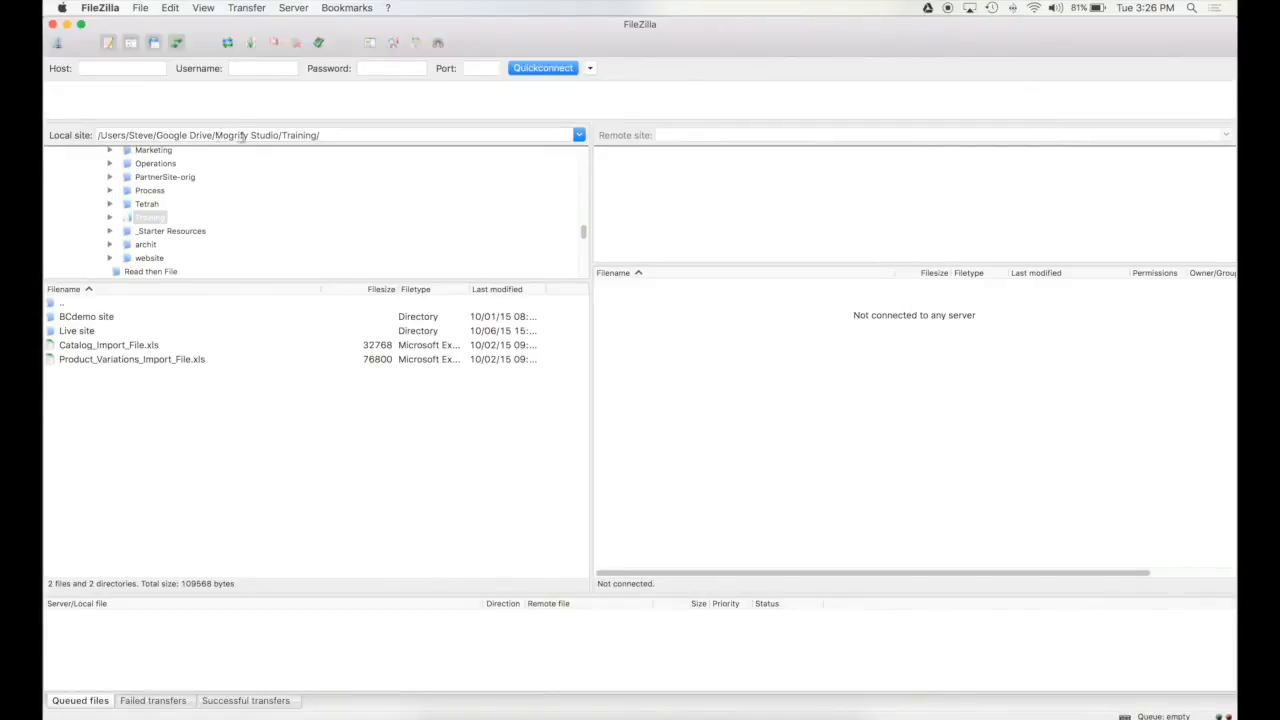
# Step: Examine the local site path and compare the local file list with the Training folder in Finder
pyautogui.moveTo(108, 134); pyautogui.dragTo(344, 133)
pyautogui.click(345, 134)
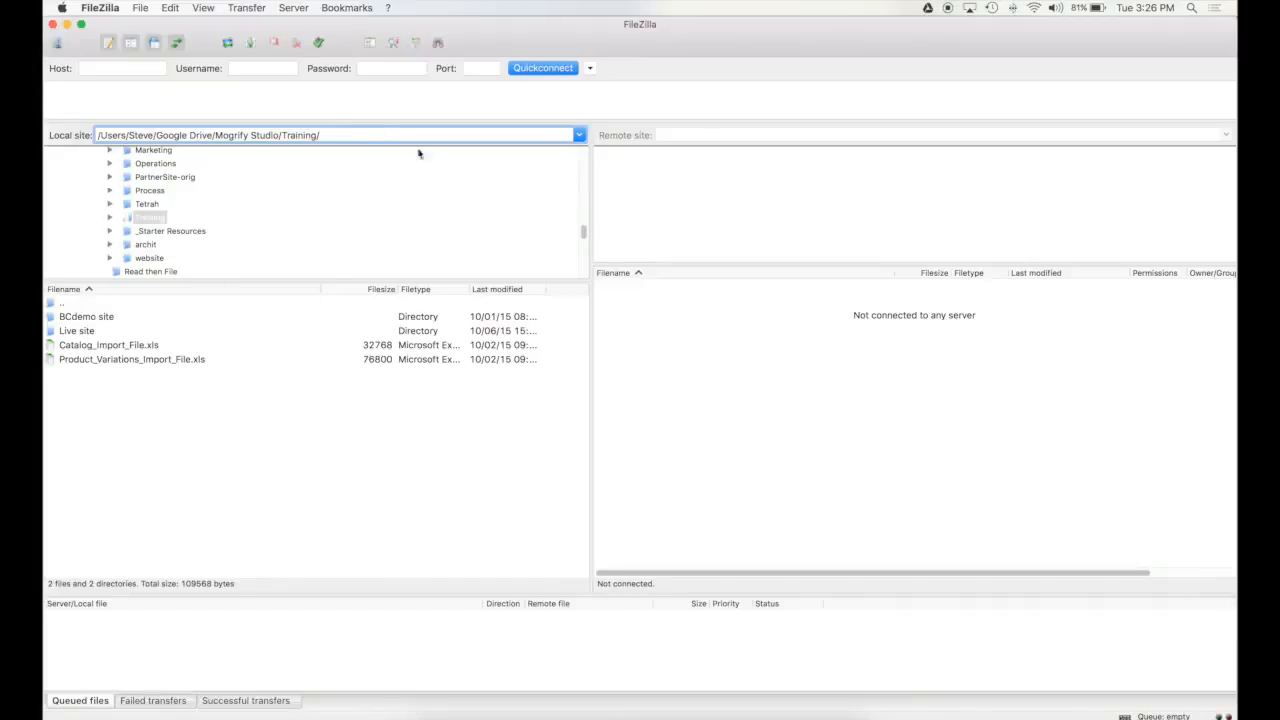
pyautogui.moveTo(154, 135); pyautogui.dragTo(361, 135)
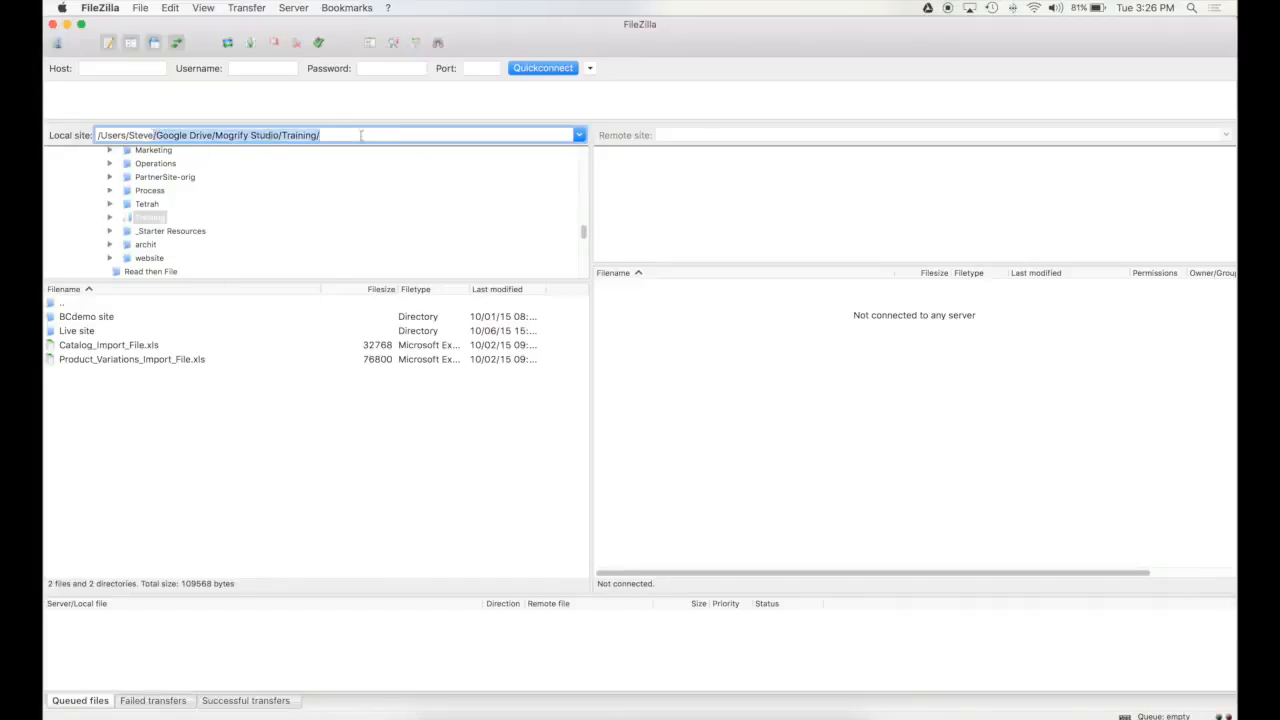
pyautogui.click(361, 135)
pyautogui.press('super+Tab')
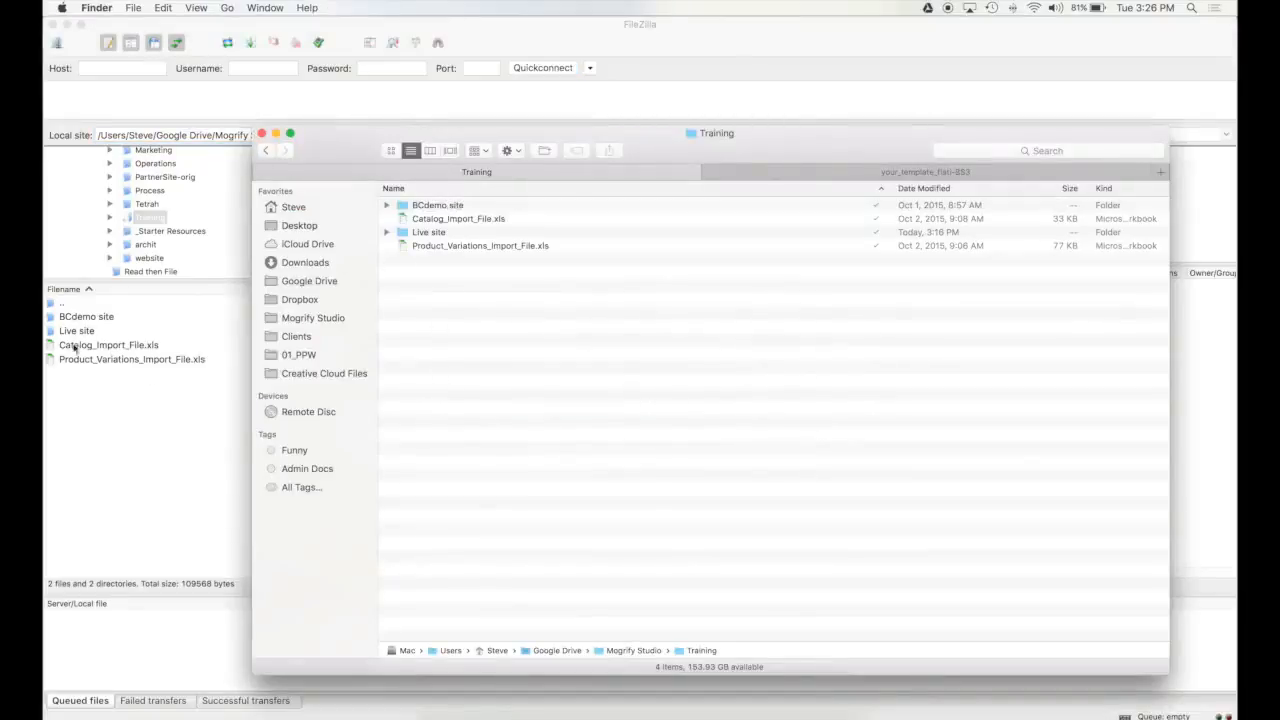
pyautogui.moveTo(460, 298); pyautogui.dragTo(425, 168)
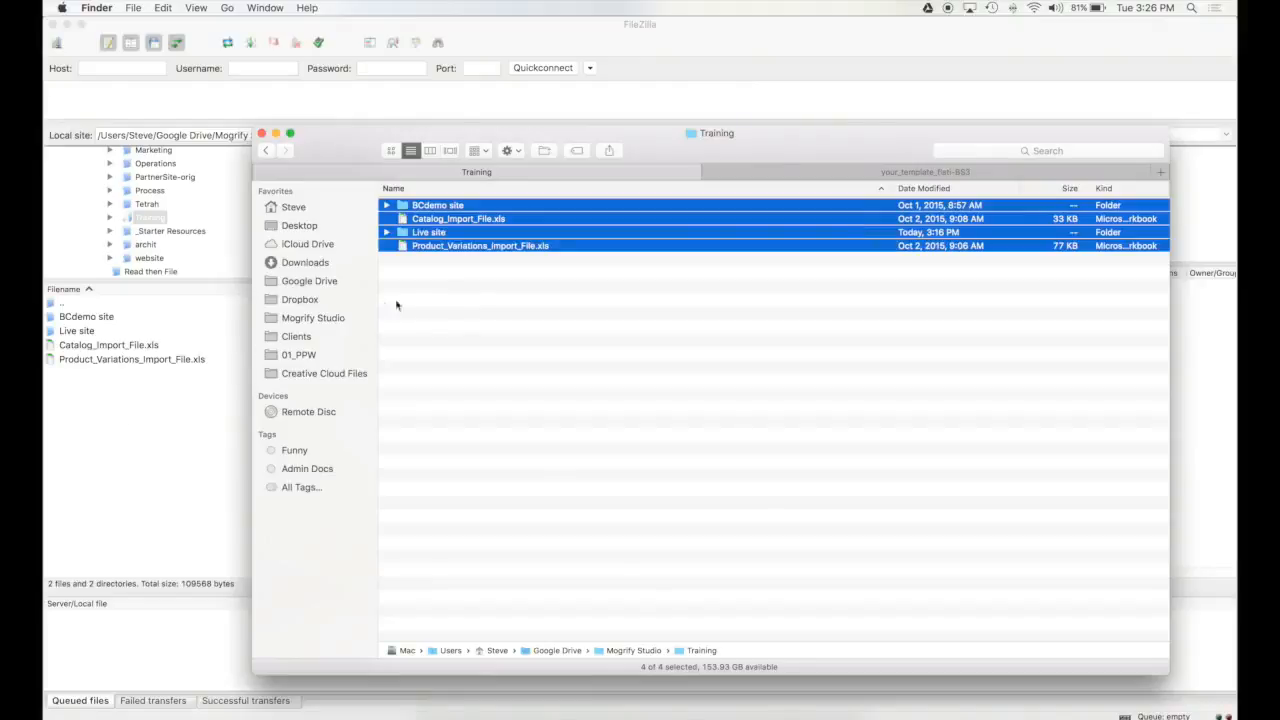
pyautogui.click(468, 304)
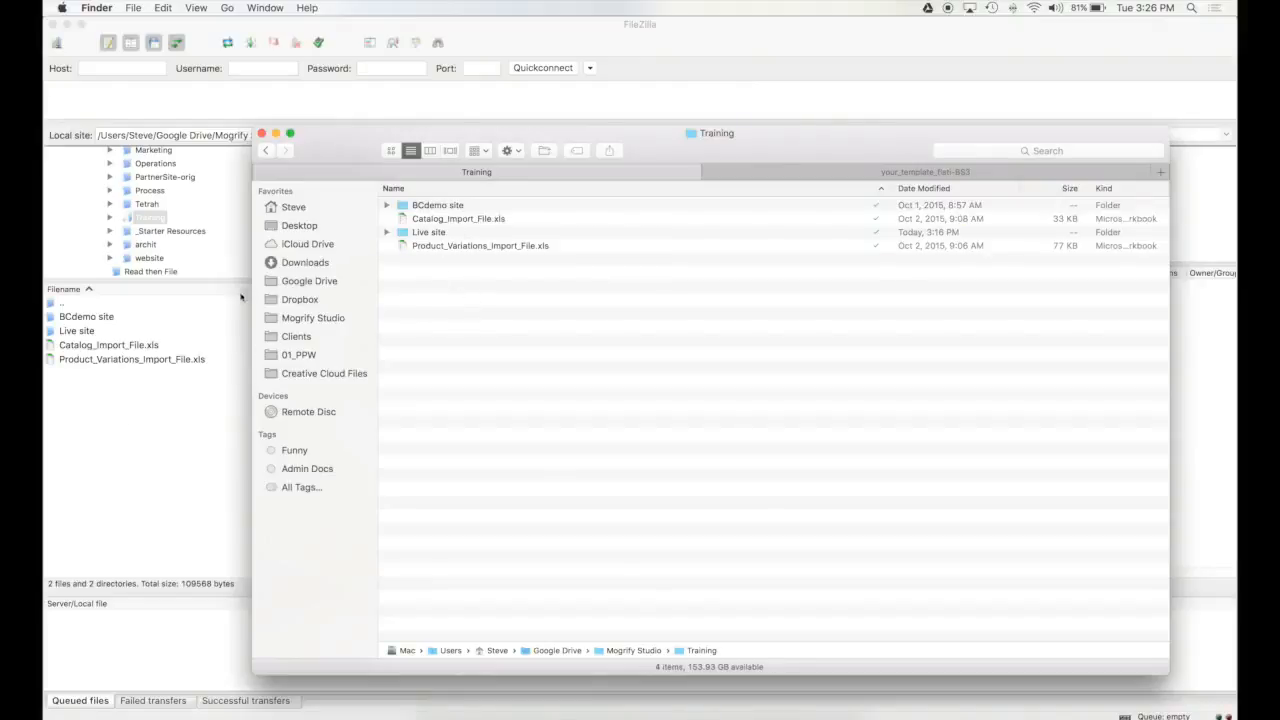
# Step: Move Catalog_Import_File.xls into the Live site folder in FileZilla and Product_Variations_Import_File.xls into the same folder in Finder
pyautogui.click(131, 408)
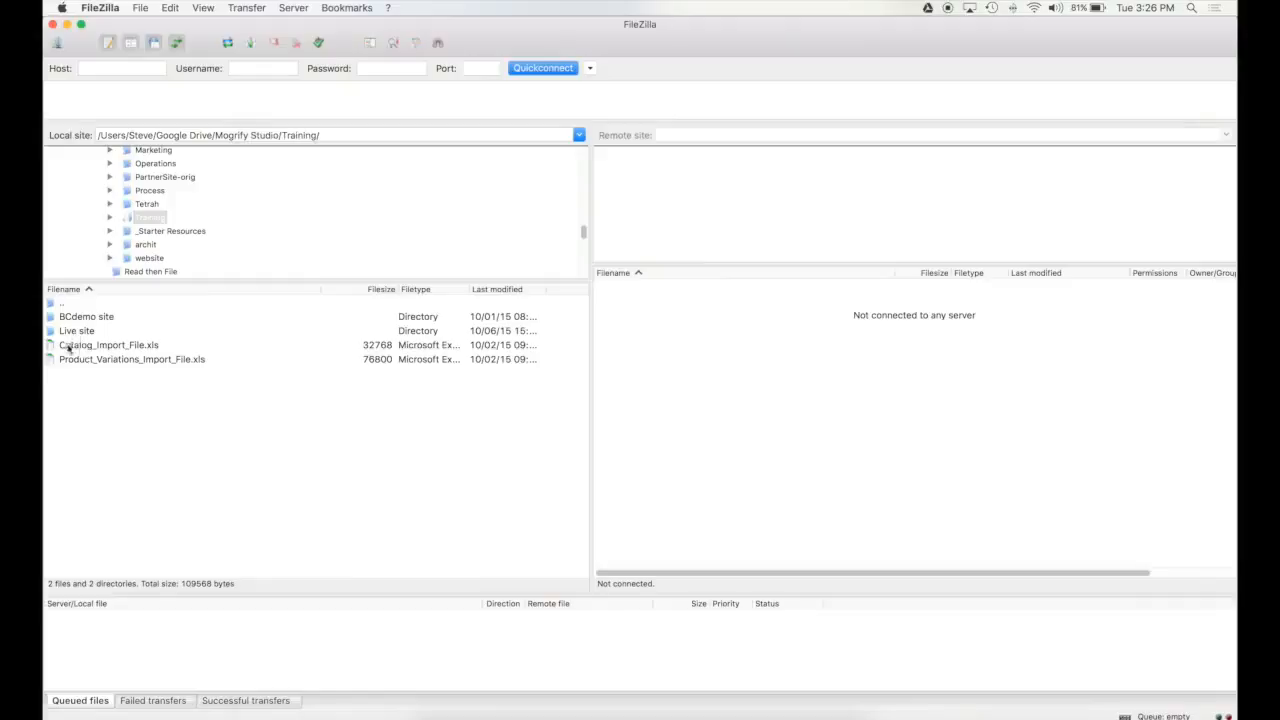
pyautogui.moveTo(70, 346); pyautogui.dragTo(72, 331)
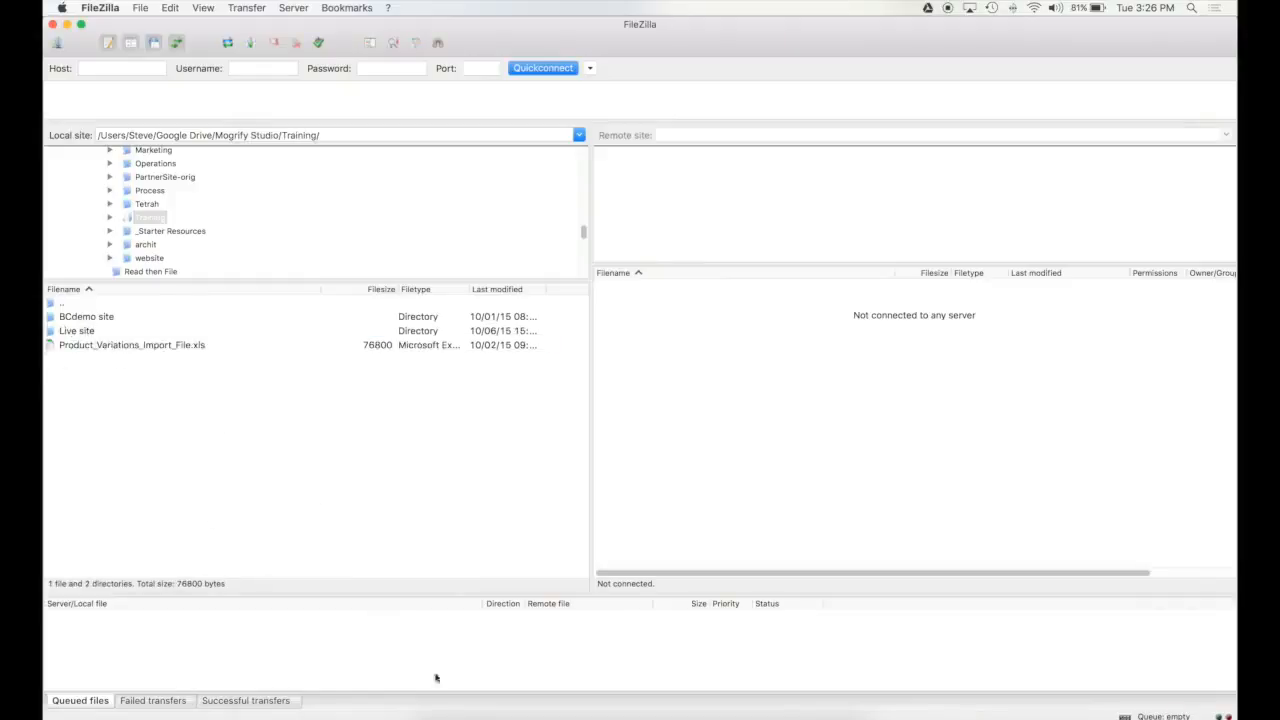
pyautogui.click(430, 705)
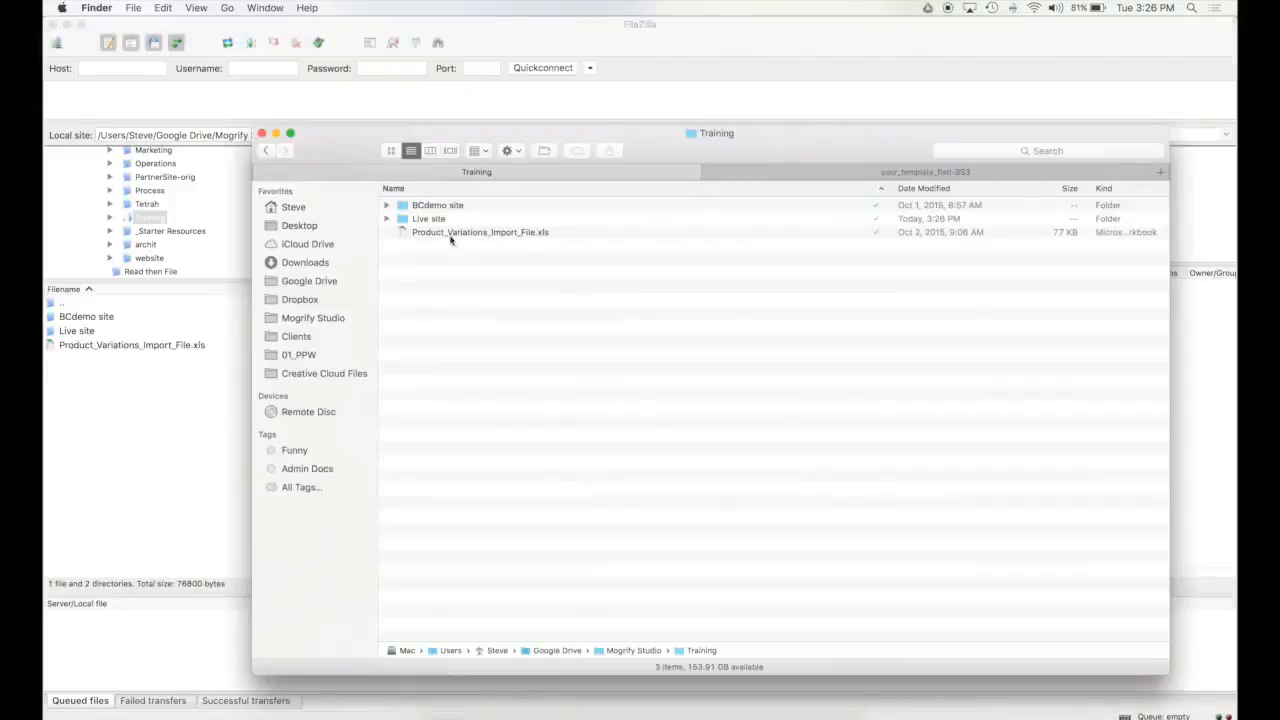
pyautogui.moveTo(424, 240); pyautogui.dragTo(428, 220)
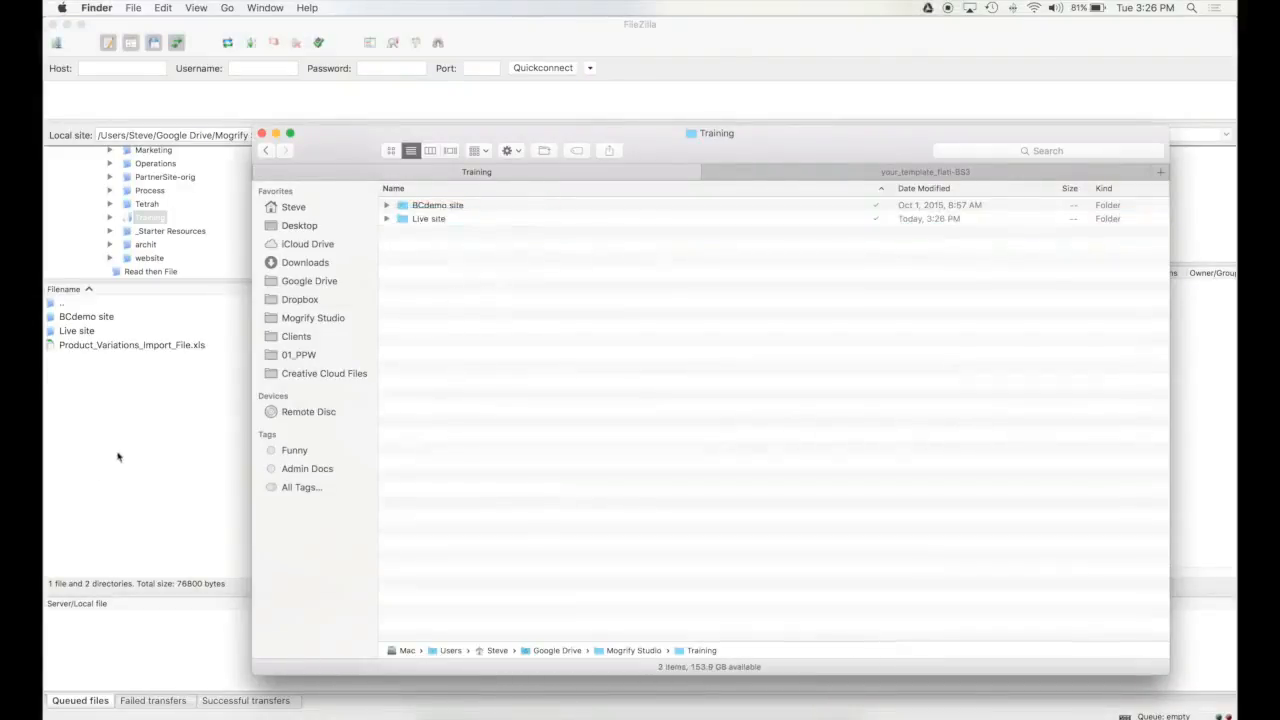
# Step: Switch to FileZilla and refresh the local listing of the Training folder
pyautogui.click(117, 457)
pyautogui.rightClick(138, 412)
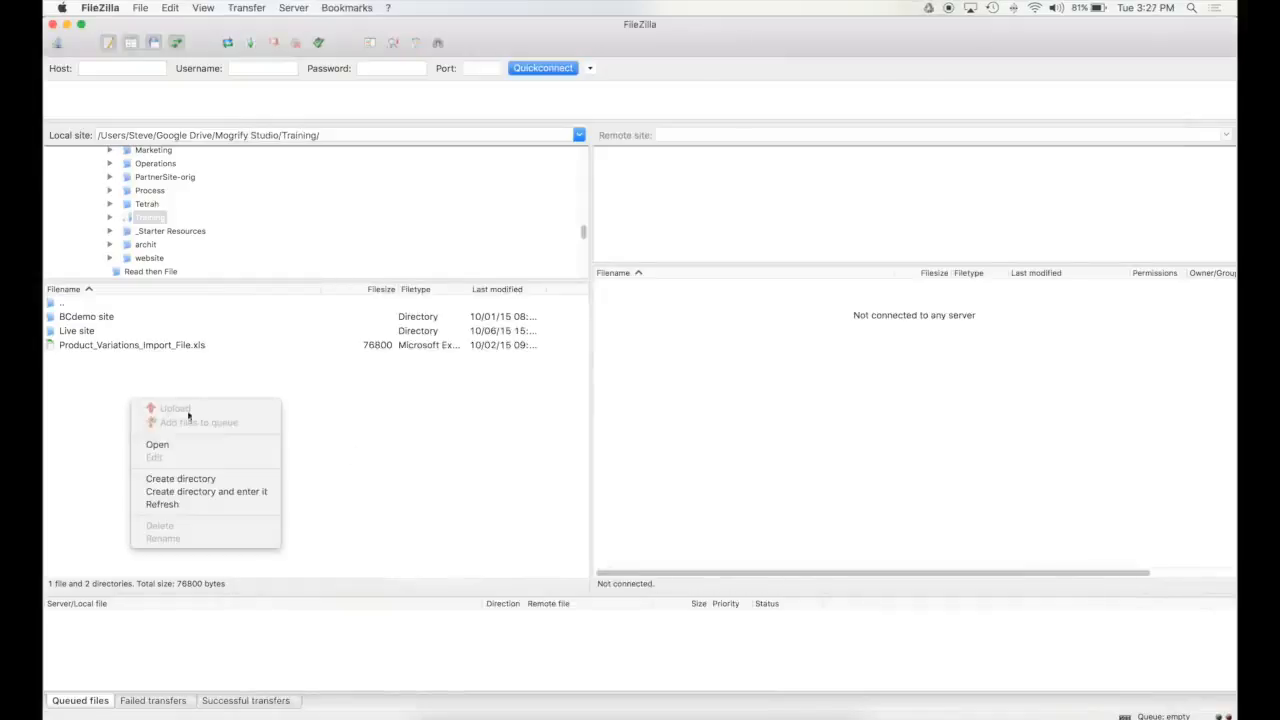
pyautogui.click(243, 505)
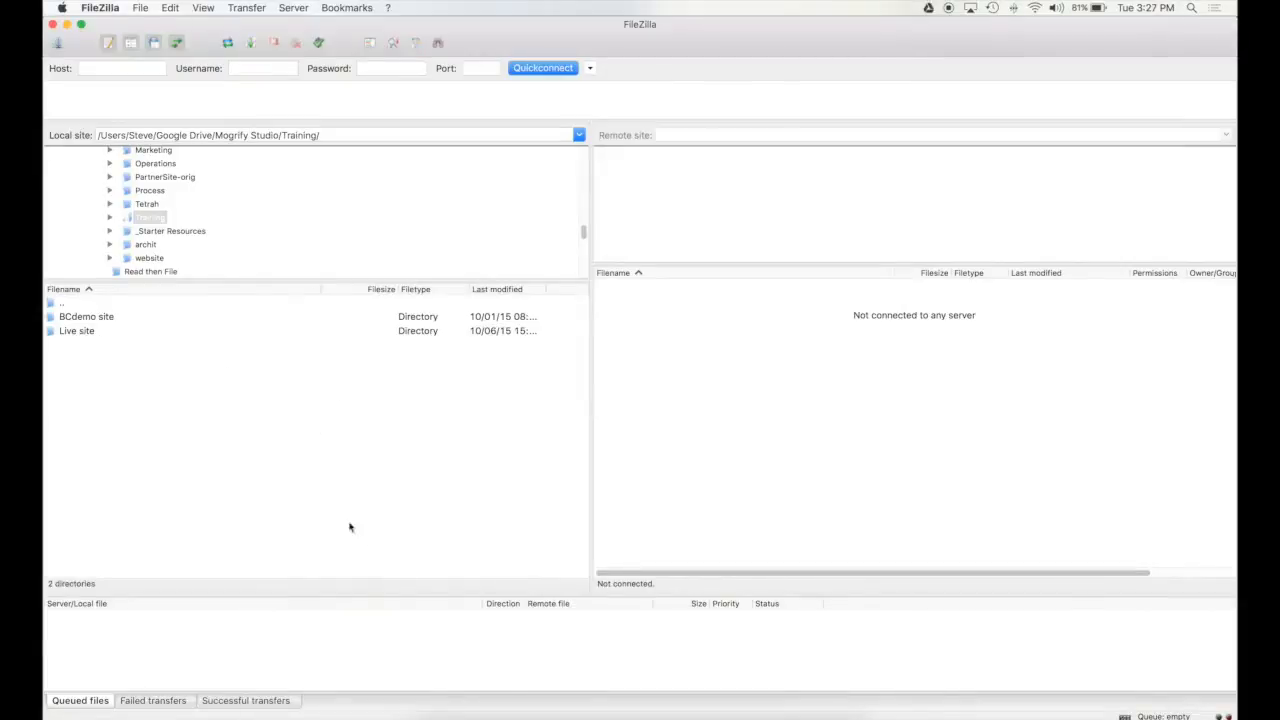
# Step: Check the Training folder in Finder against the local listing, and select the Live site folder back in FileZilla
pyautogui.click(415, 705)
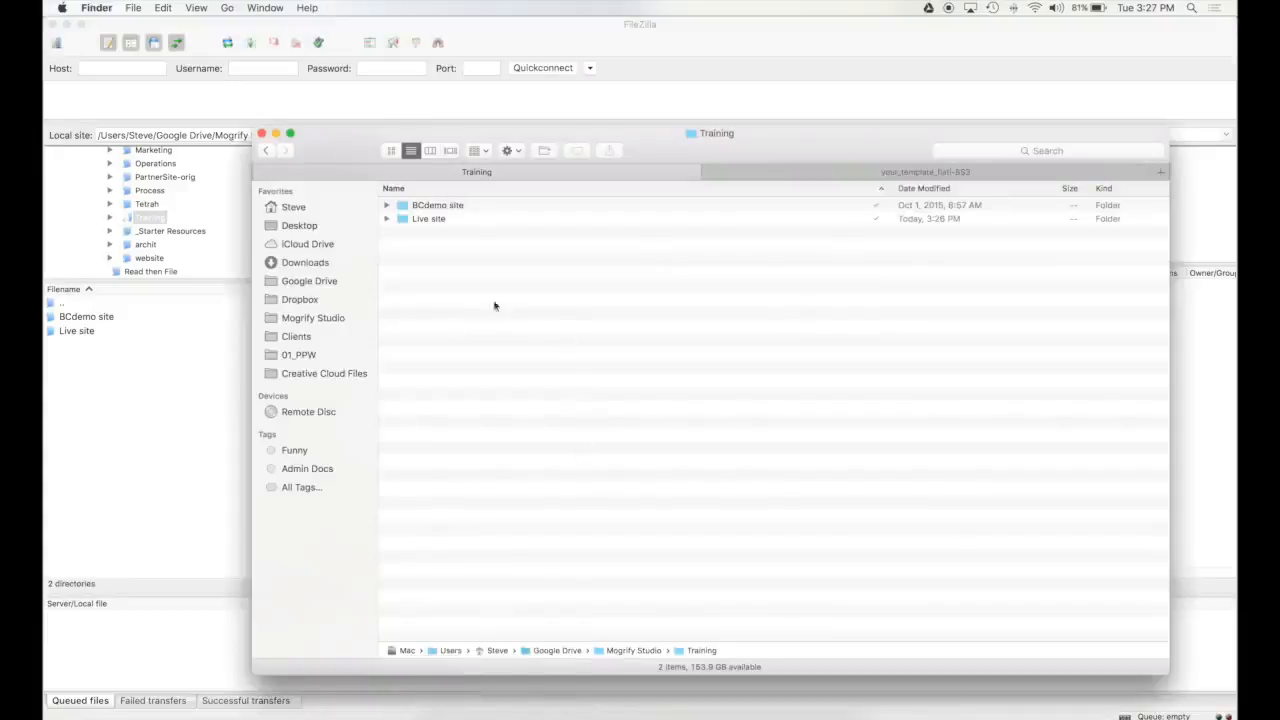
pyautogui.moveTo(832, 148); pyautogui.dragTo(713, 118)
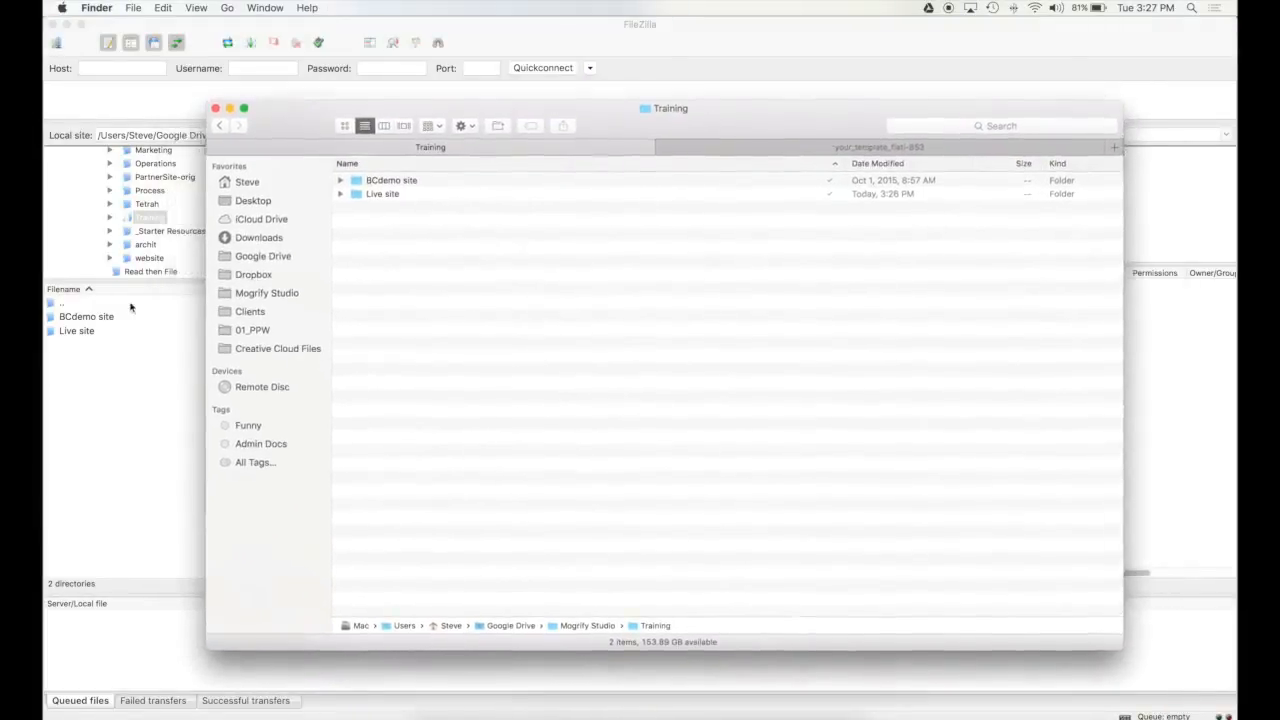
pyautogui.click(69, 393)
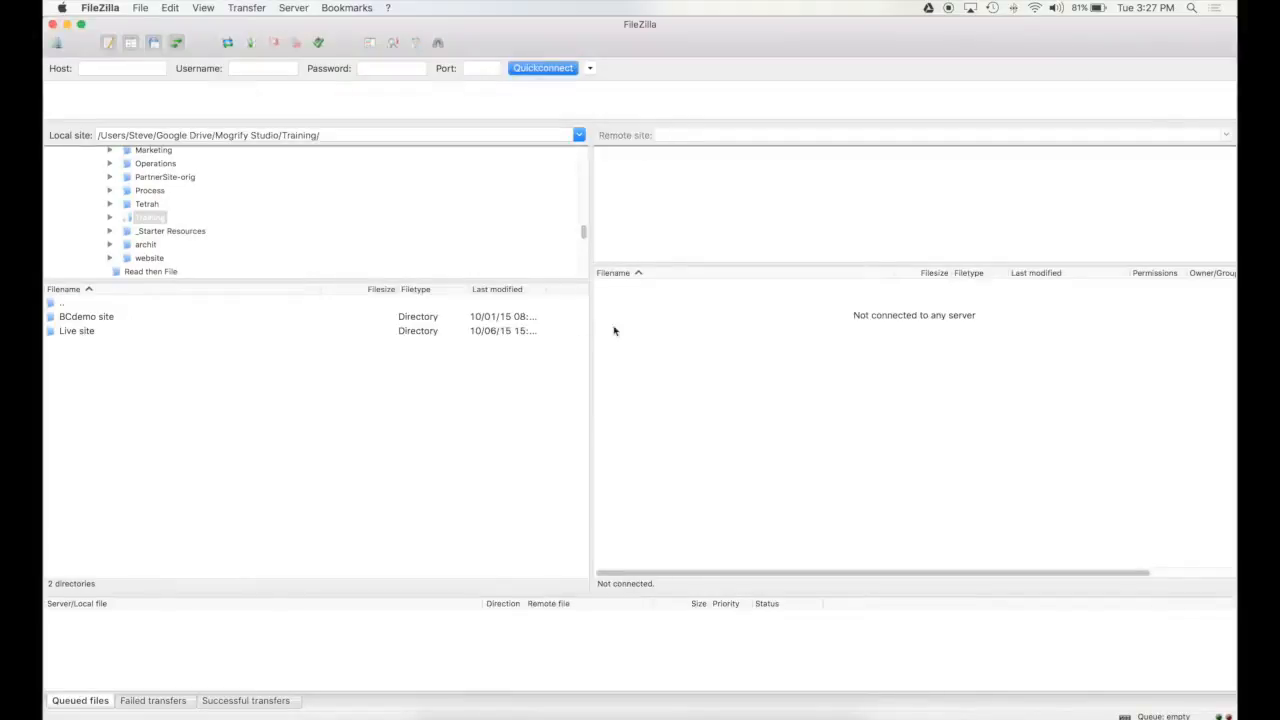
pyautogui.click(120, 331)
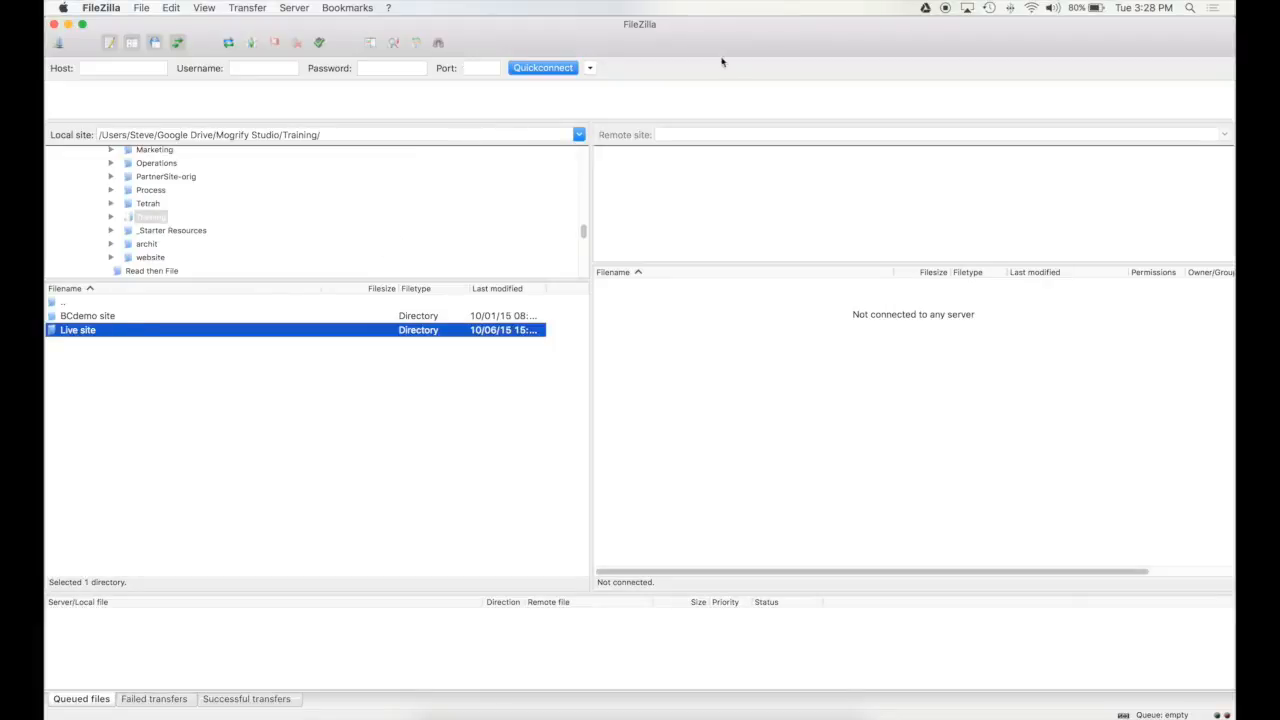
# Step: Open the Site Manager and add a new site named Training under My Sites
pyautogui.click(149, 8)
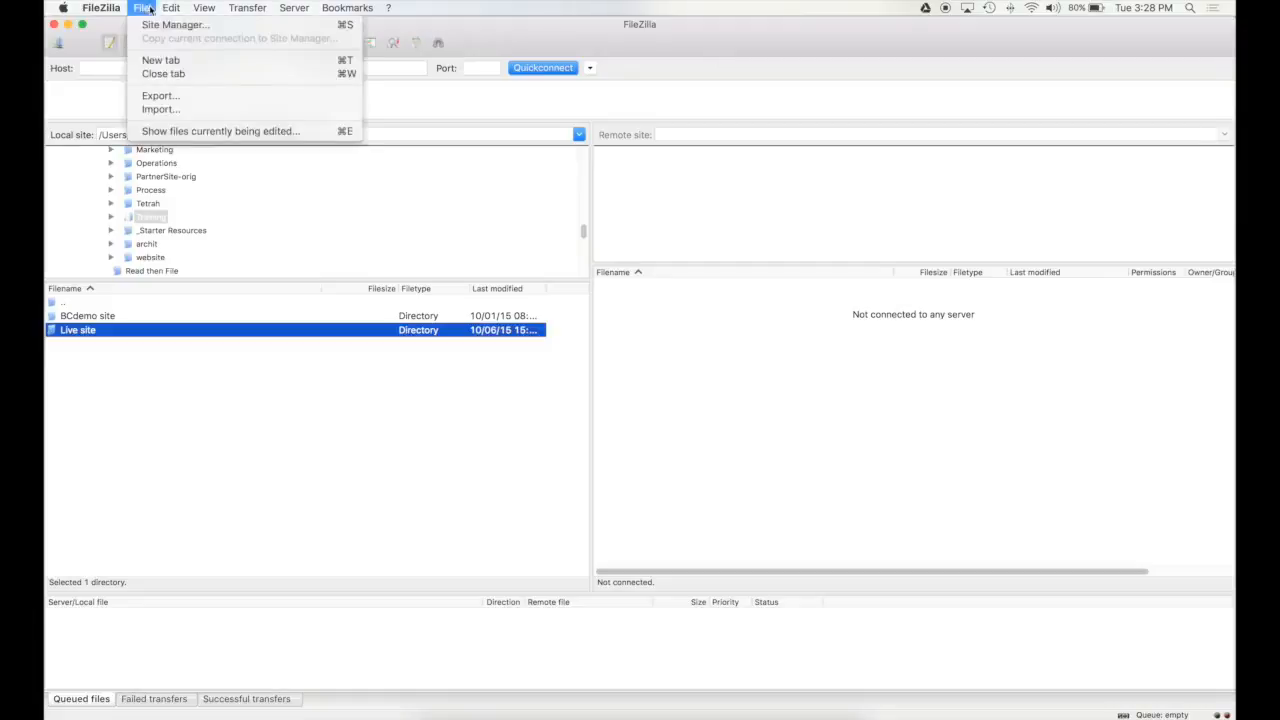
pyautogui.click(336, 24)
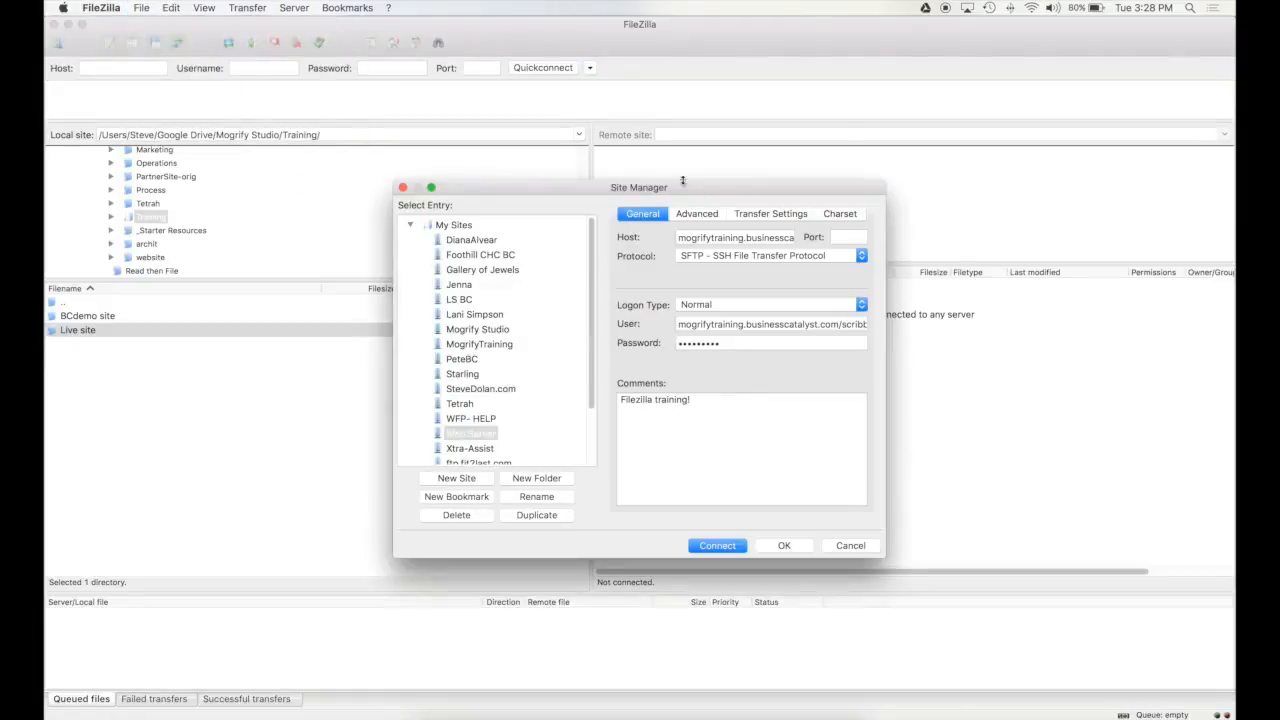
pyautogui.moveTo(683, 181); pyautogui.dragTo(725, 133)
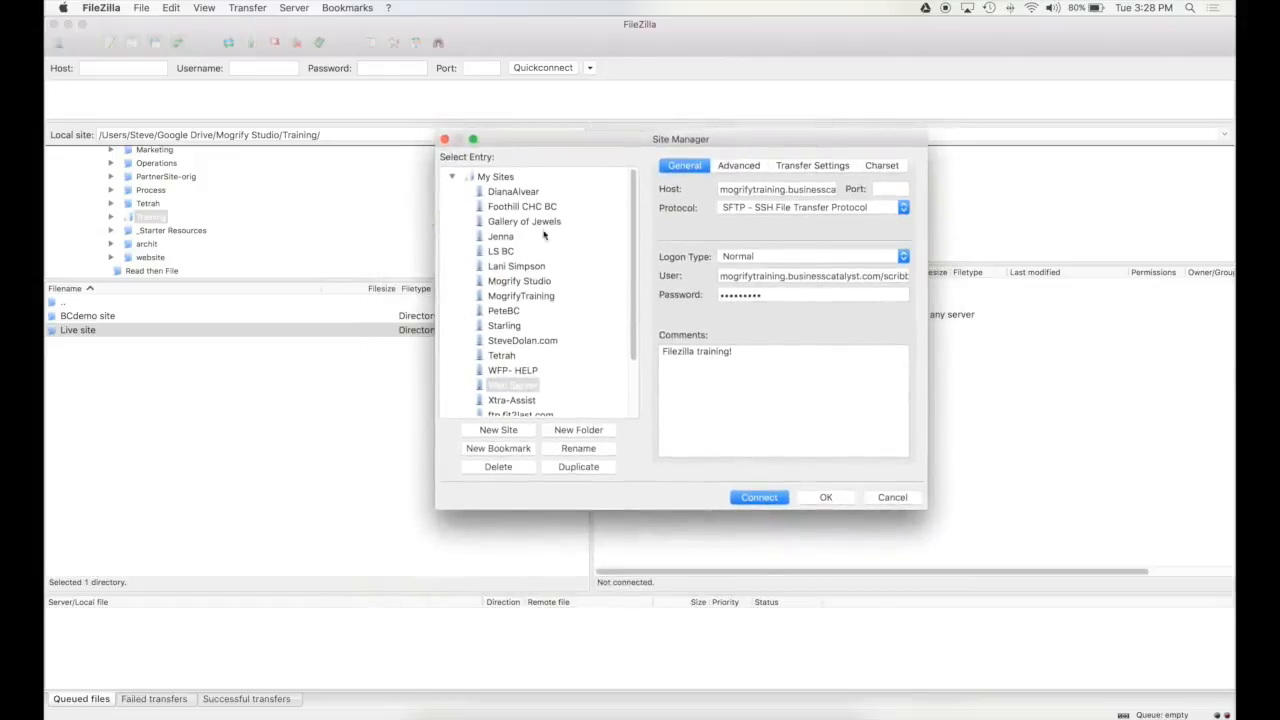
pyautogui.click(452, 178)
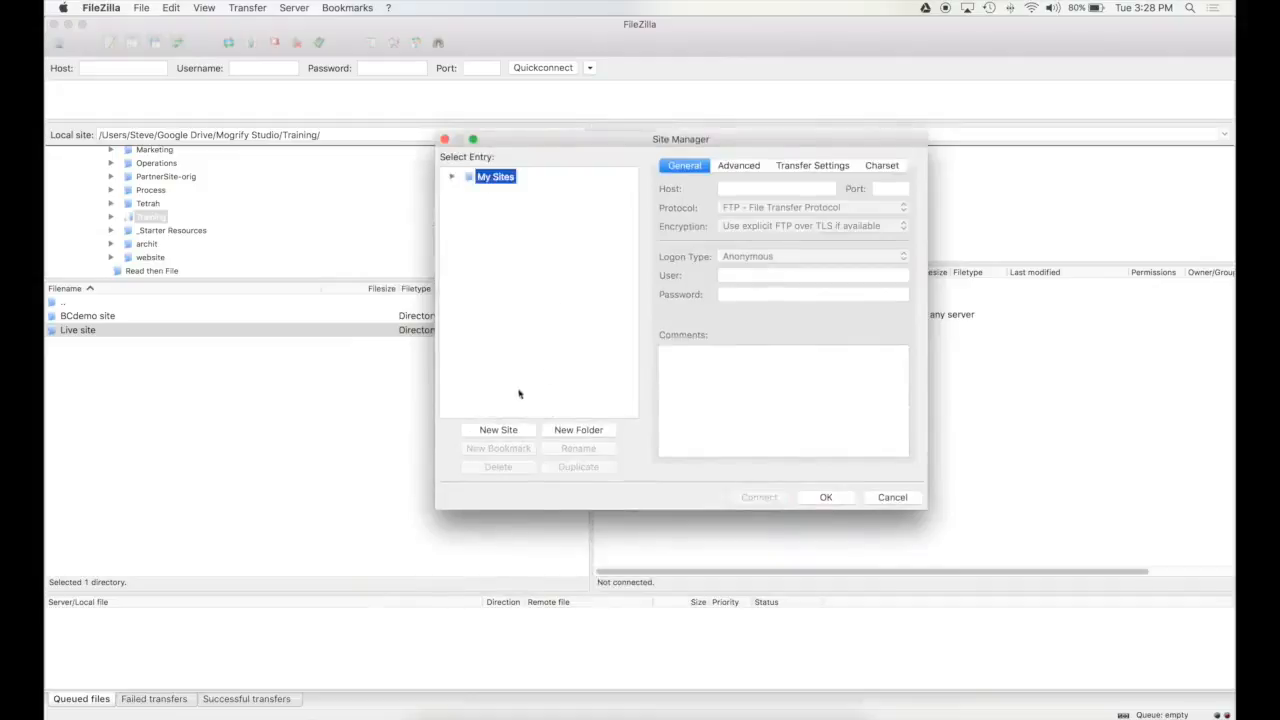
pyautogui.click(512, 429)
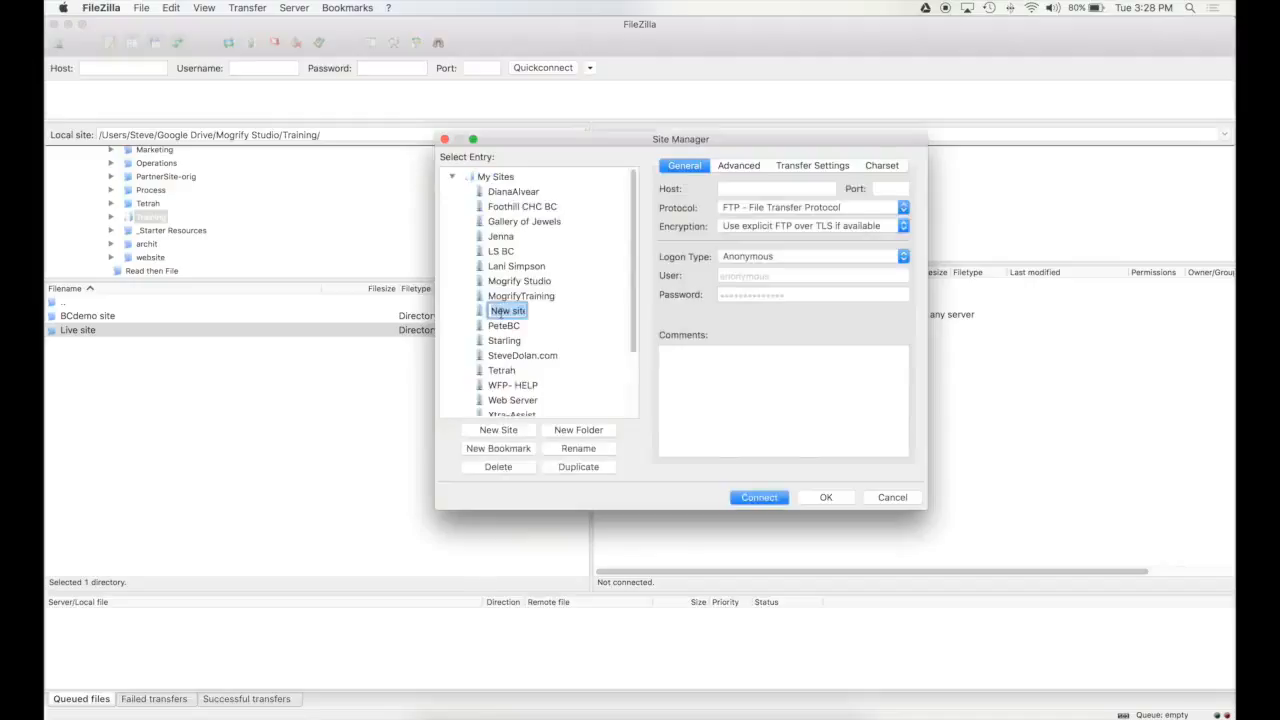
pyautogui.write('Training')
pyautogui.press('Return')
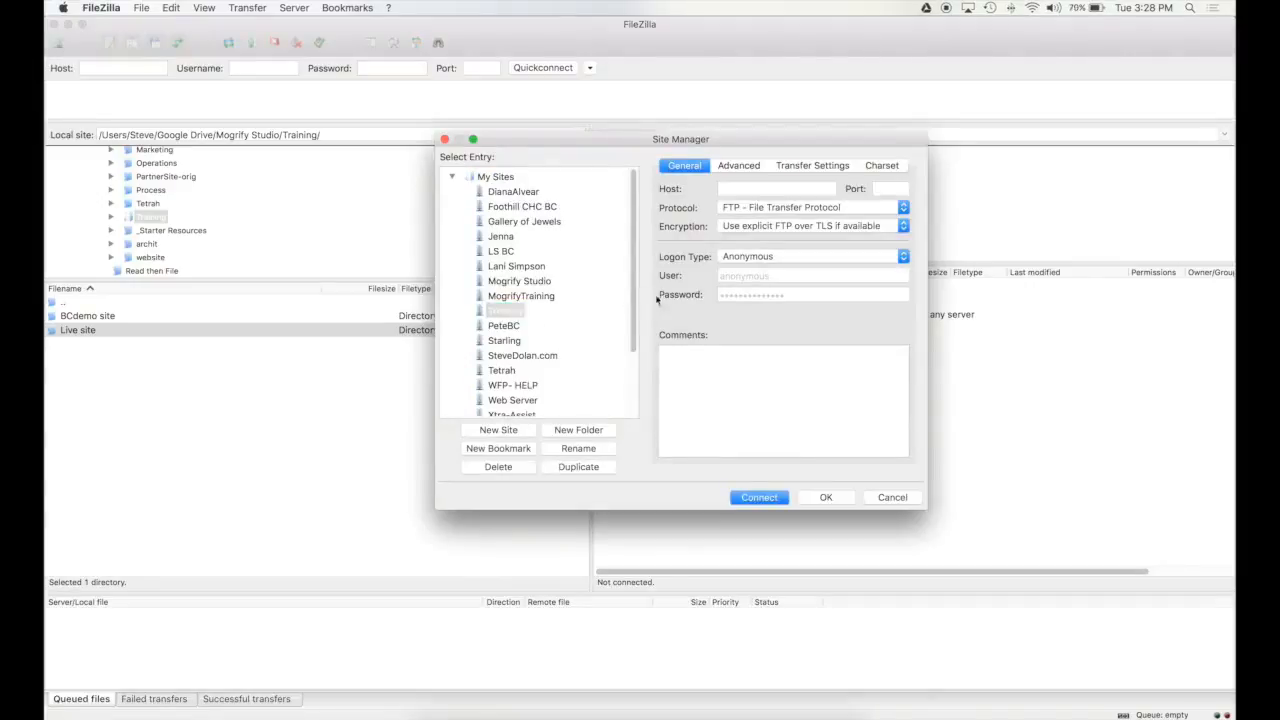
pyautogui.moveTo(805, 140); pyautogui.dragTo(667, 156)
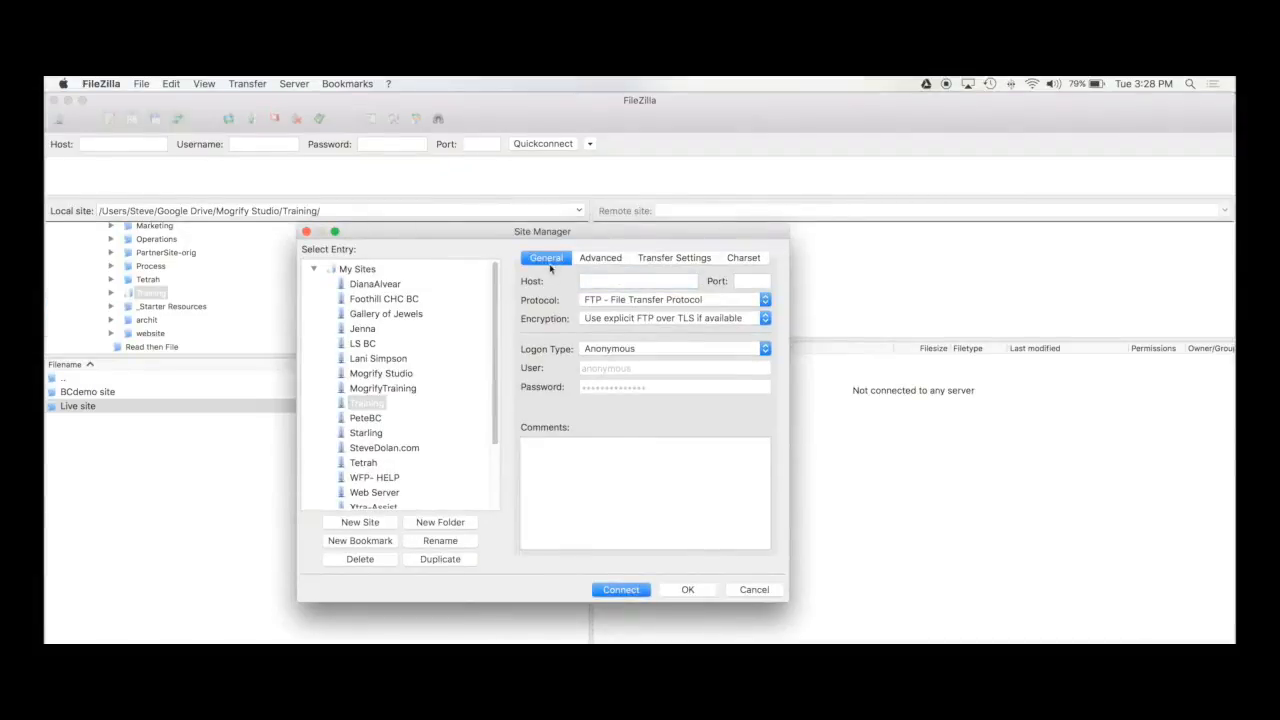
# Step: Examine the port, host and protocol settings of the new Training site
pyautogui.moveTo(637, 237); pyautogui.dragTo(700, 260)
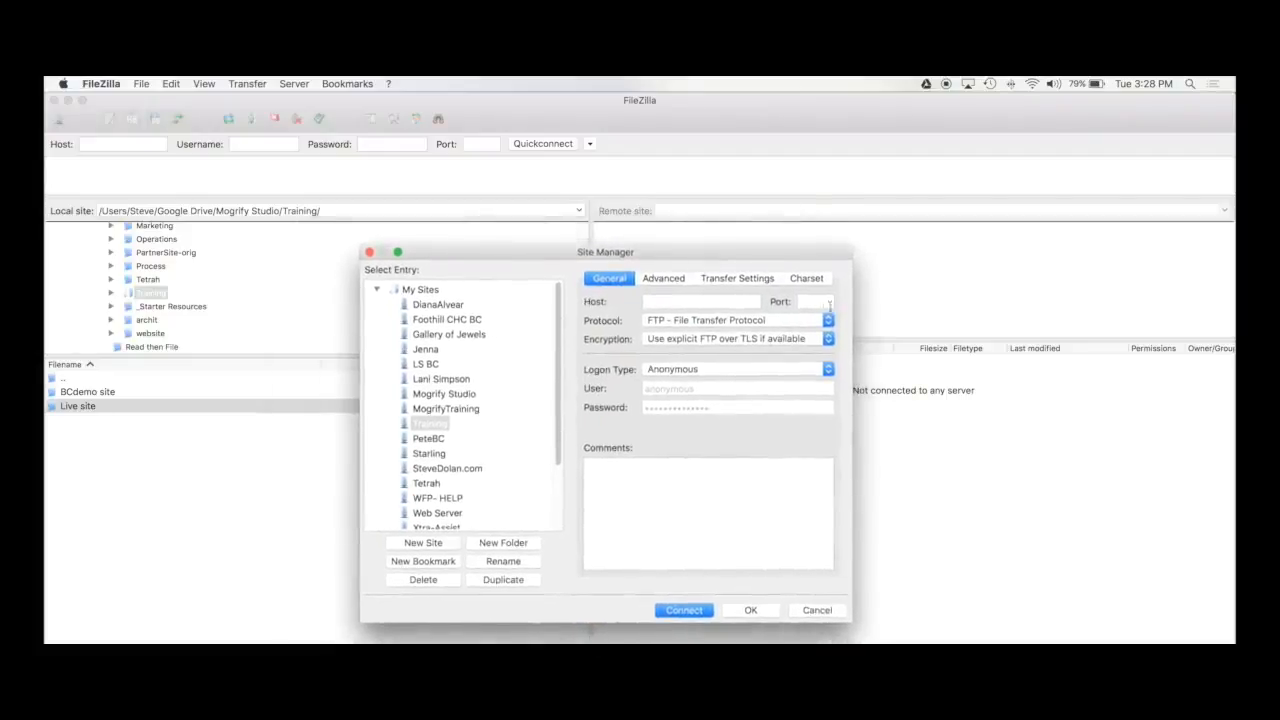
pyautogui.click(816, 301)
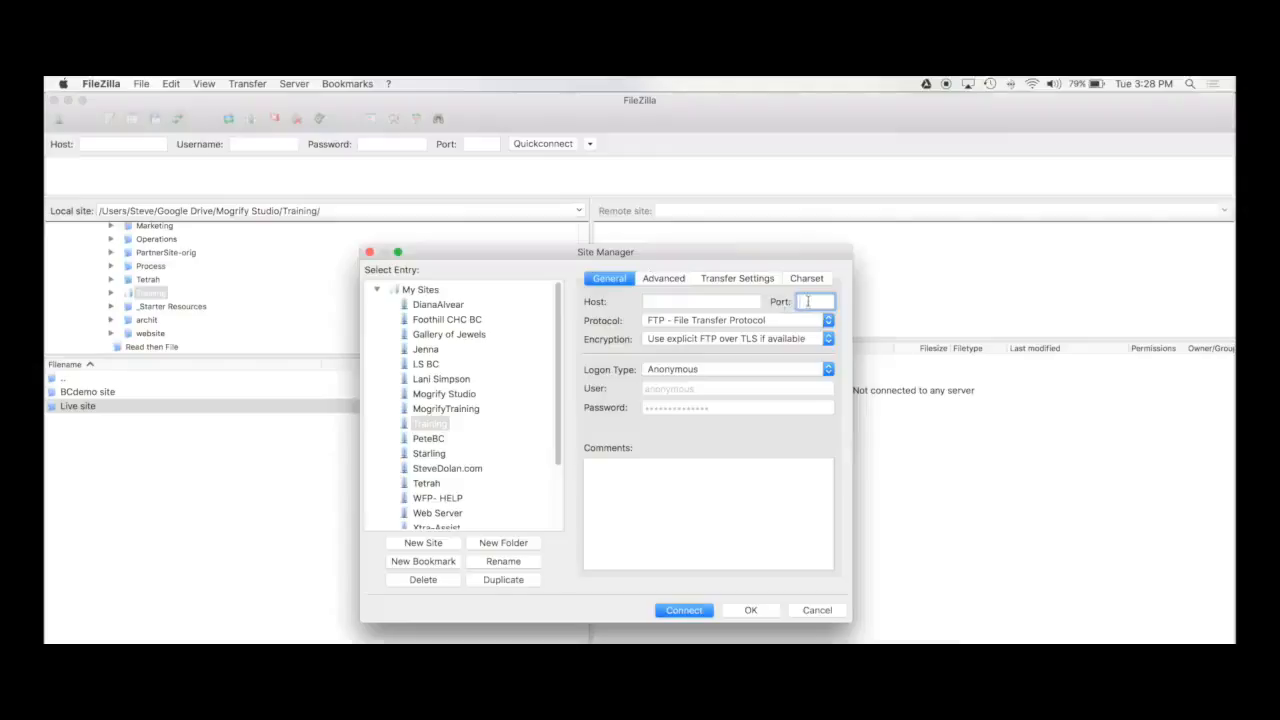
pyautogui.click(663, 302)
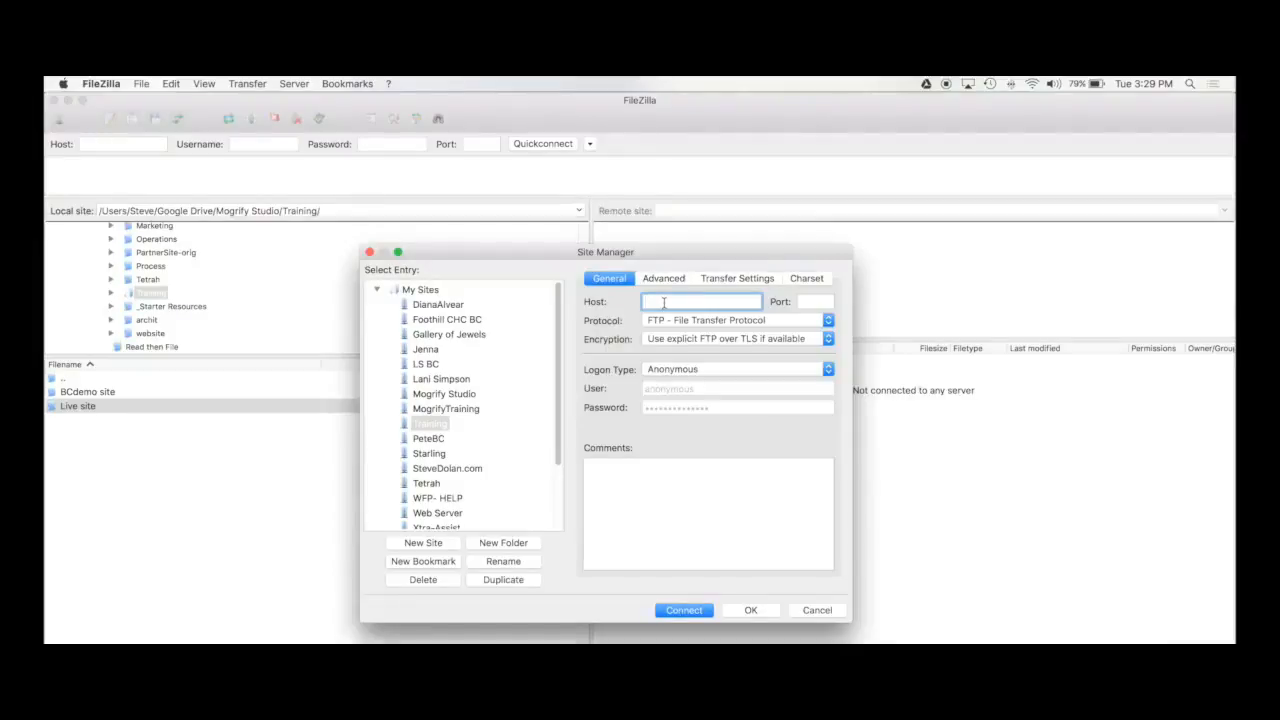
pyautogui.click(727, 320)
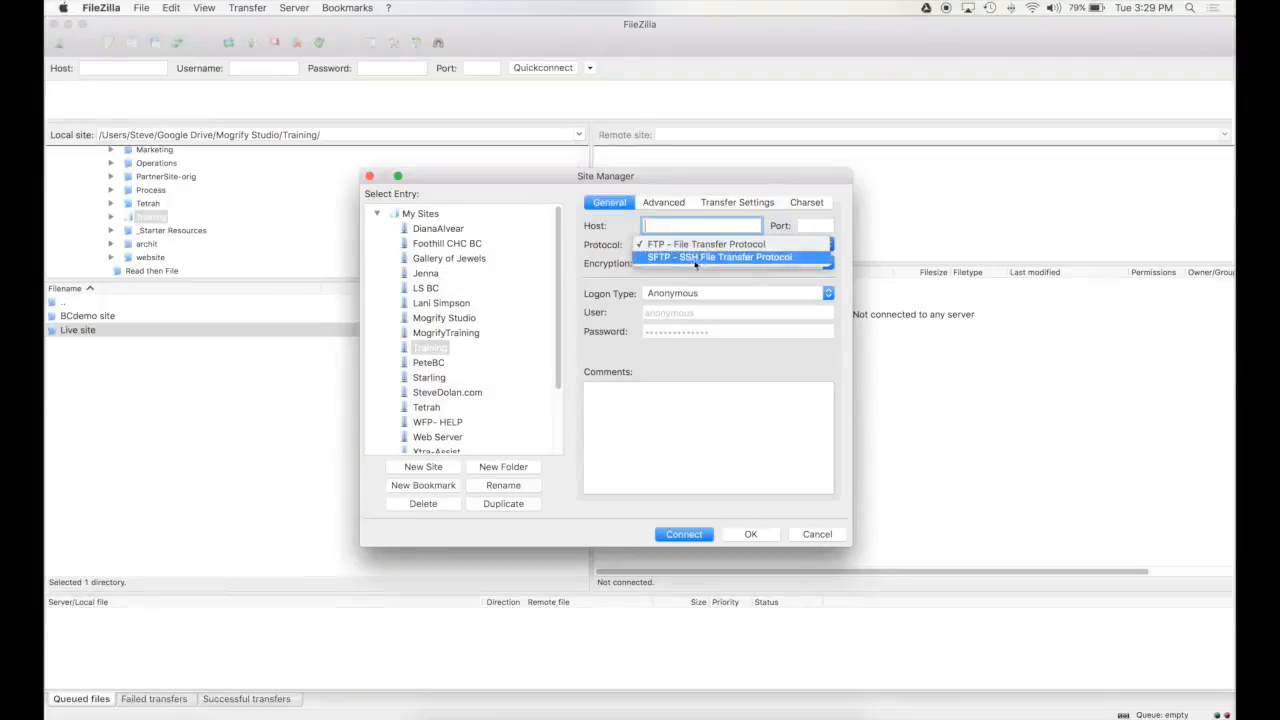
pyautogui.click(745, 281)
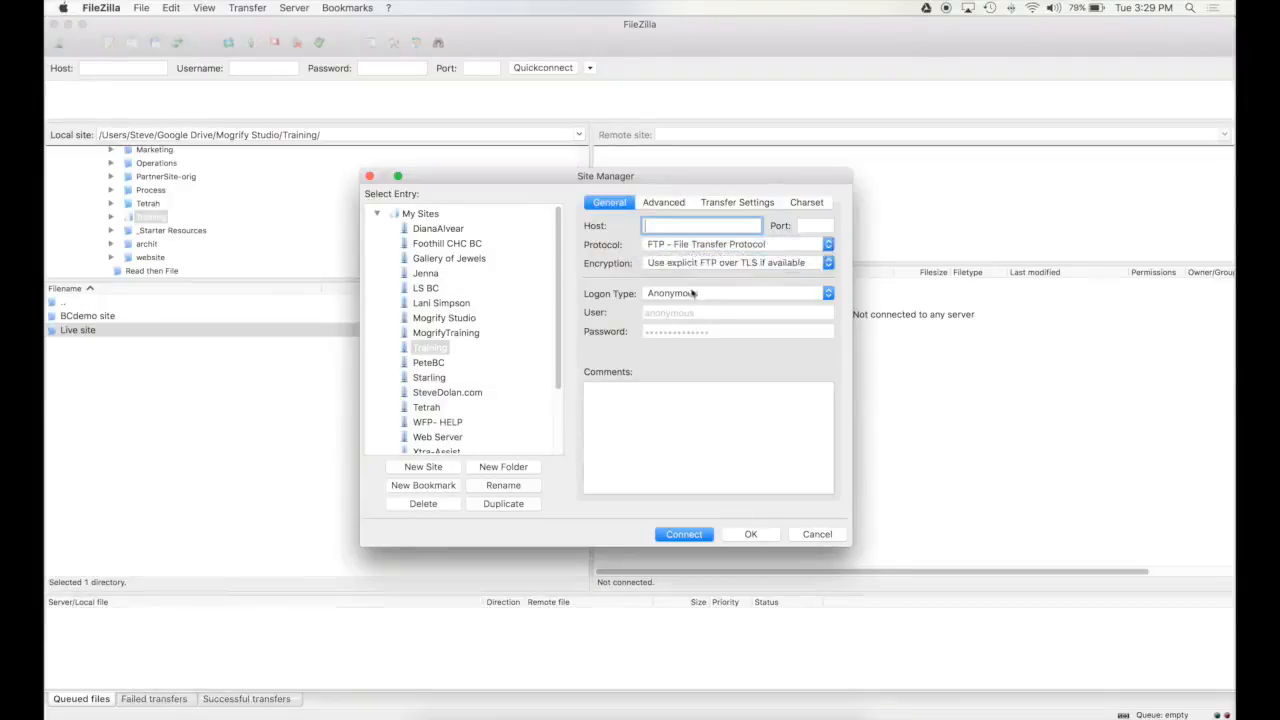
# Step: Set the Training site's logon type to Normal and go through its user, password and comments fields
pyautogui.click(693, 293)
pyautogui.click(720, 306)
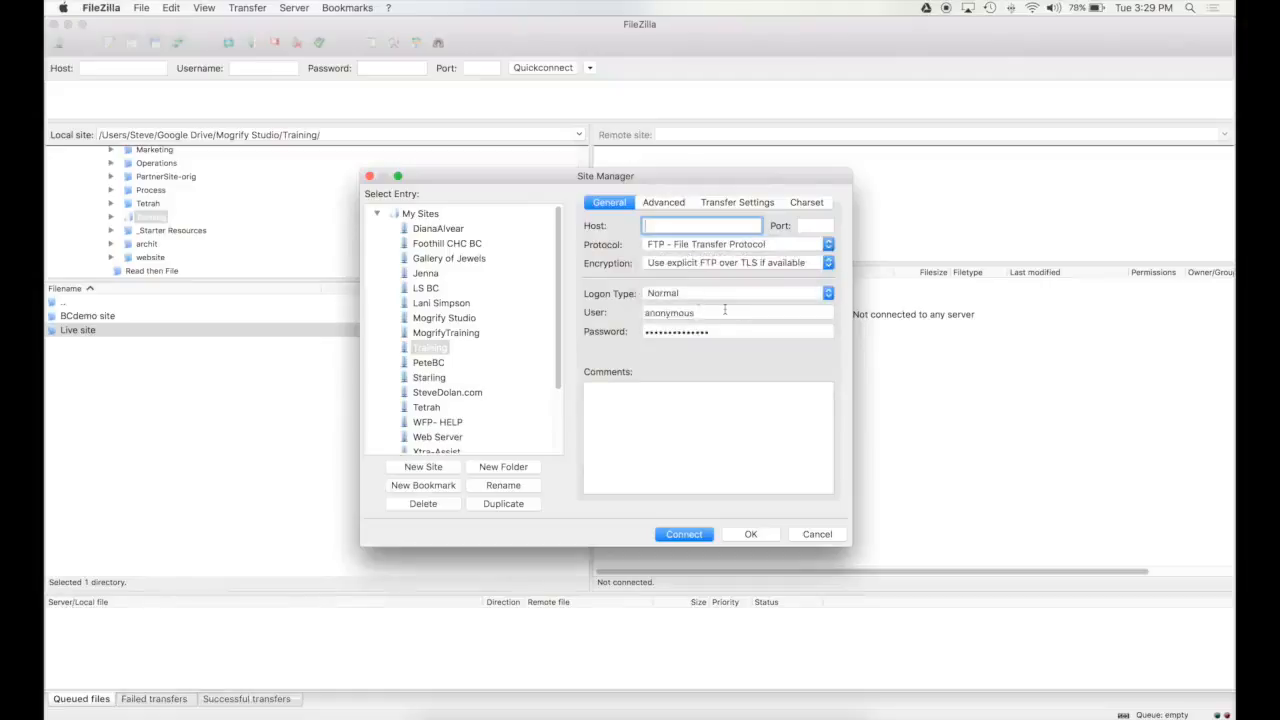
pyautogui.moveTo(724, 312); pyautogui.dragTo(643, 315)
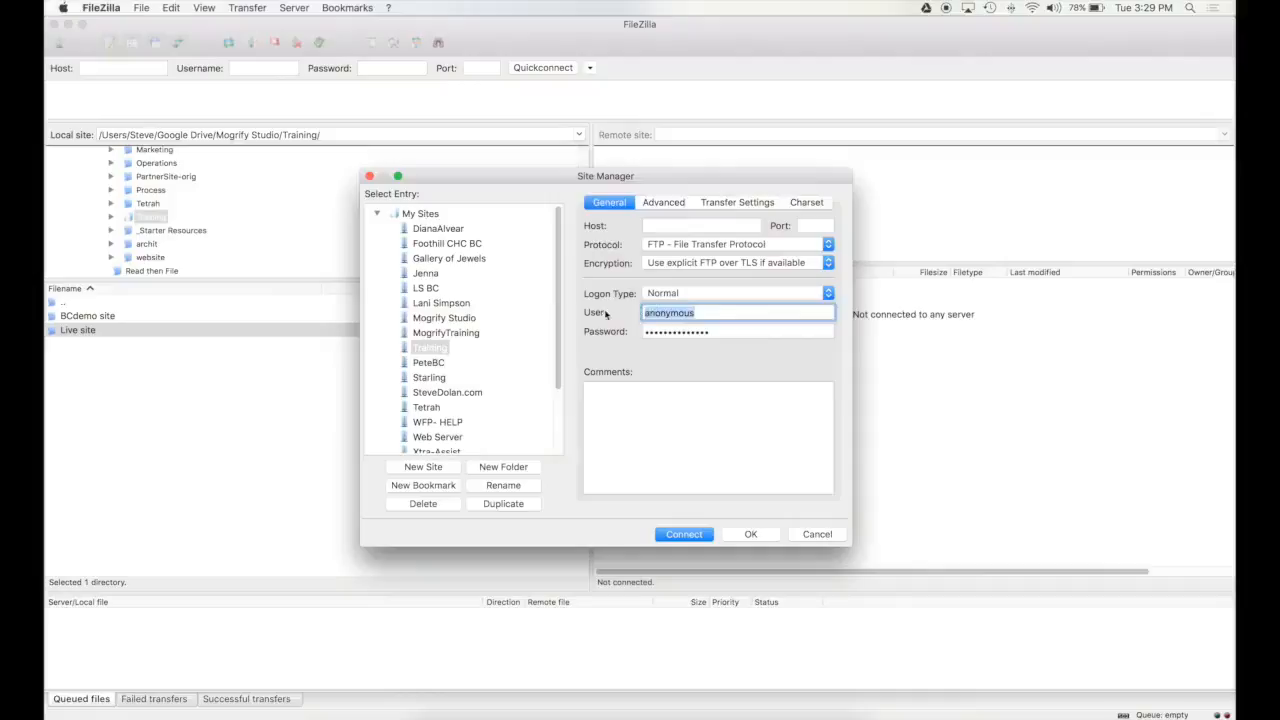
pyautogui.click(720, 331)
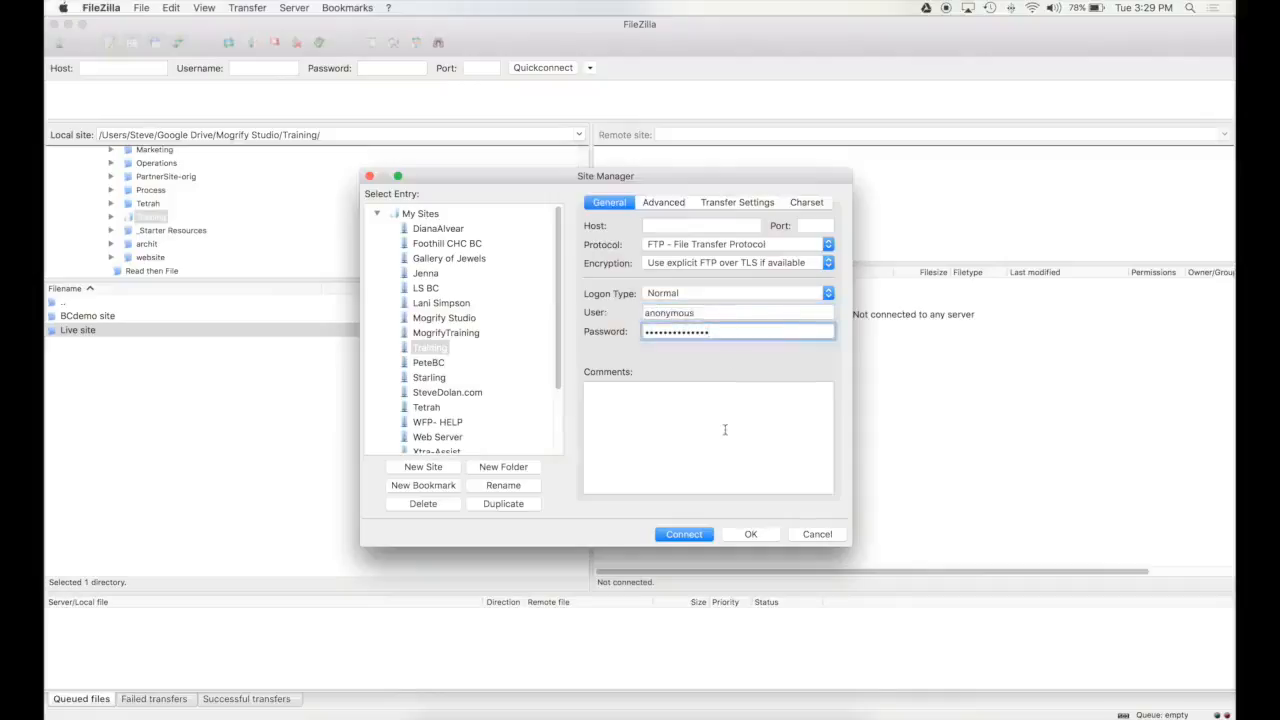
pyautogui.click(725, 430)
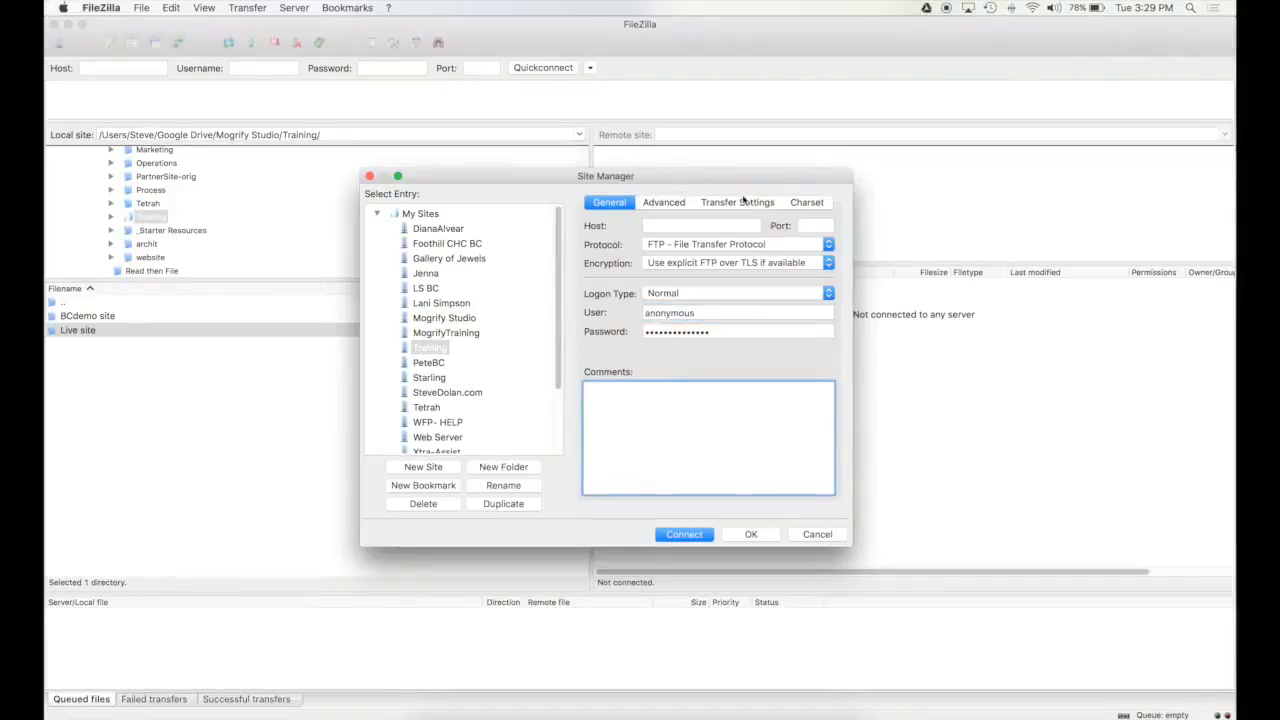
# Step: Set the Training site's host to mogrifytraining.businesscatalyst.com and its protocol to SFTP - SSH File Transfer Protocol
pyautogui.click(696, 226)
pyautogui.write('mogrifytraining.businesscatalyst.com')
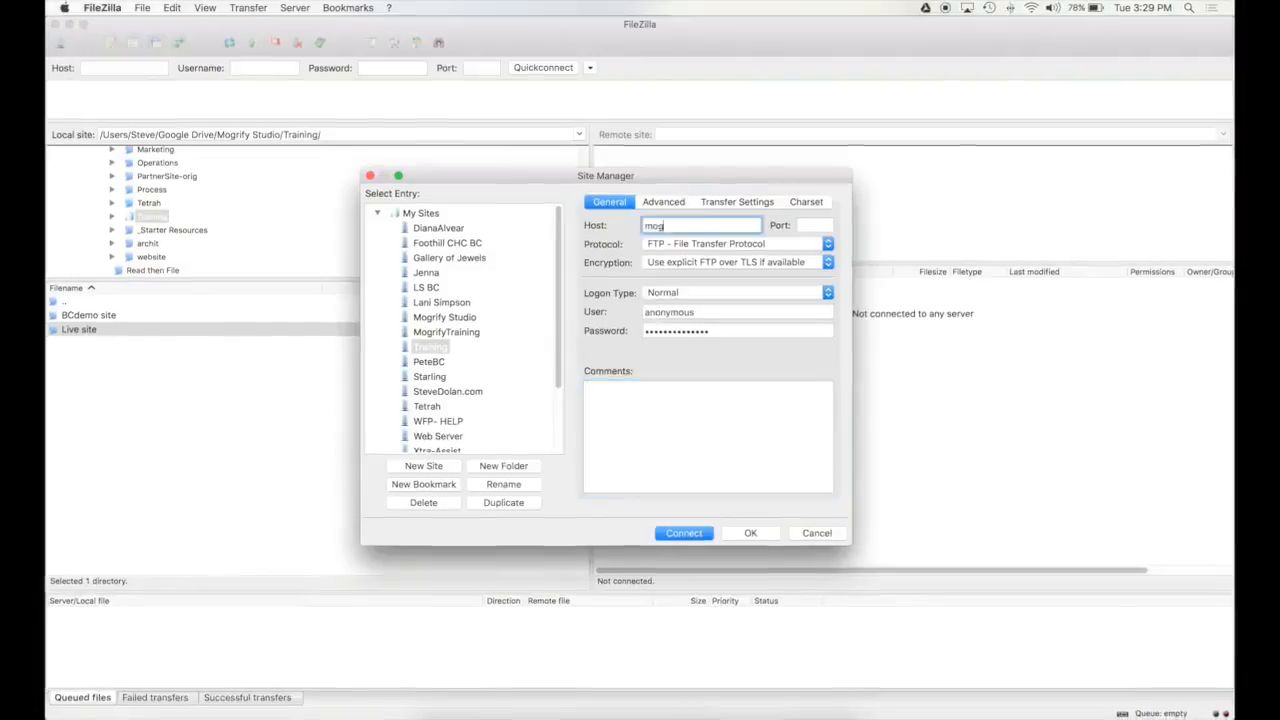
pyautogui.press('Tab')
pyautogui.click(698, 244)
pyautogui.click(699, 257)
# Step: Enter the account user name and password for the Training site and connect to the server
pyautogui.press('Tab')
pyautogui.press('super+v')
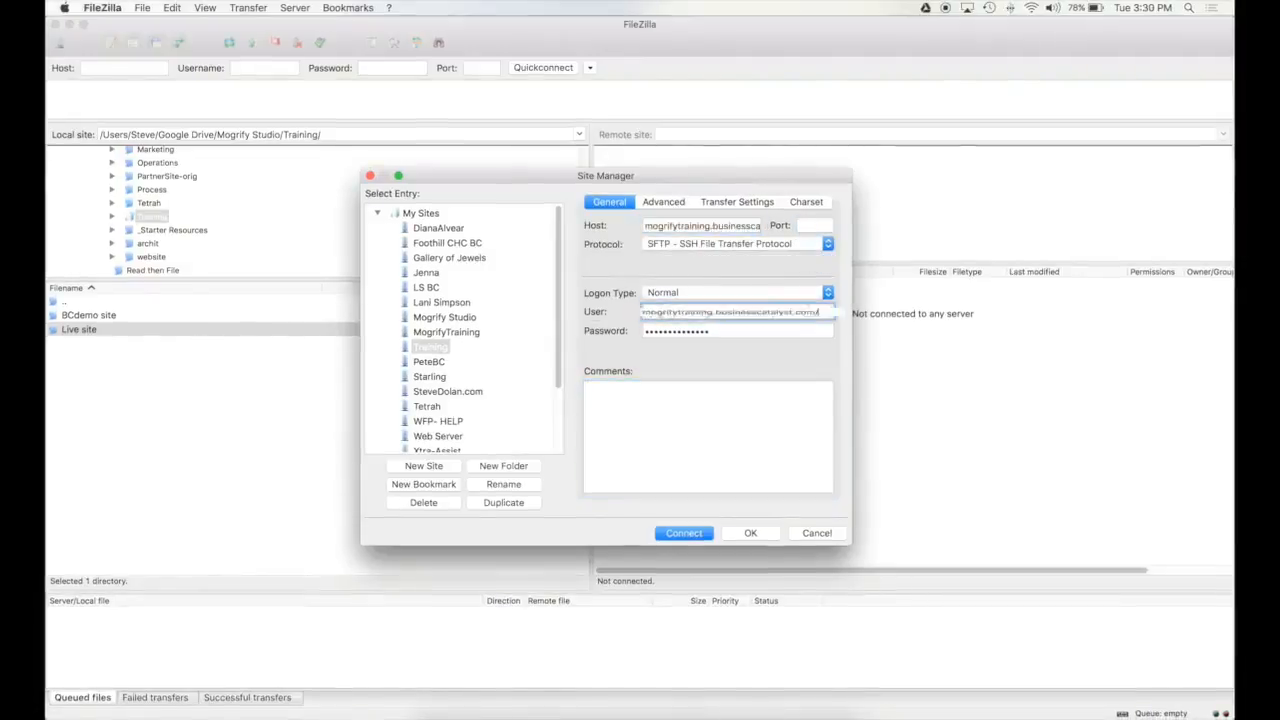
pyautogui.press('Tab')
pyautogui.press('Return')
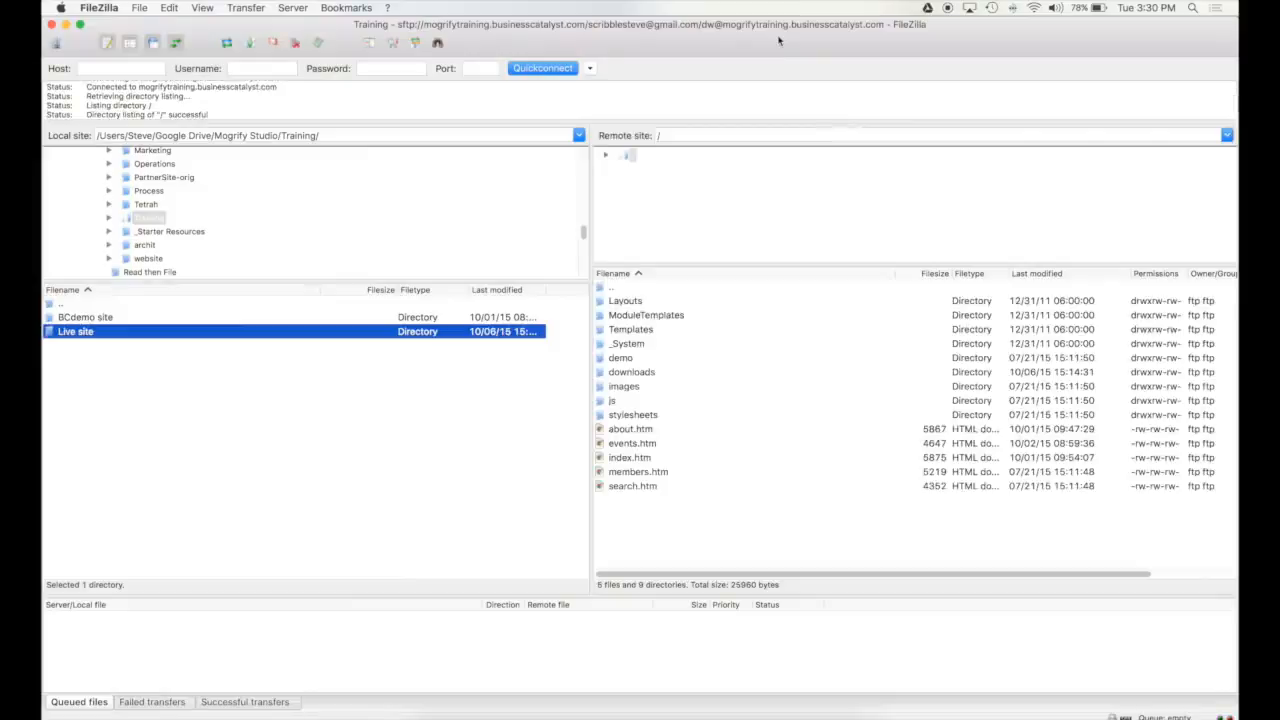
# Step: Reopen the Site Manager to check the saved Training entry, and close it without changing anything
pyautogui.click(140, 7)
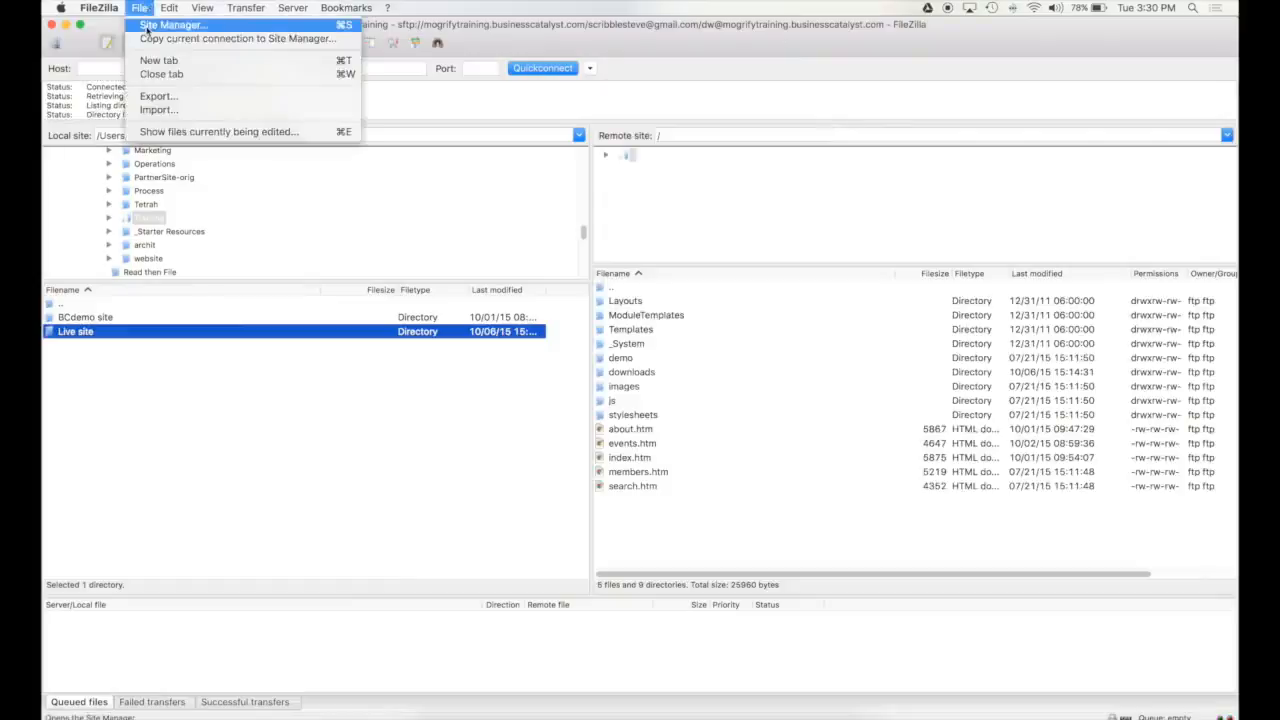
pyautogui.click(147, 27)
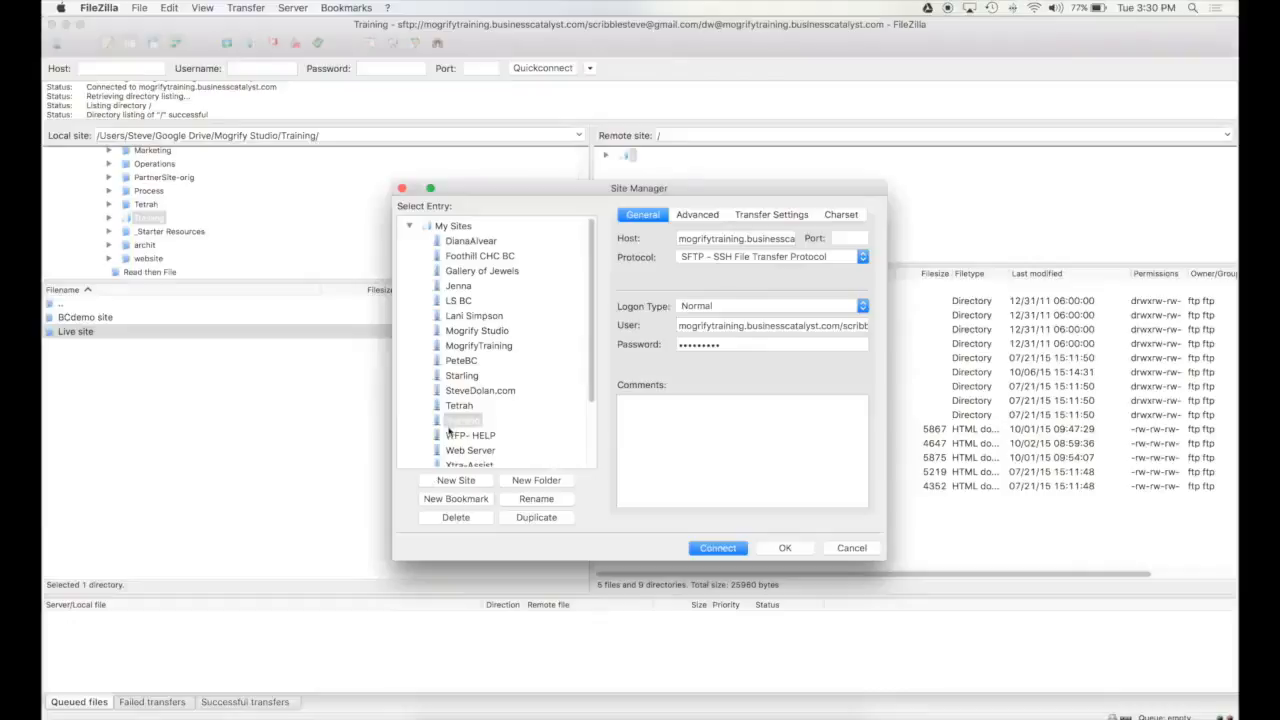
pyautogui.click(844, 548)
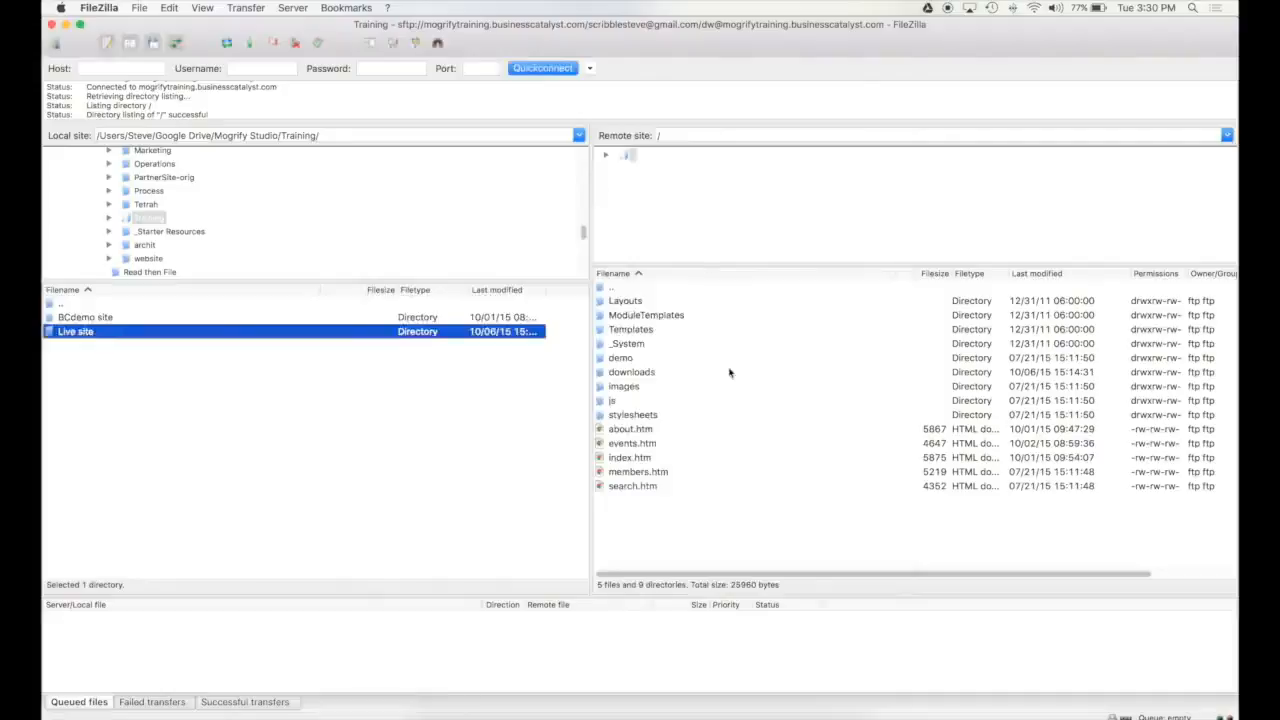
# Step: Clear the local file selection and examine the lists of queued files, failed transfers and successful transfers
pyautogui.click(531, 372)
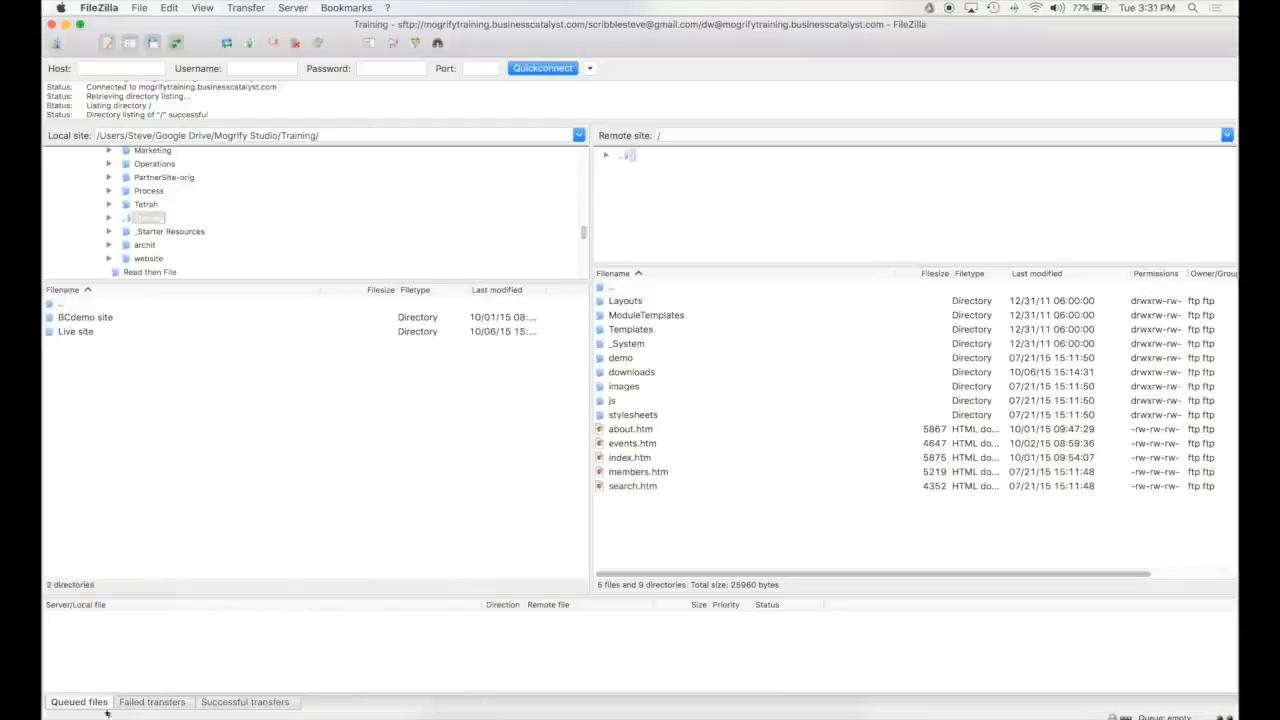
pyautogui.click(150, 704)
pyautogui.click(217, 704)
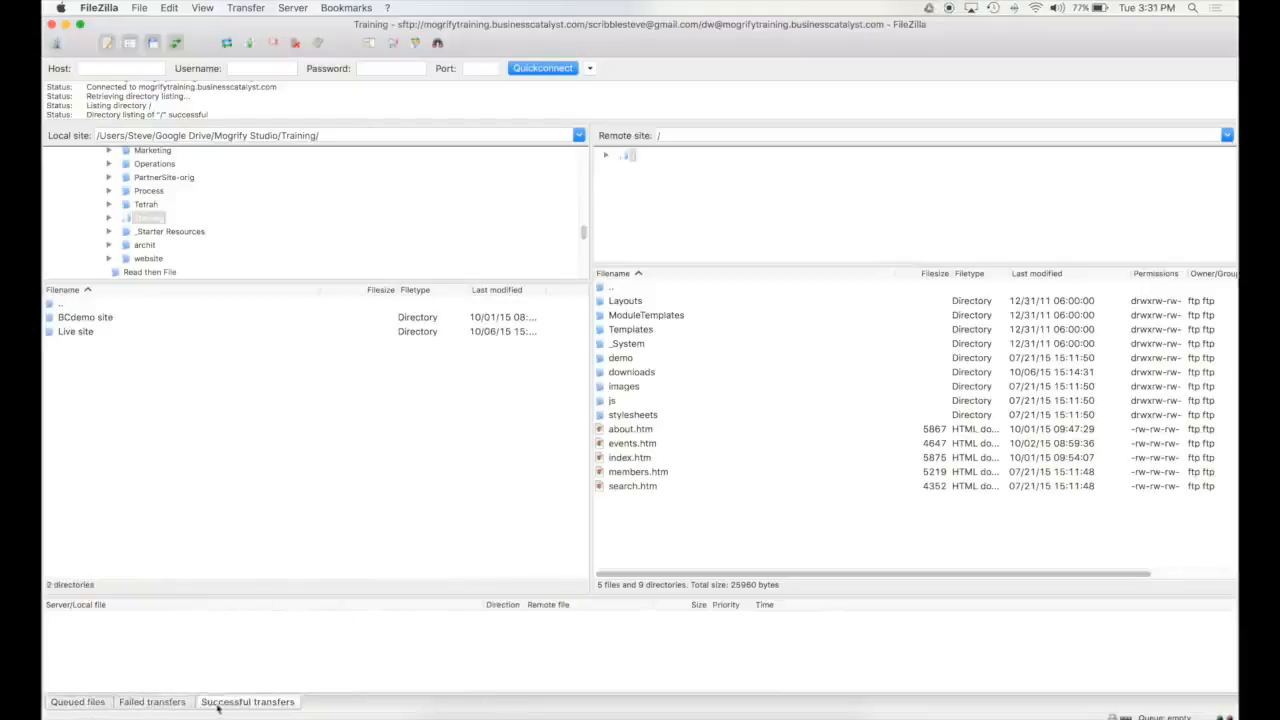
pyautogui.click(78, 703)
pyautogui.click(145, 704)
pyautogui.click(205, 706)
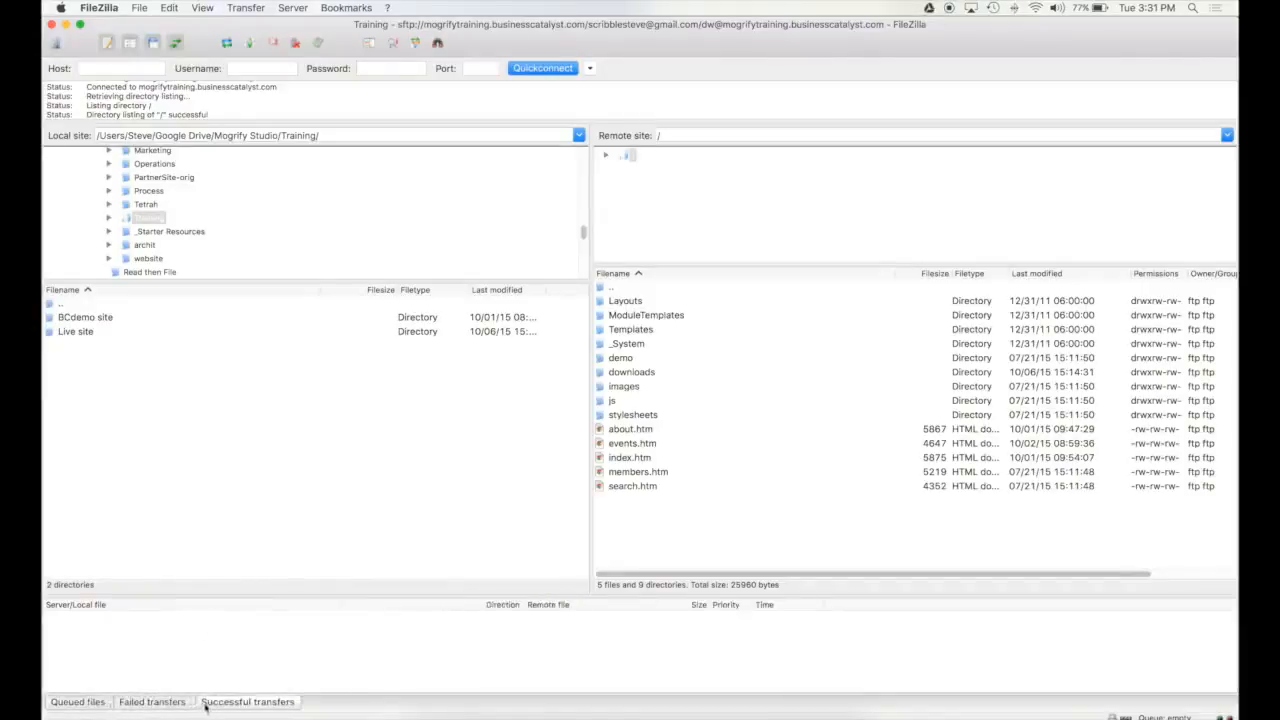
pyautogui.click(106, 703)
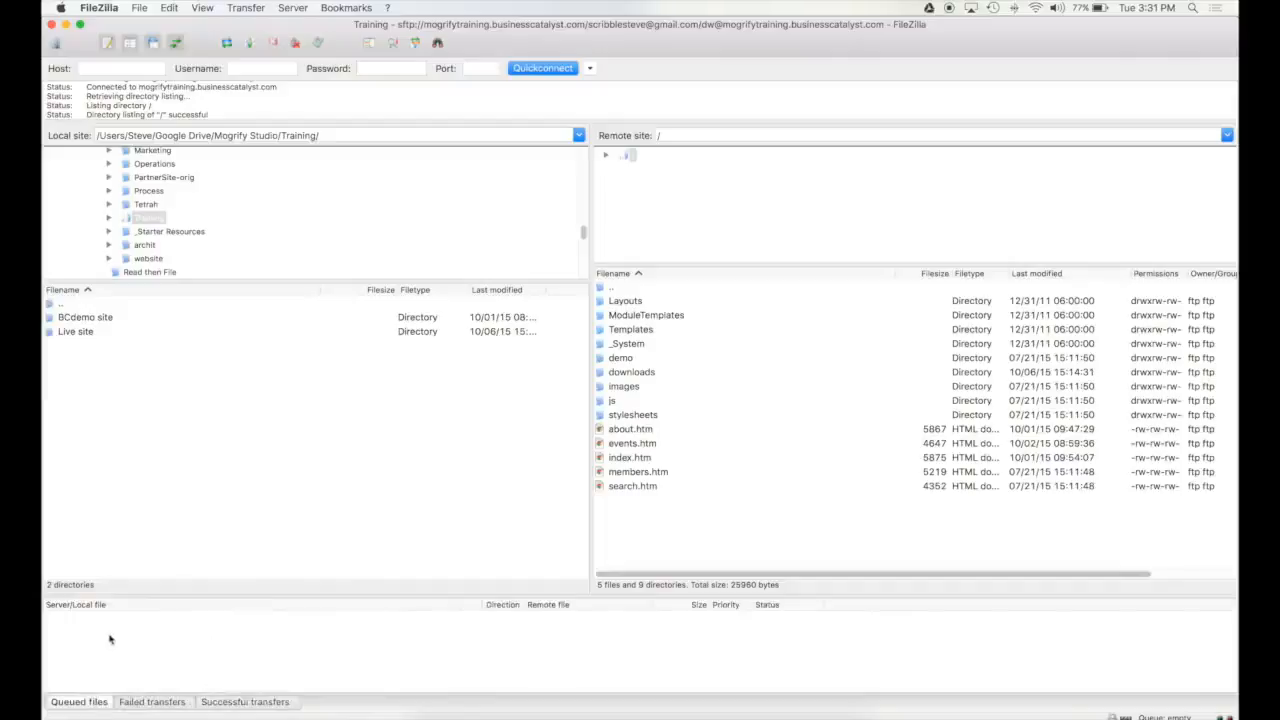
pyautogui.click(166, 704)
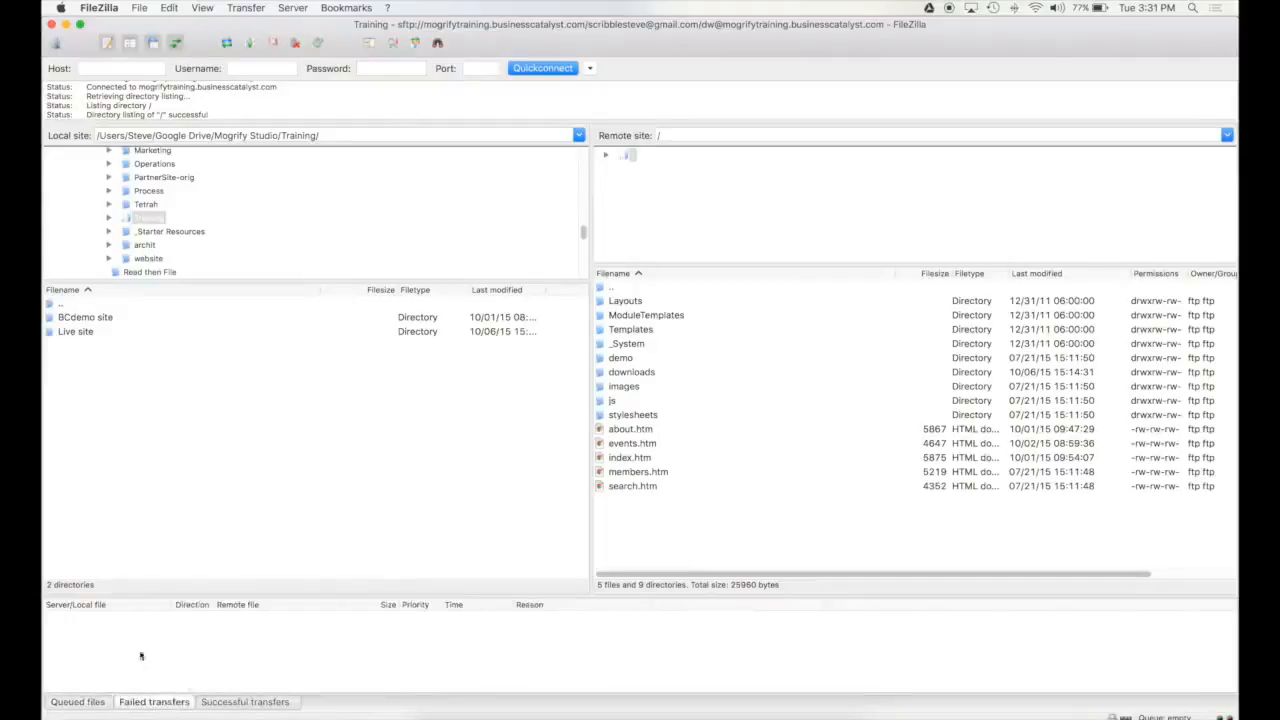
pyautogui.click(212, 703)
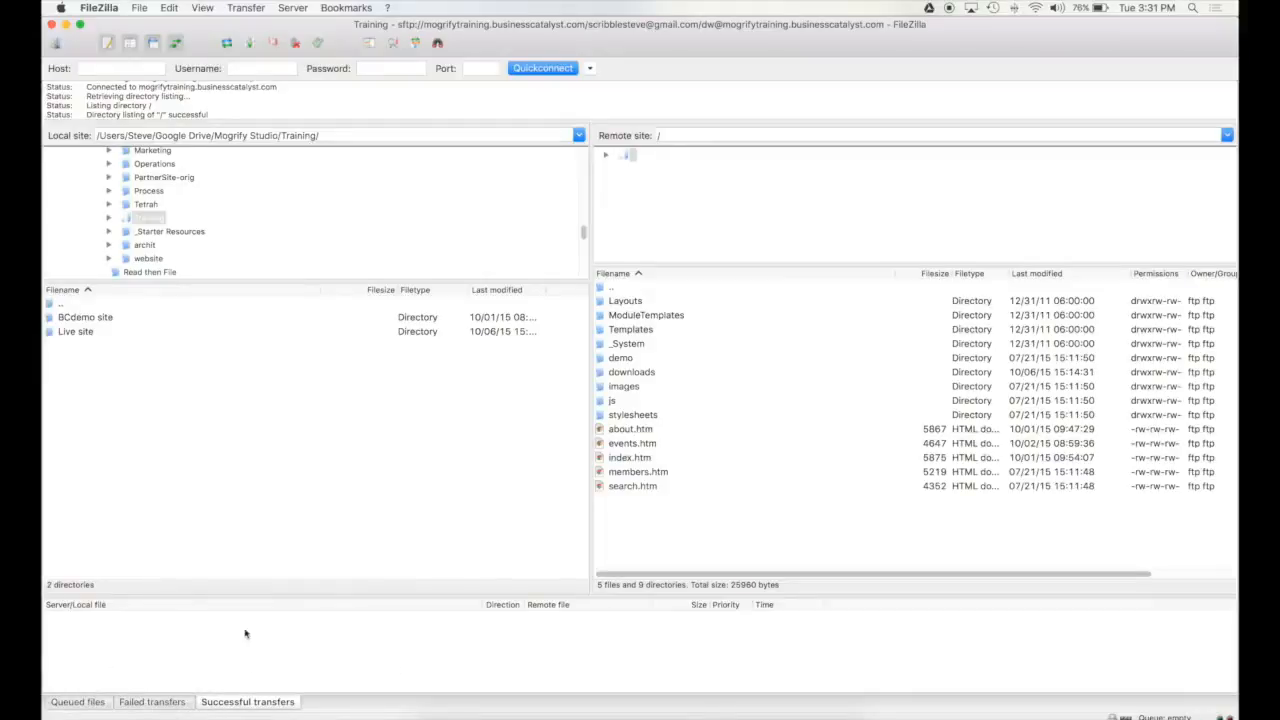
pyautogui.click(92, 704)
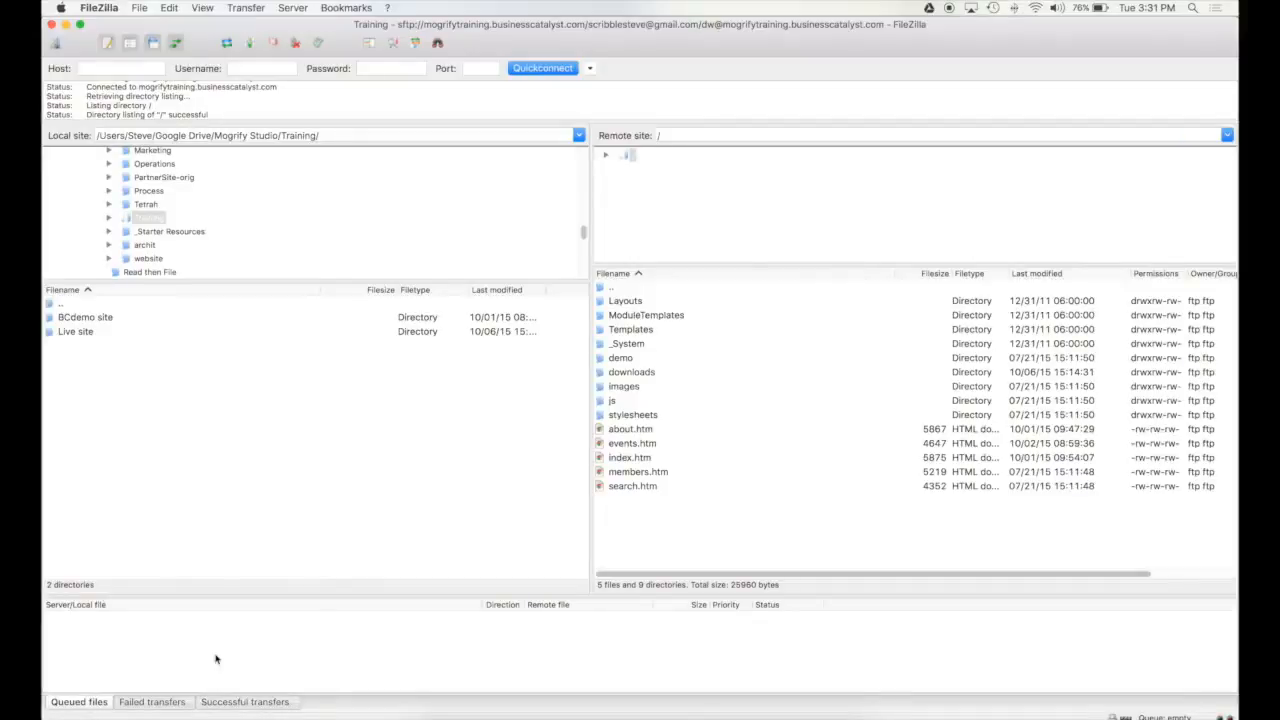
pyautogui.click(150, 703)
pyautogui.click(240, 703)
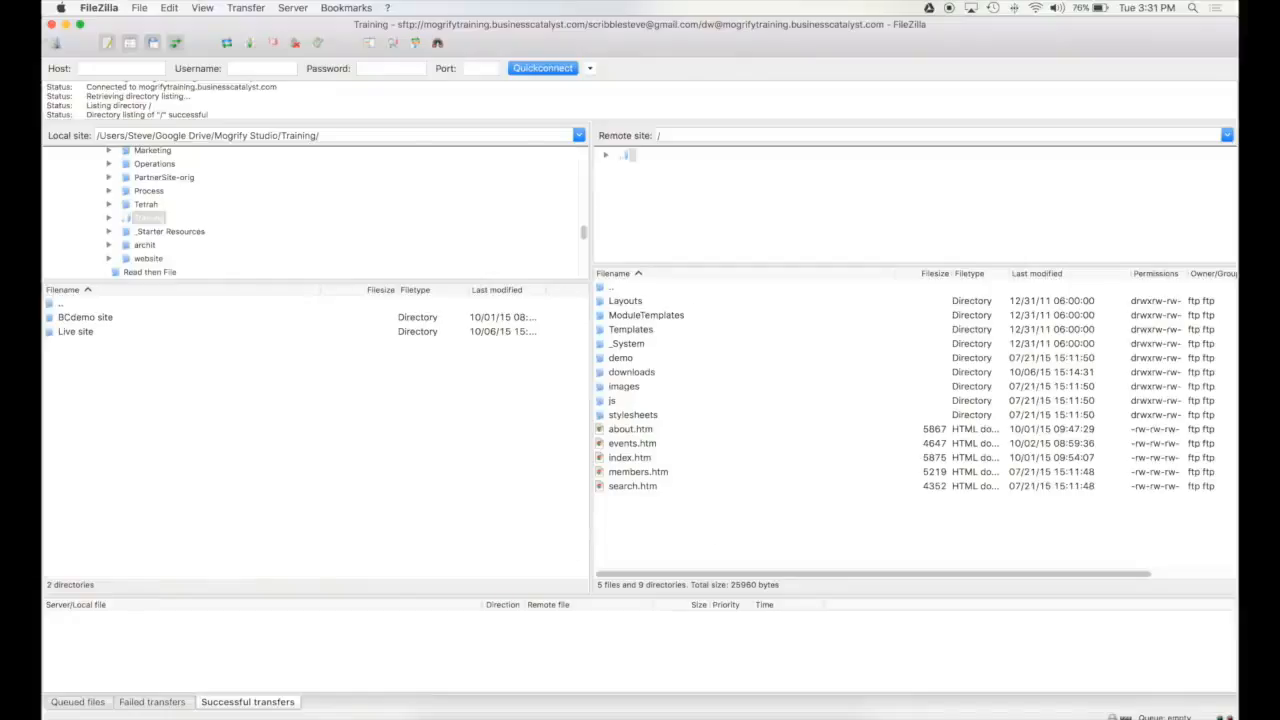
# Step: Look at the application's quit command, and review the failed transfers and queued files lists again
pyautogui.click(99, 7)
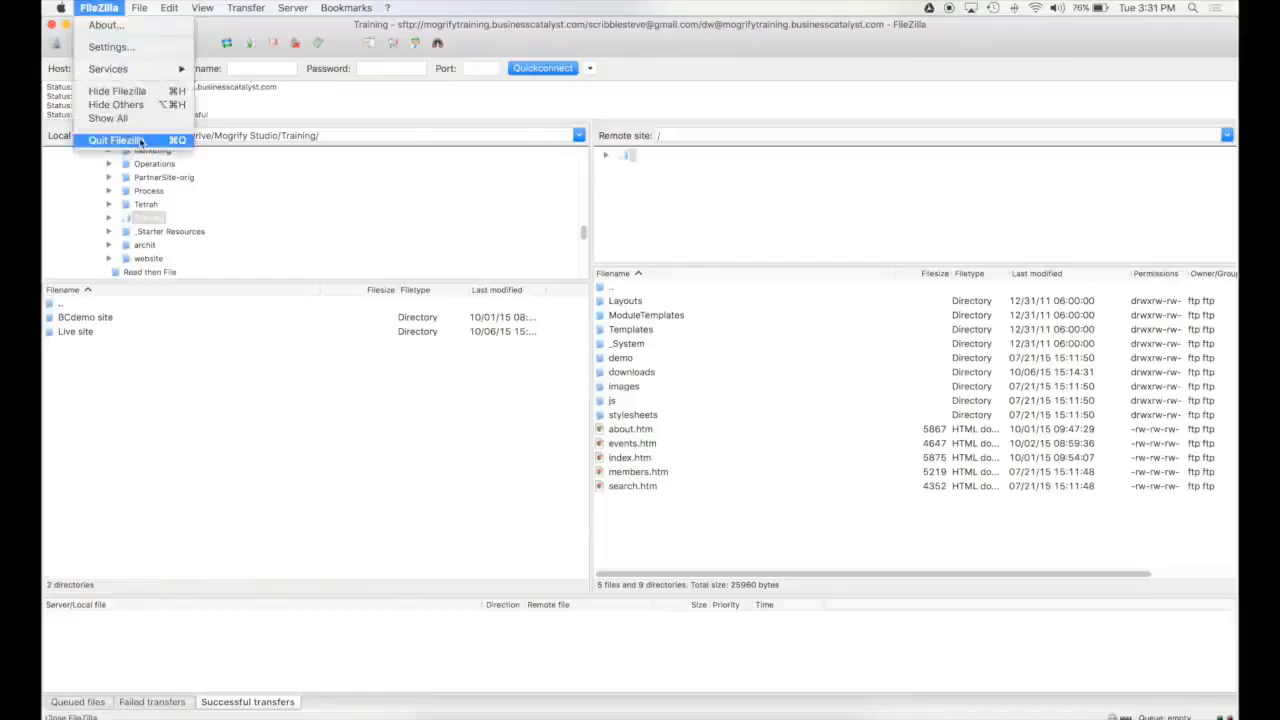
pyautogui.click(234, 464)
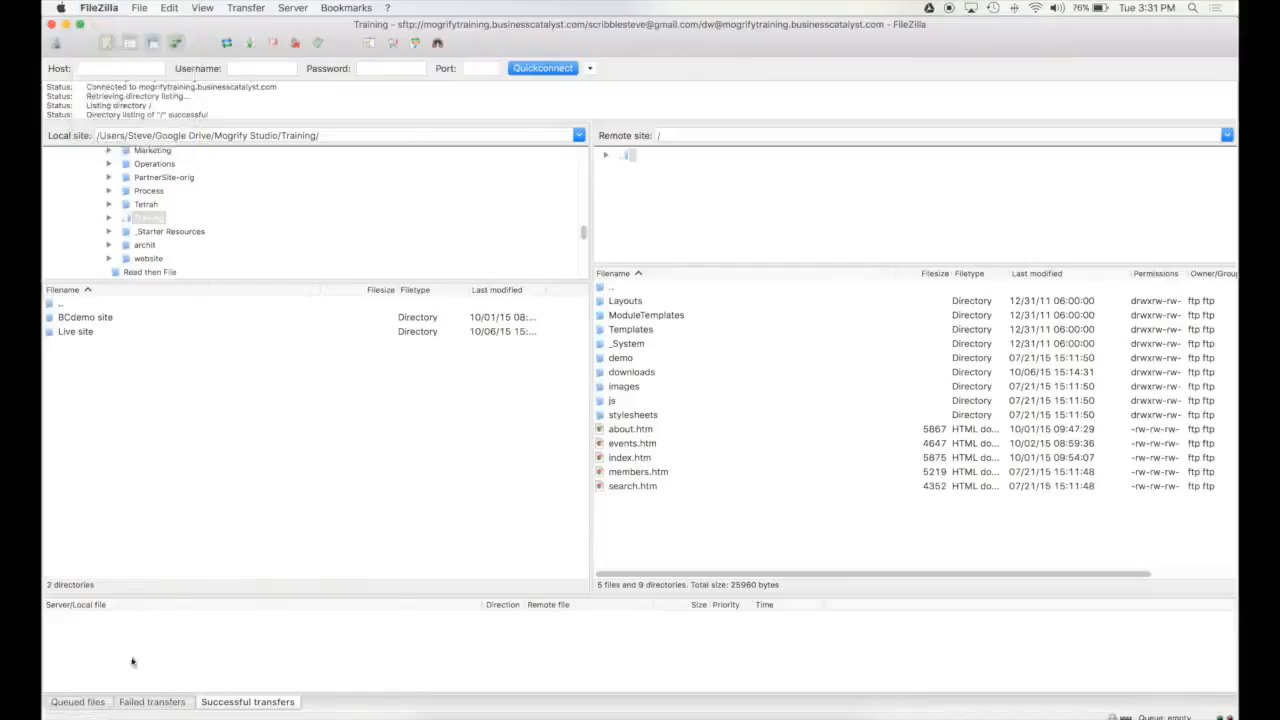
pyautogui.click(160, 702)
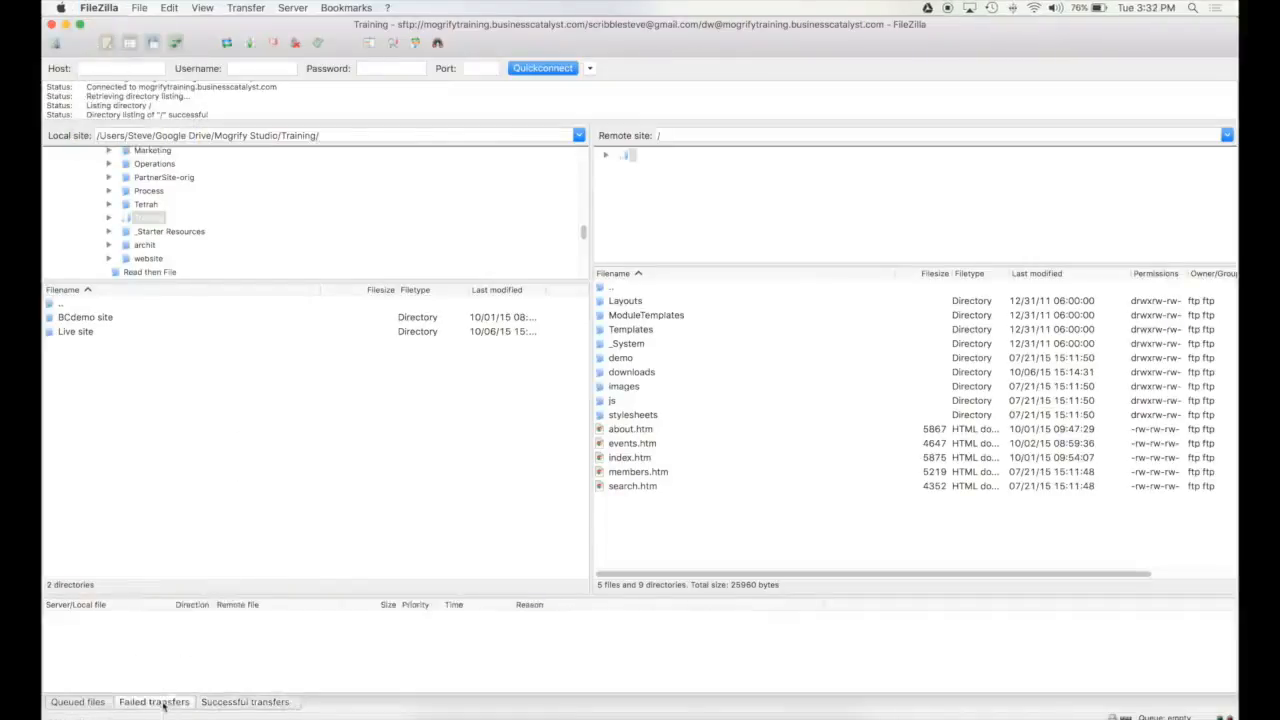
pyautogui.click(97, 706)
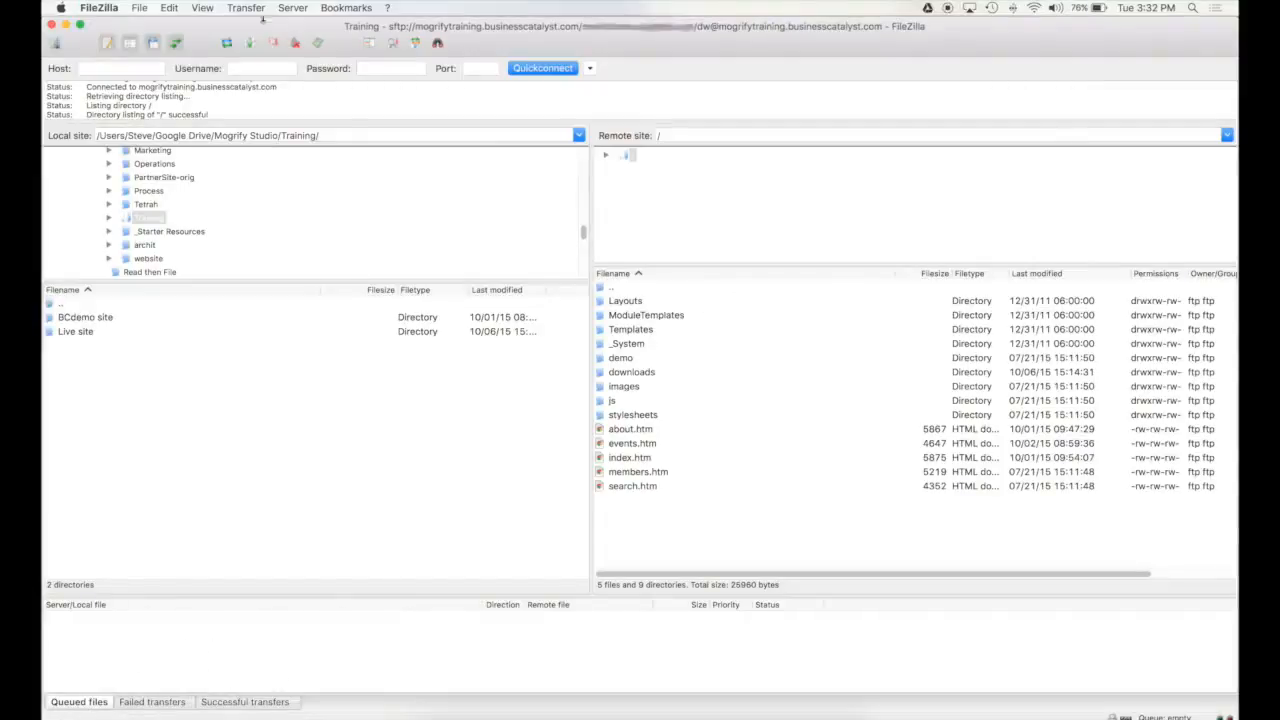
pyautogui.click(100, 7)
pyautogui.click(78, 4)
# Step: Open the local Live site folder and check its two import files, leaving nothing selected
pyautogui.click(76, 336)
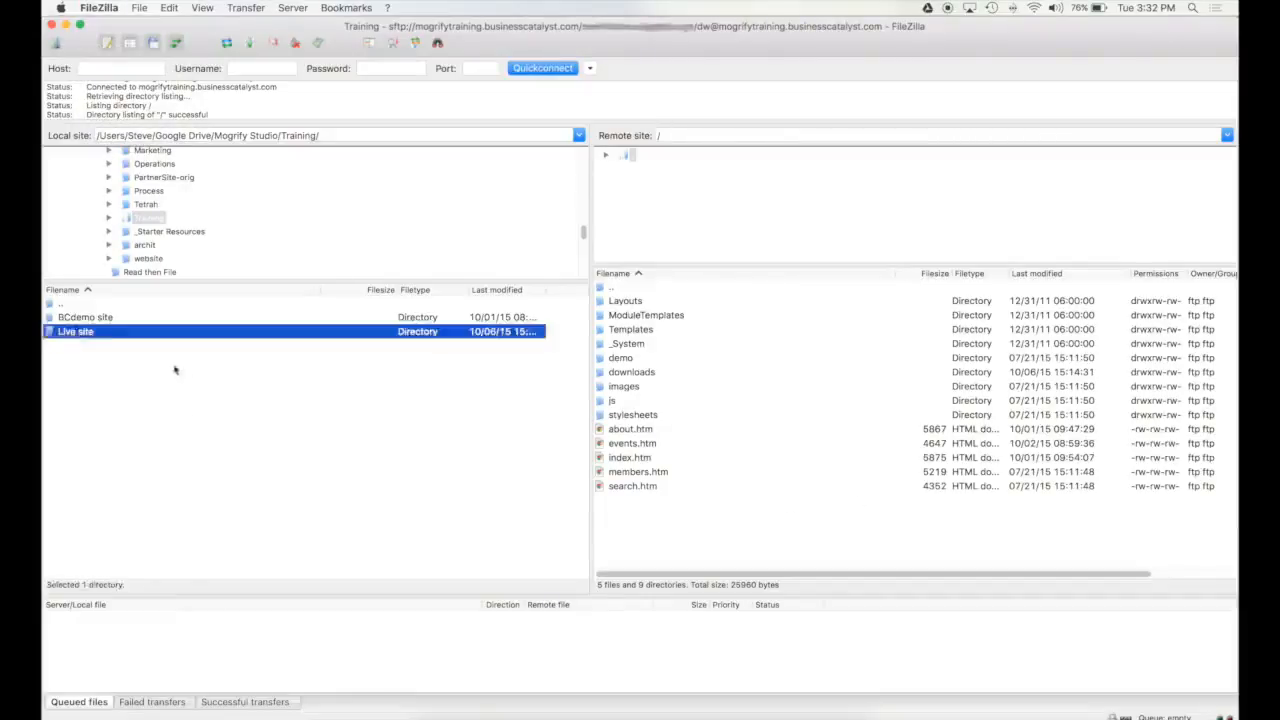
pyautogui.doubleClick(76, 332)
pyautogui.click(82, 333)
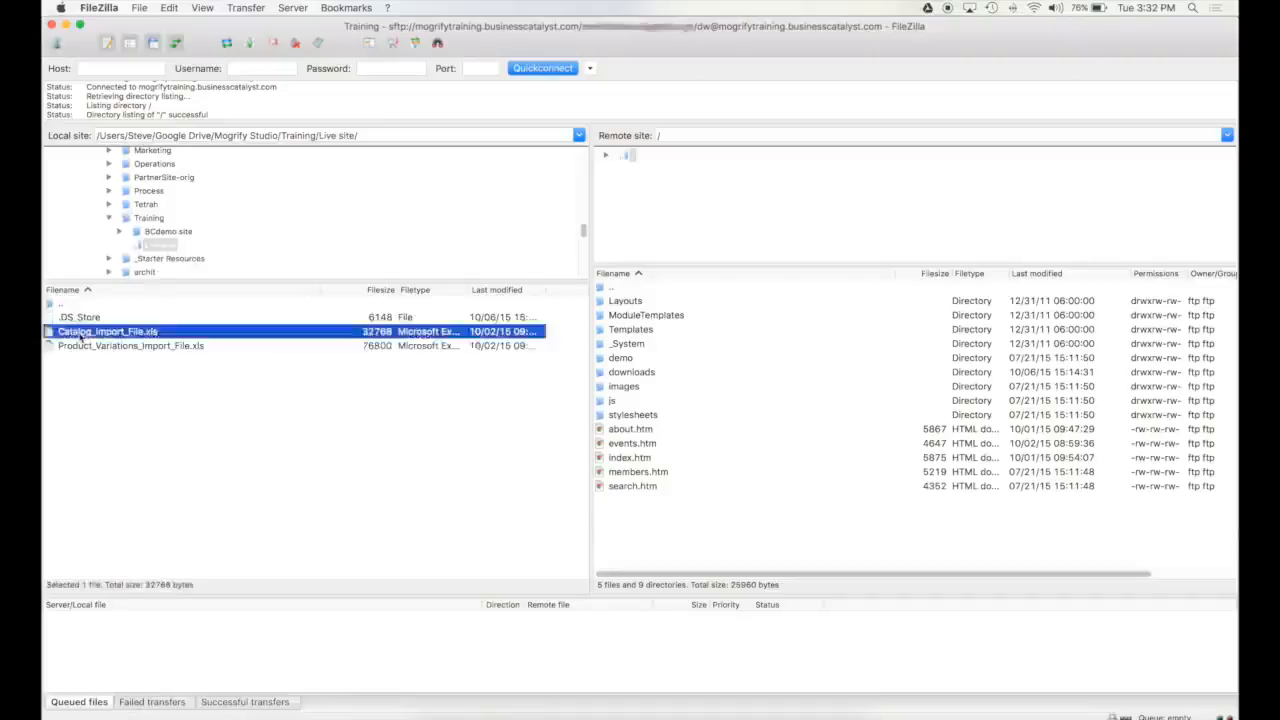
pyautogui.click(108, 347)
pyautogui.click(220, 428)
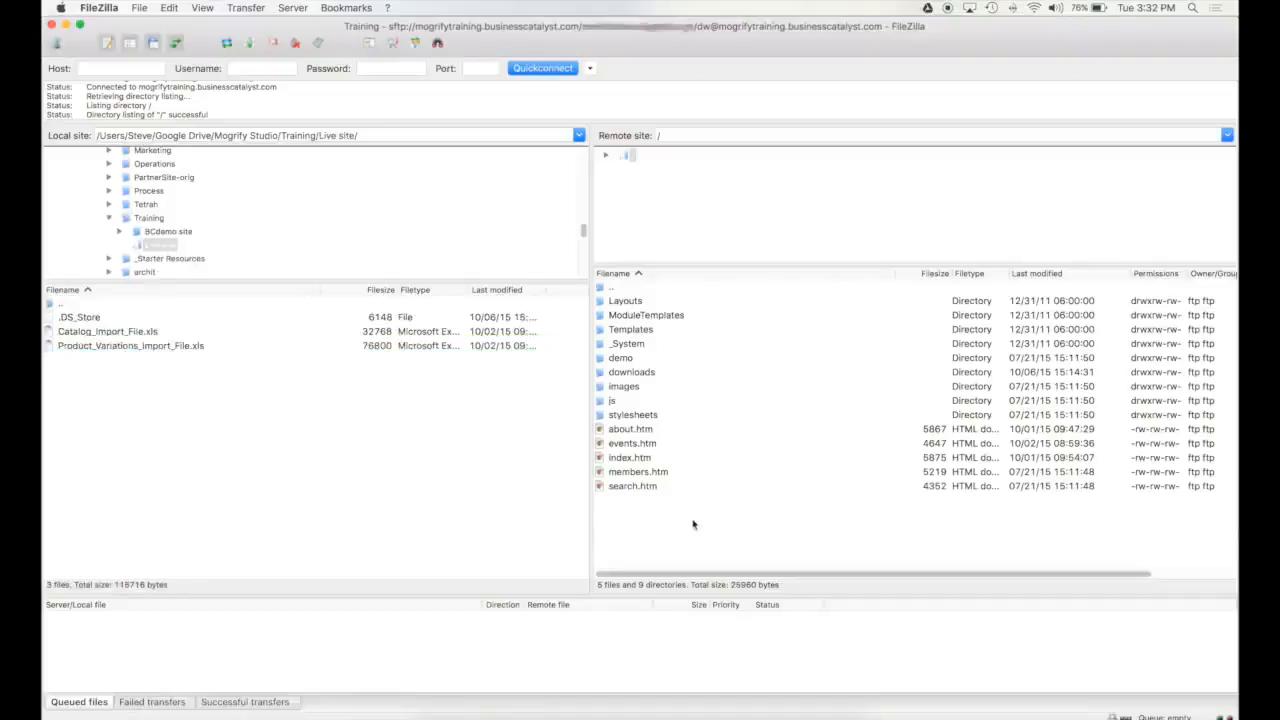
pyautogui.click(626, 302)
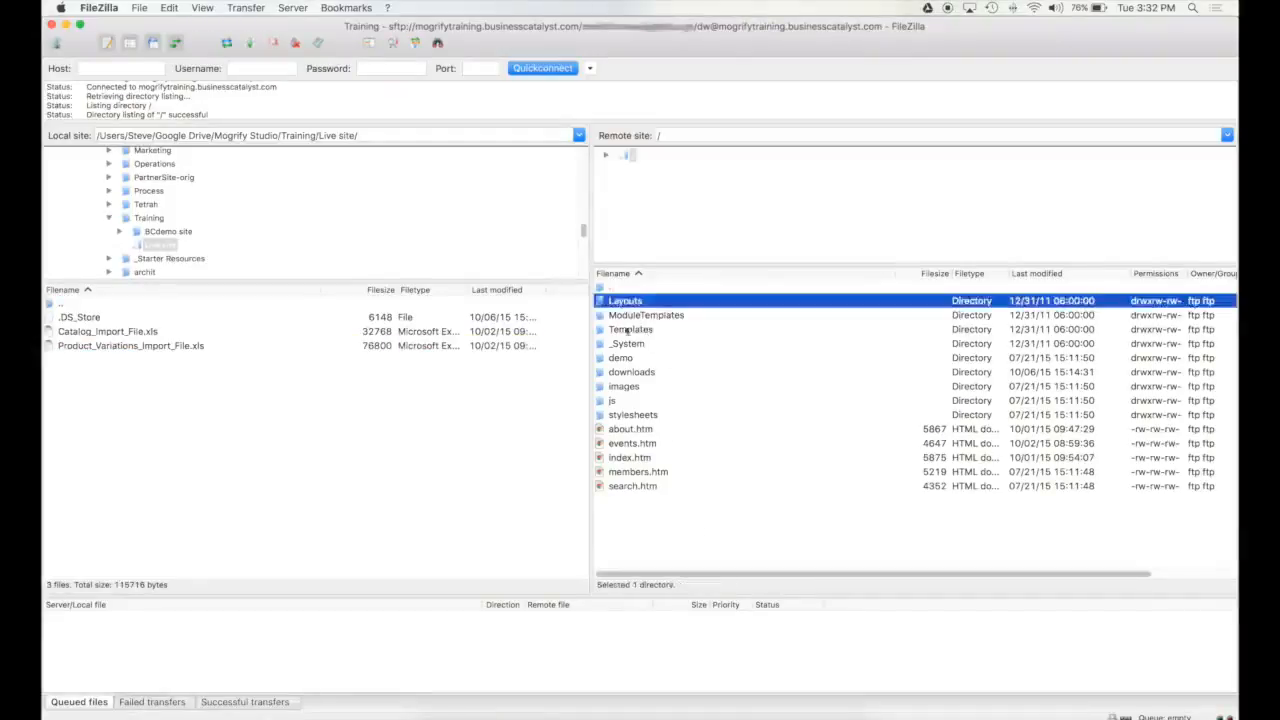
pyautogui.keyDown('shift'); pyautogui.click(632, 485); pyautogui.keyUp('shift')
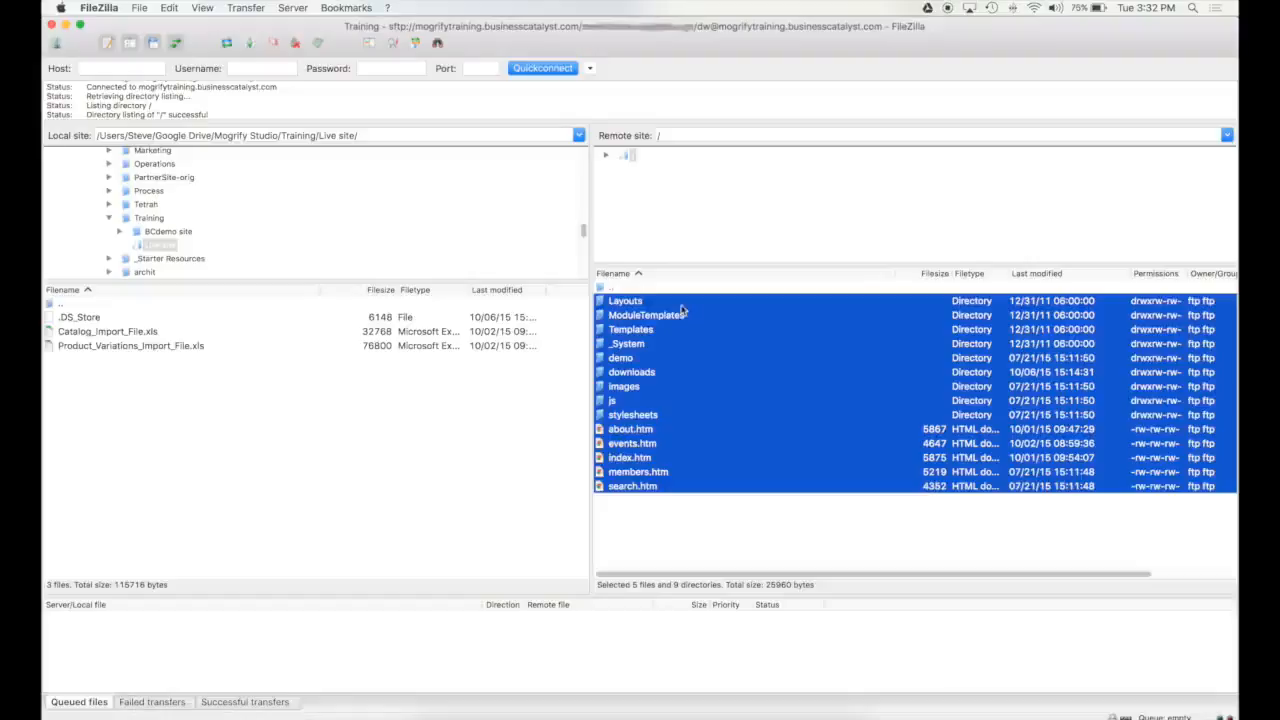
pyautogui.click(655, 542)
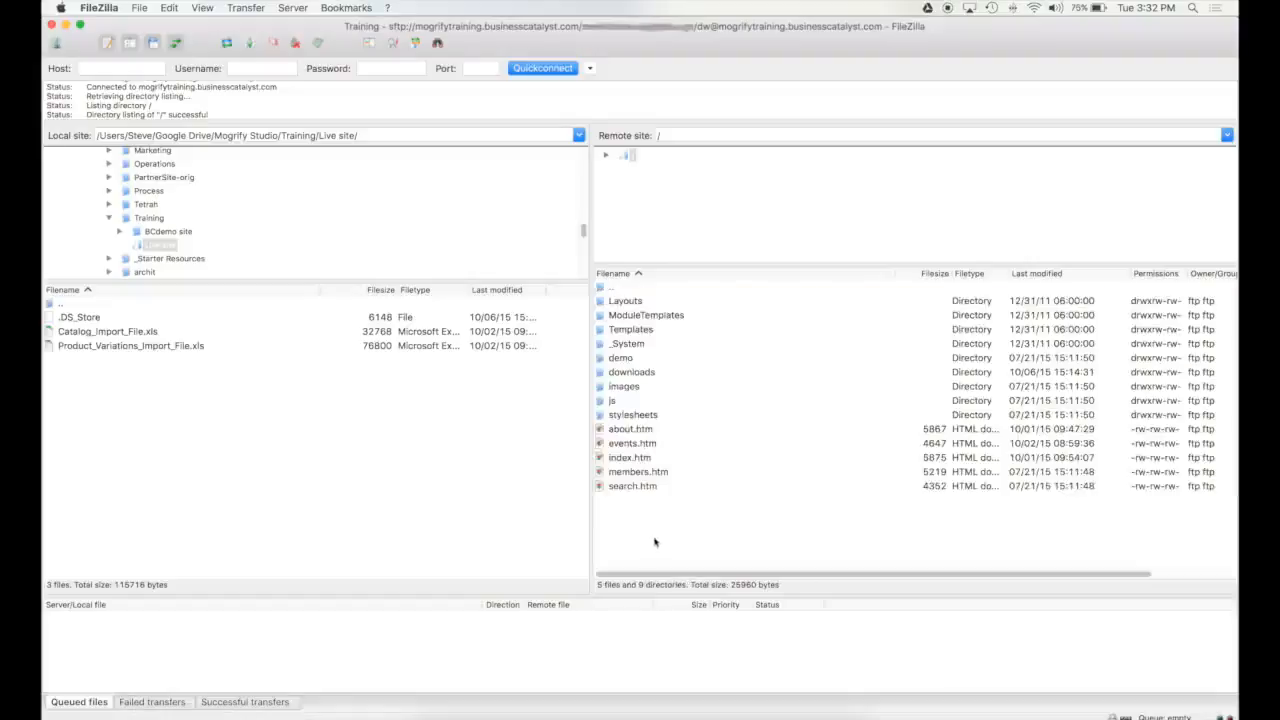
pyautogui.click(603, 302)
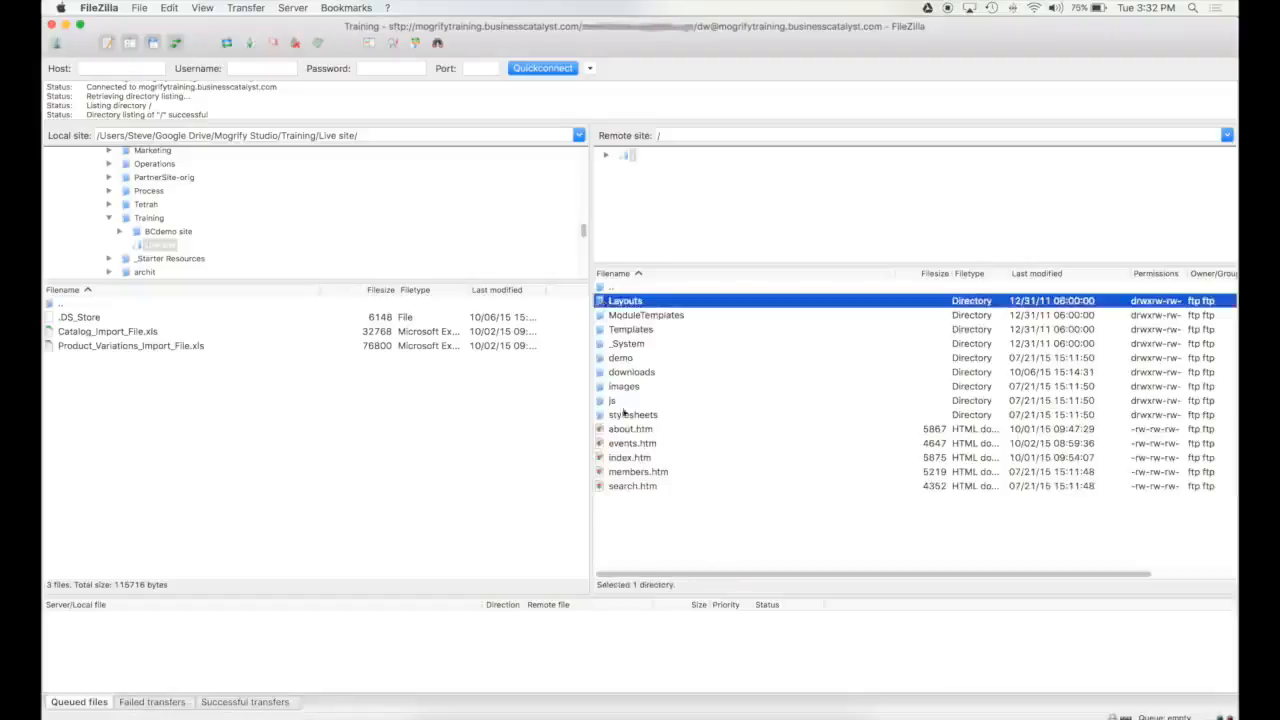
pyautogui.keyDown('shift'); pyautogui.click(640, 490); pyautogui.keyUp('shift')
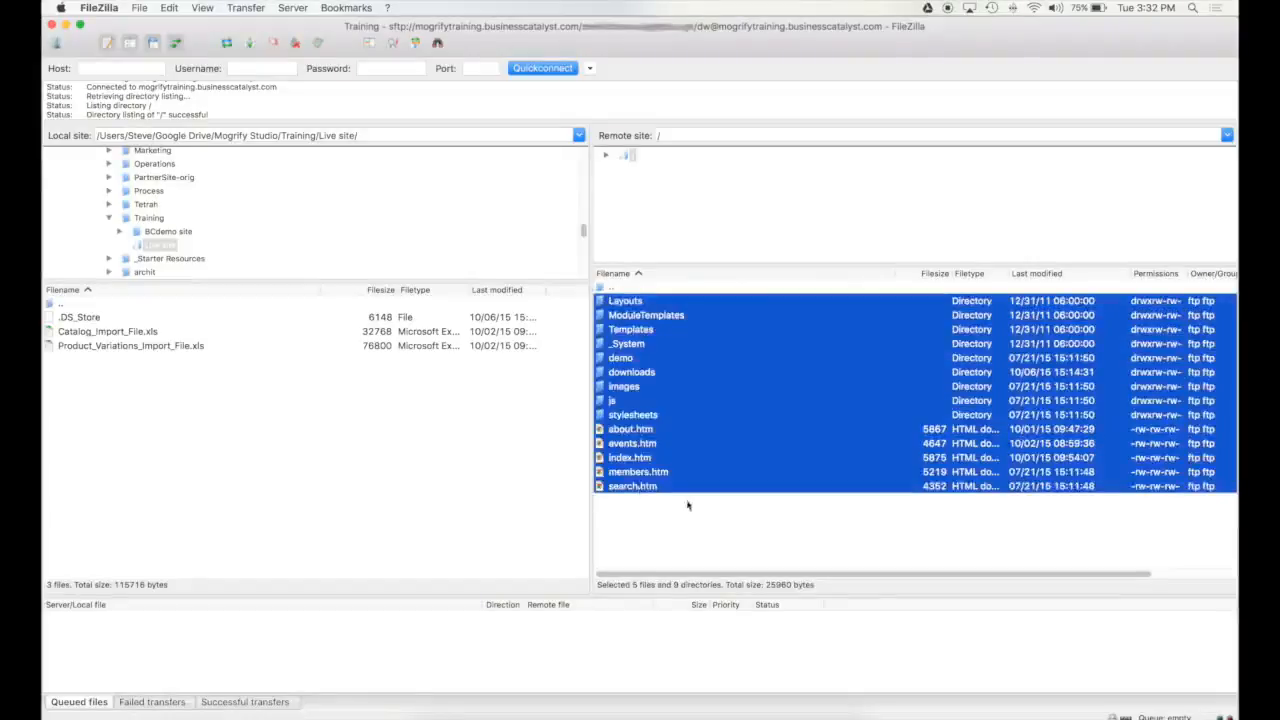
pyautogui.click(677, 497)
pyautogui.click(640, 486)
pyautogui.click(639, 460)
pyautogui.click(636, 446)
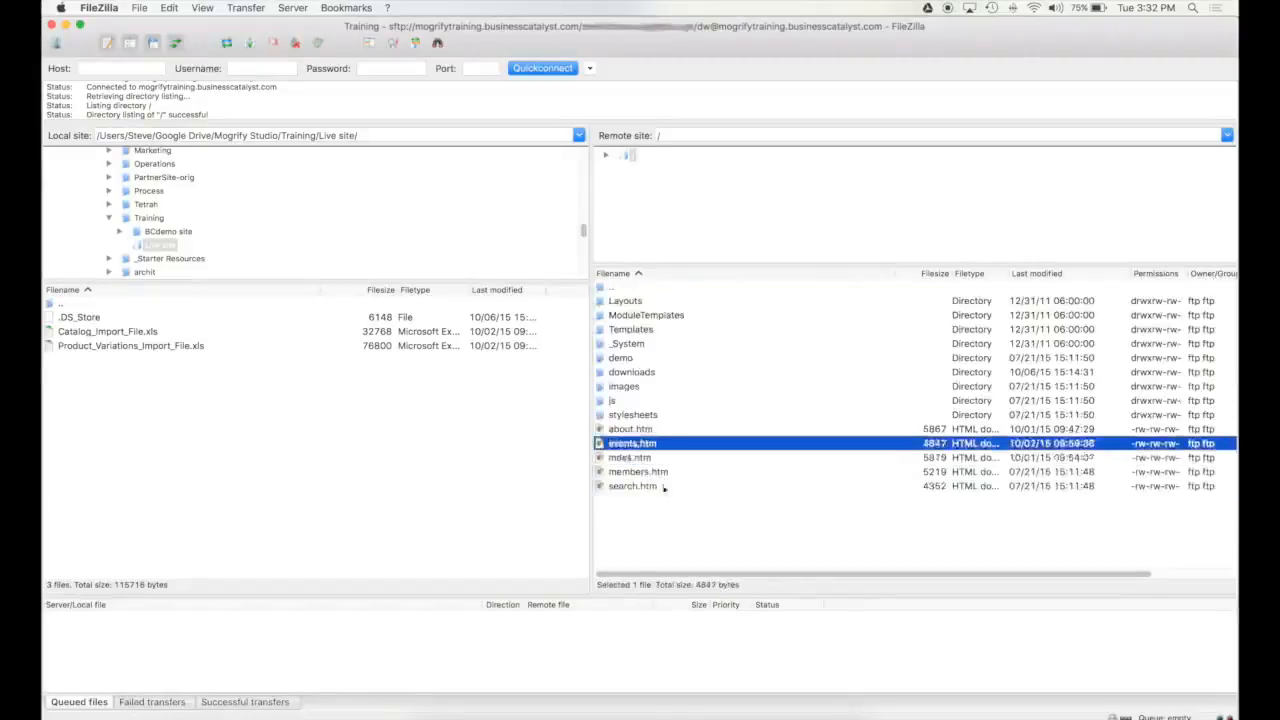
# Step: Download all remote folders and files, from Layouts through search.htm, into the local Live site folder
pyautogui.click(663, 488)
pyautogui.keyDown('shift'); pyautogui.click(630, 305); pyautogui.keyUp('shift')
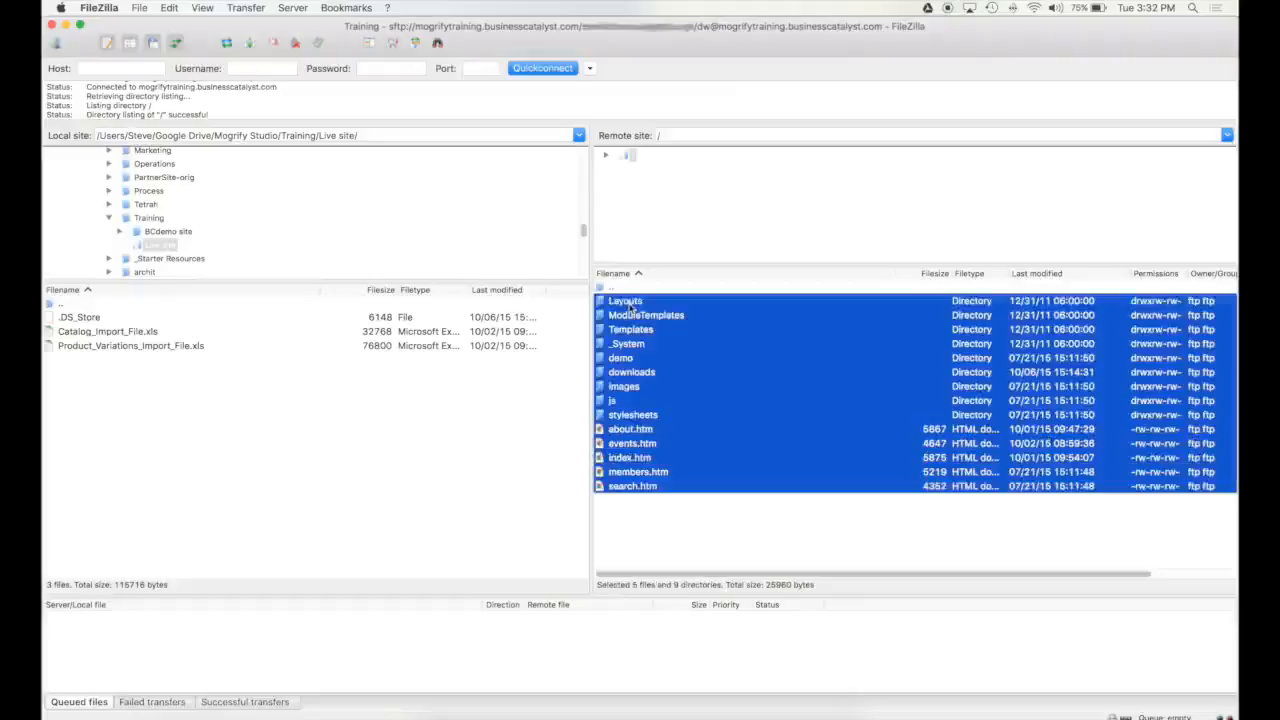
pyautogui.moveTo(694, 366); pyautogui.dragTo(169, 396)
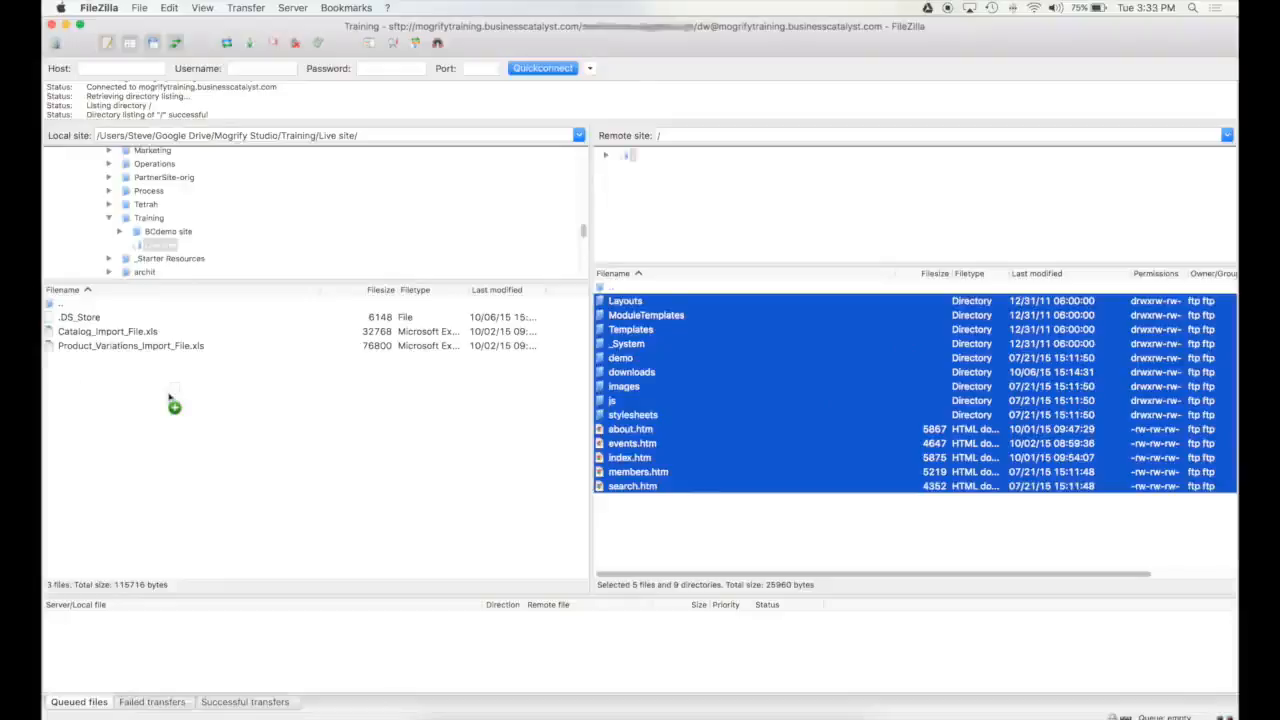
pyautogui.moveTo(169, 396); pyautogui.dragTo(114, 406)
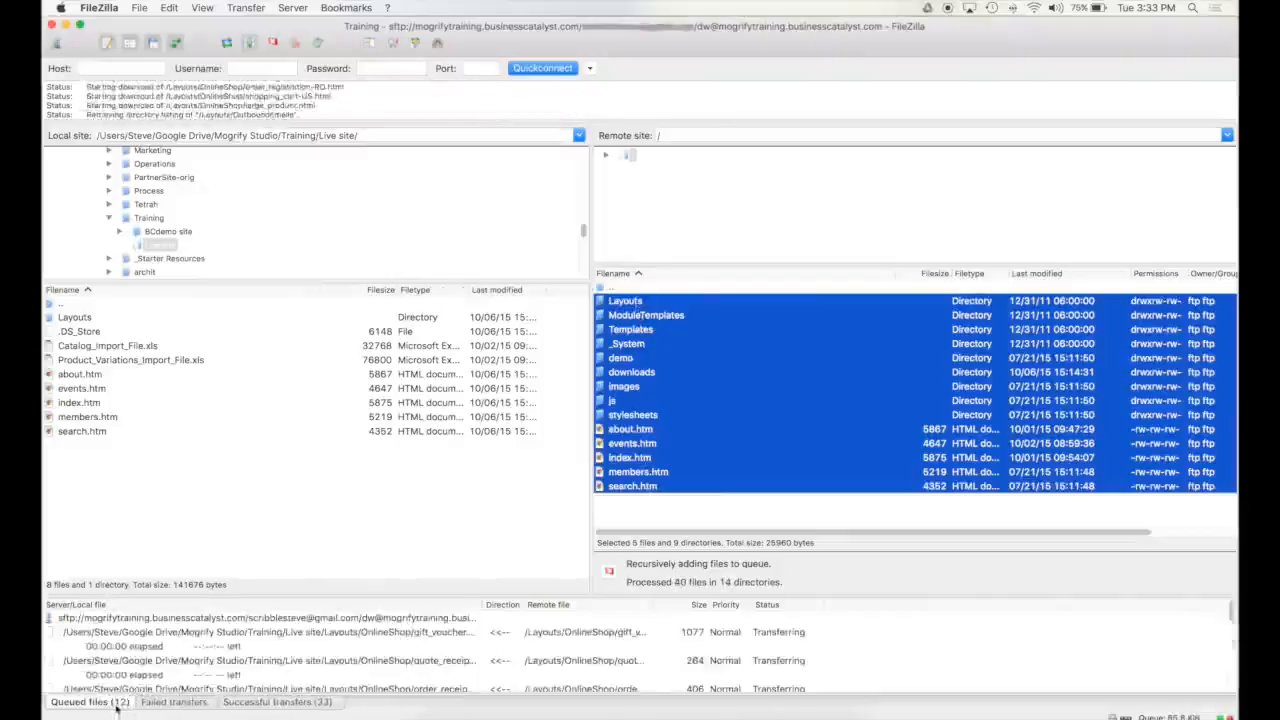
pyautogui.click(363, 595)
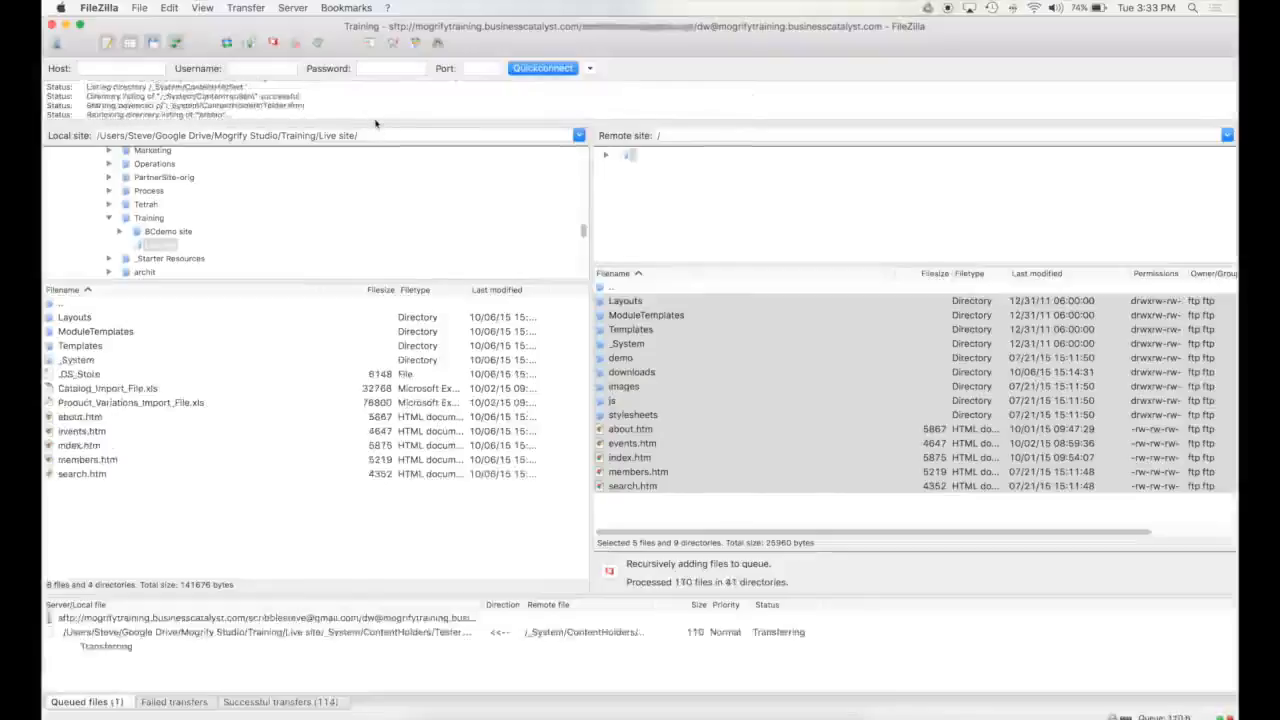
# Step: Enlarge the message log to review the transfer messages, and shrink it back to a few lines
pyautogui.moveTo(373, 120); pyautogui.dragTo(373, 220)
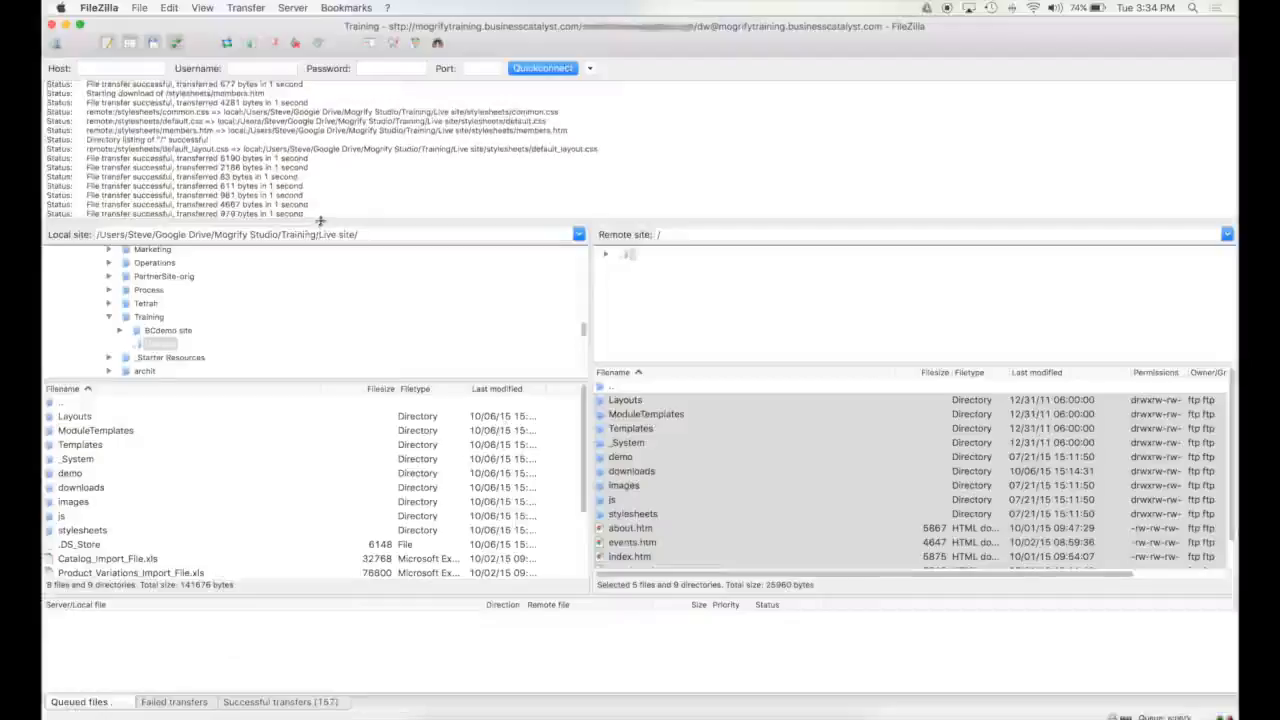
pyautogui.moveTo(320, 220); pyautogui.dragTo(328, 104)
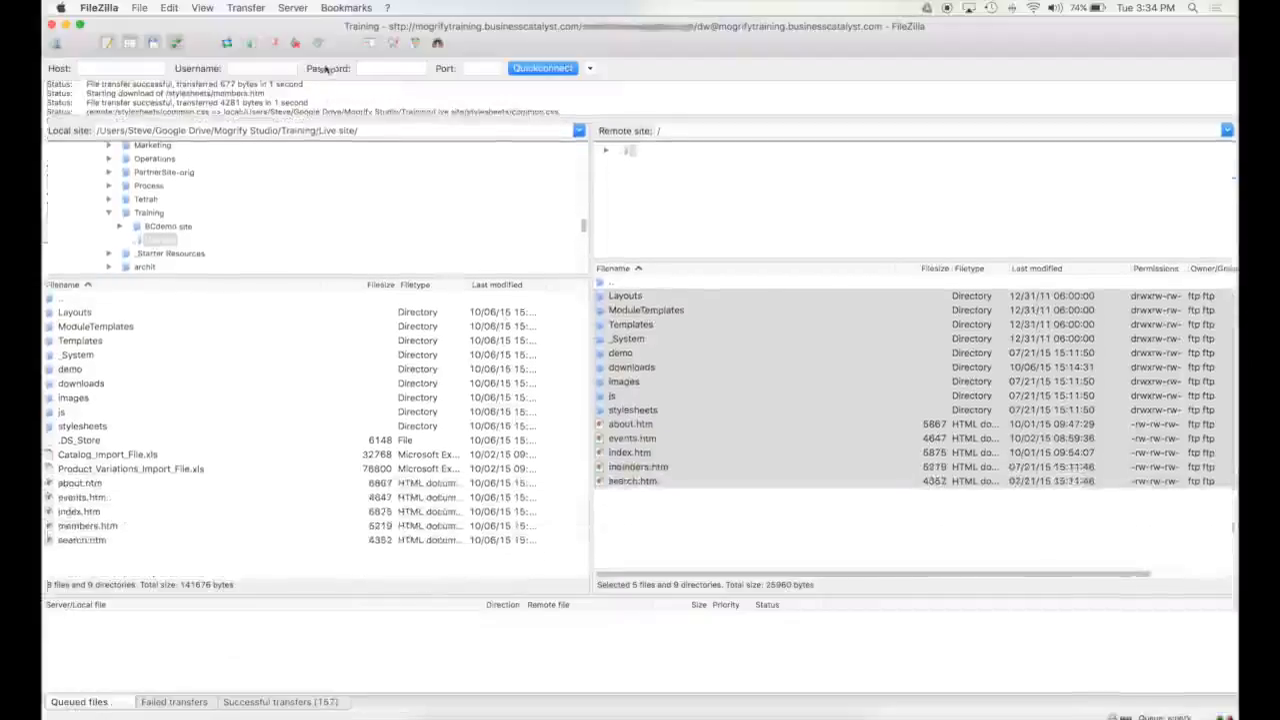
pyautogui.scroll(-2, 162, 93)
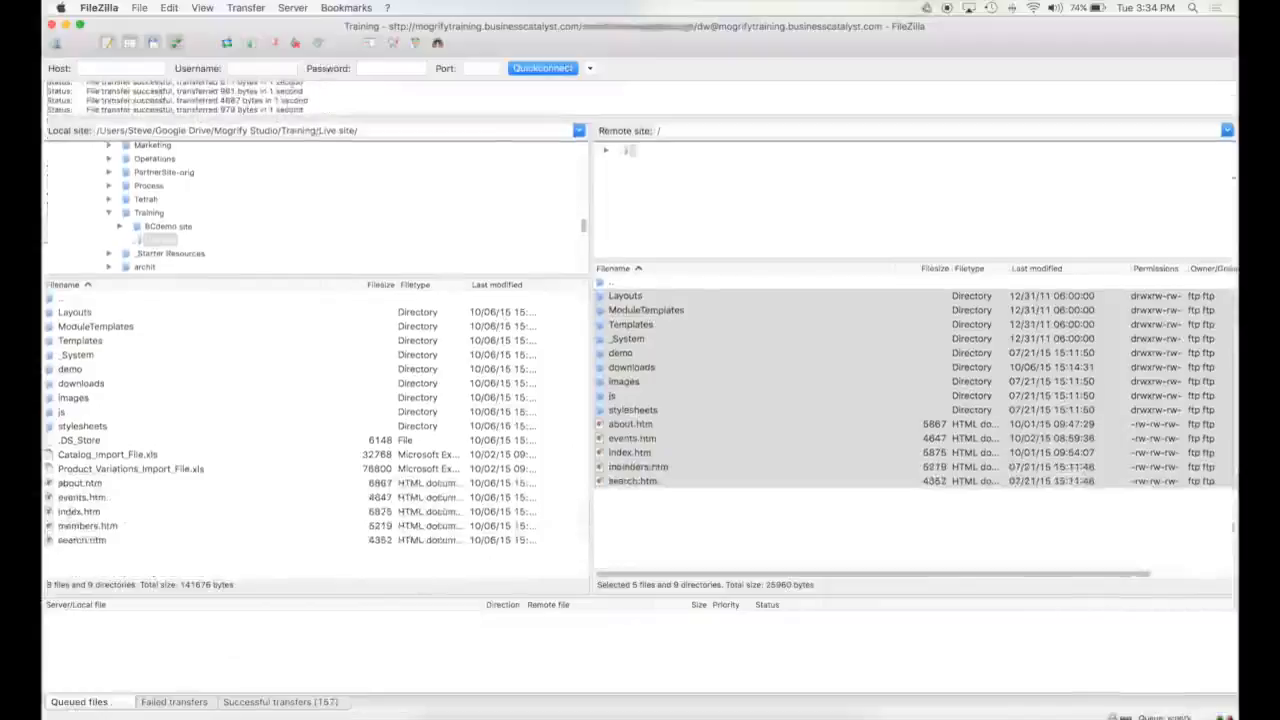
# Step: Hide the message log and the Quickconnect bar
pyautogui.click(202, 8)
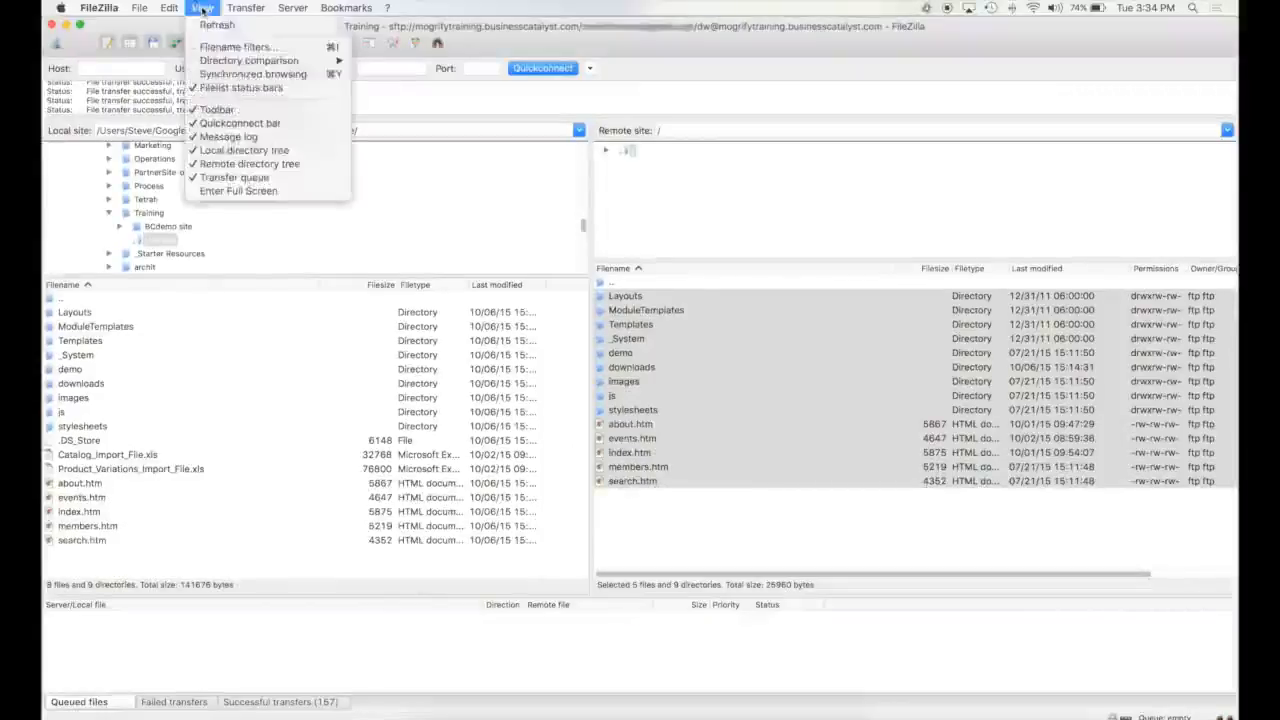
pyautogui.click(298, 137)
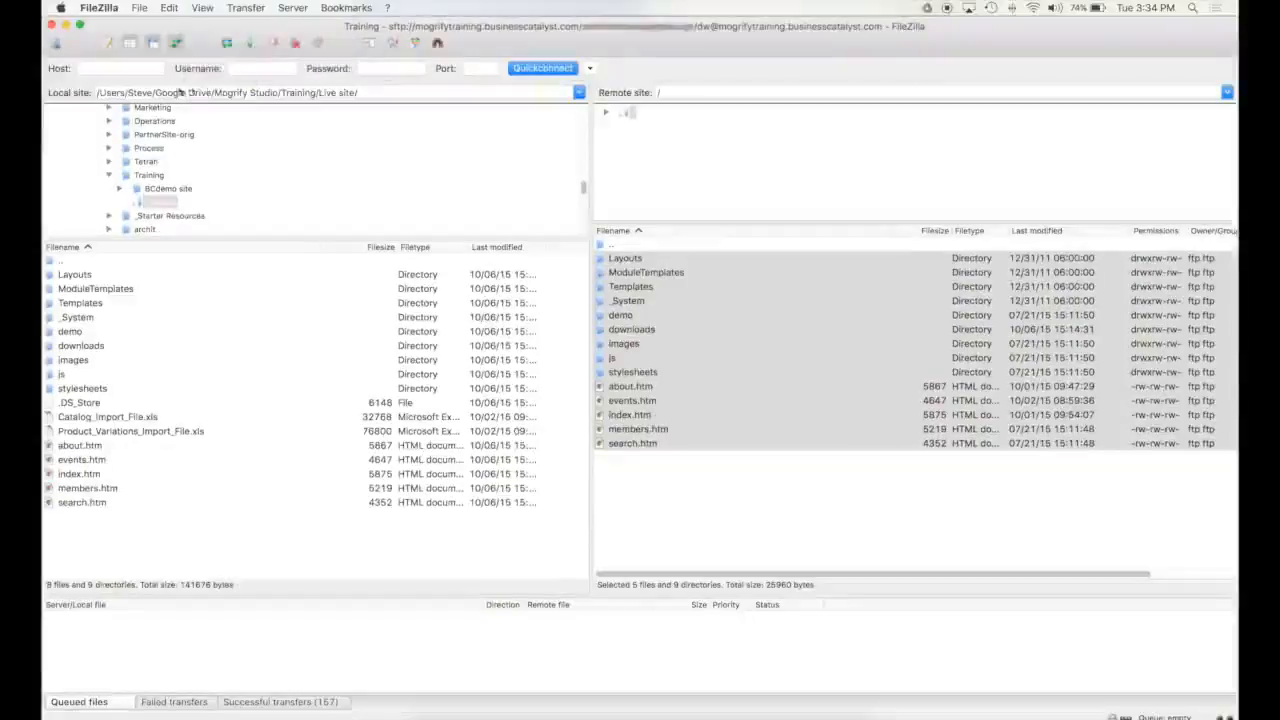
pyautogui.click(203, 7)
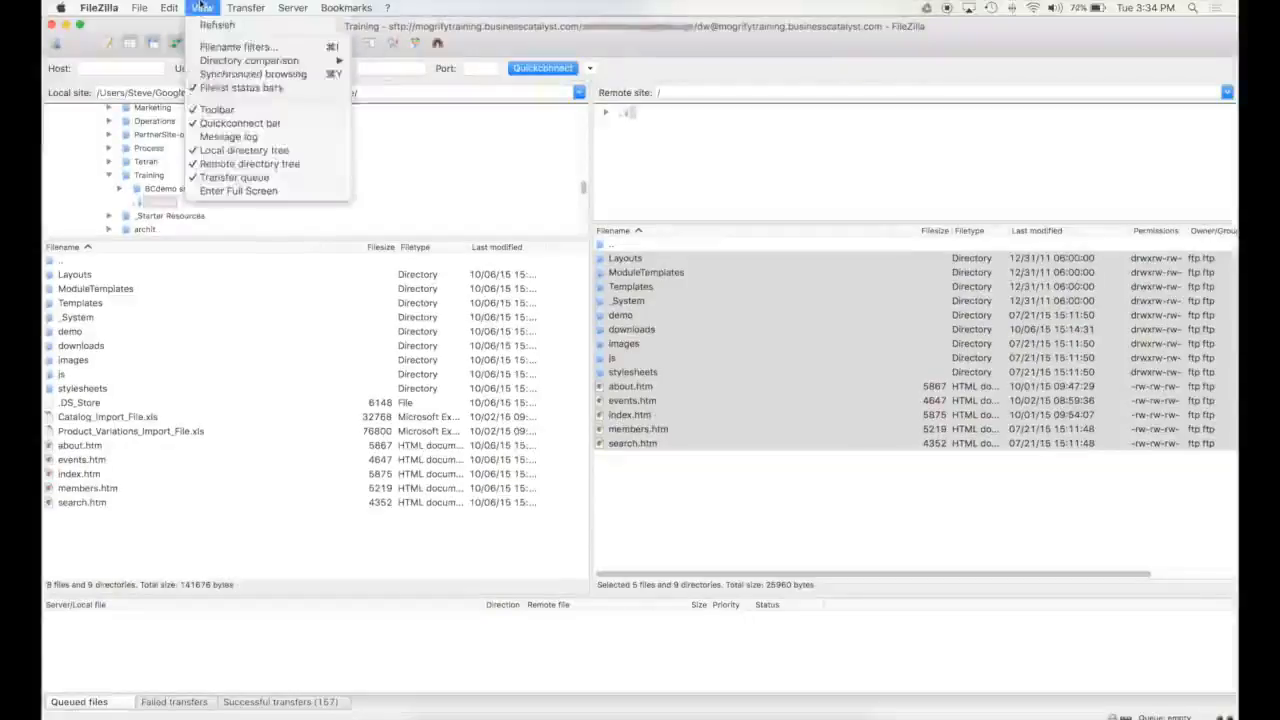
pyautogui.click(273, 124)
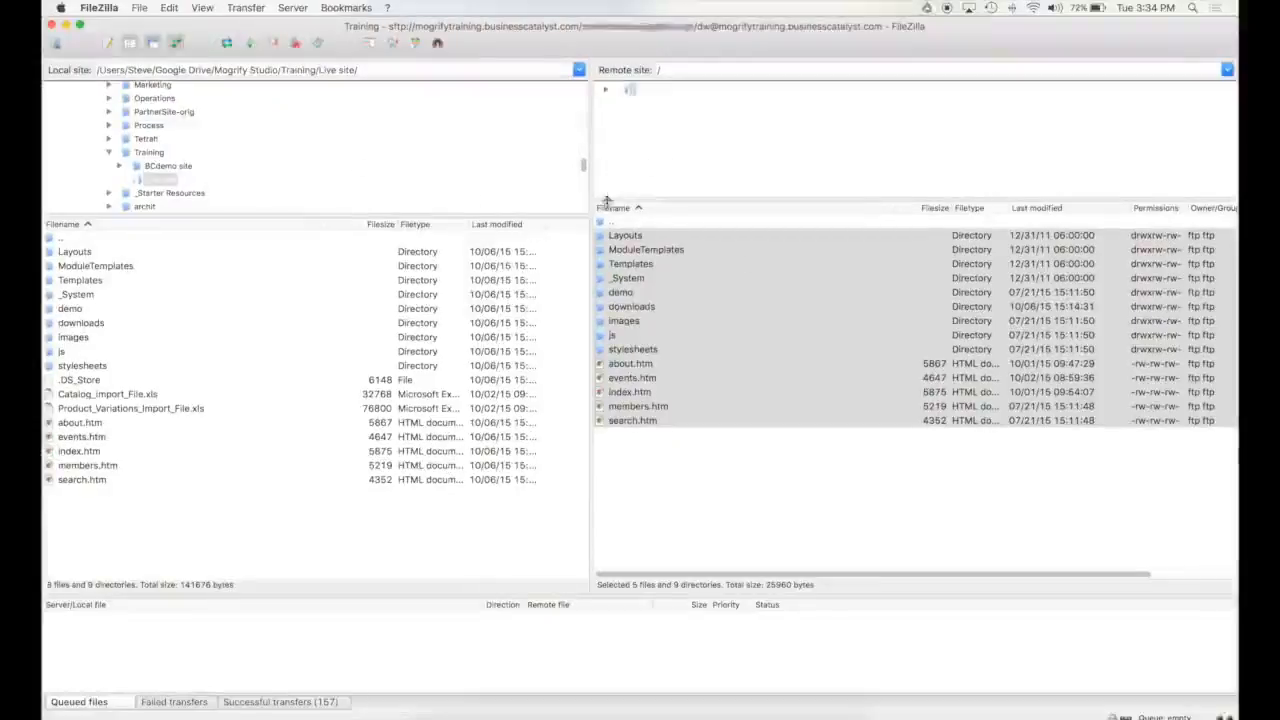
# Step: Make the remote directory tree slightly taller and clear the selection in the remote file list
pyautogui.moveTo(607, 199); pyautogui.dragTo(605, 215)
pyautogui.click(767, 168)
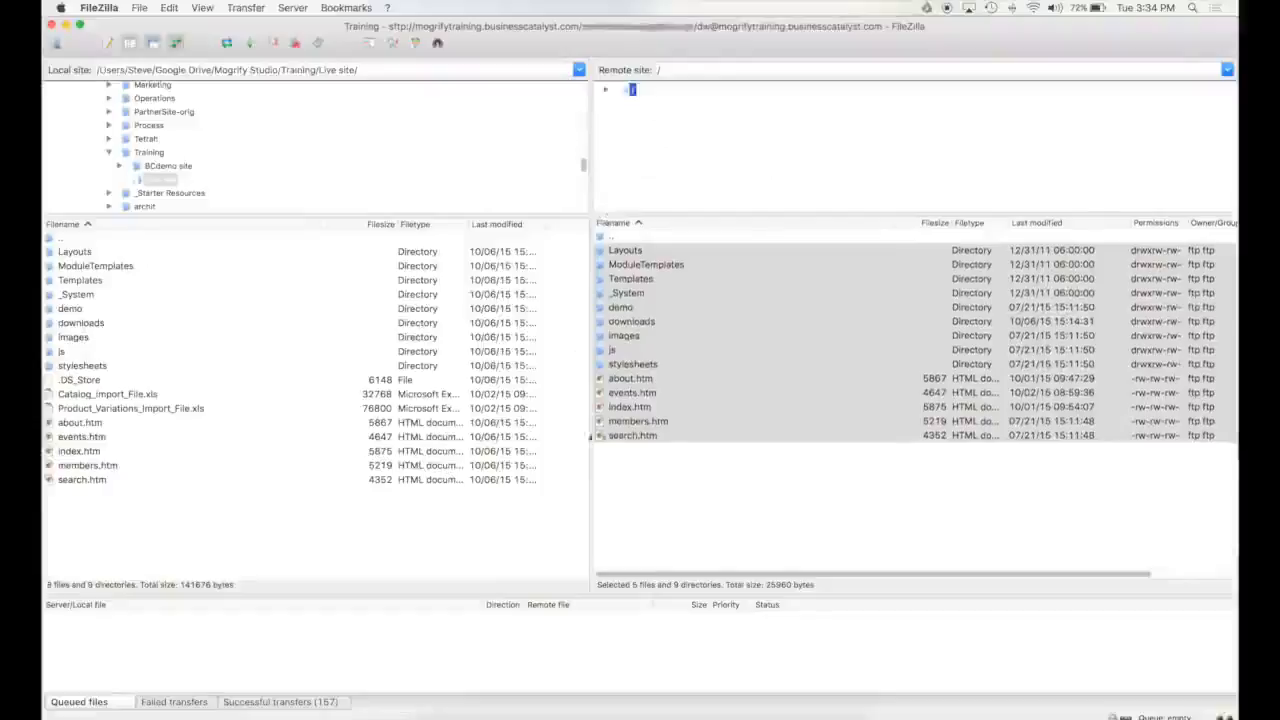
pyautogui.click(592, 452)
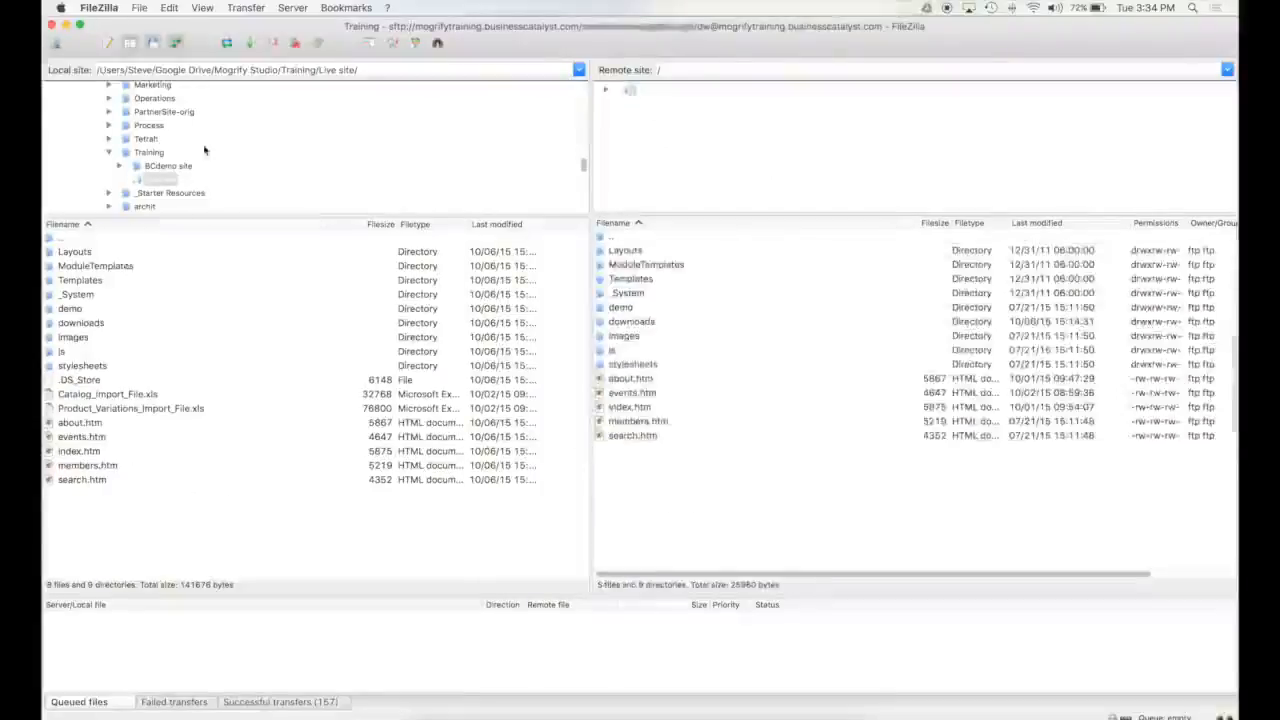
# Step: Select the Live site folder in the local directory tree and make that tree area taller
pyautogui.click(152, 182)
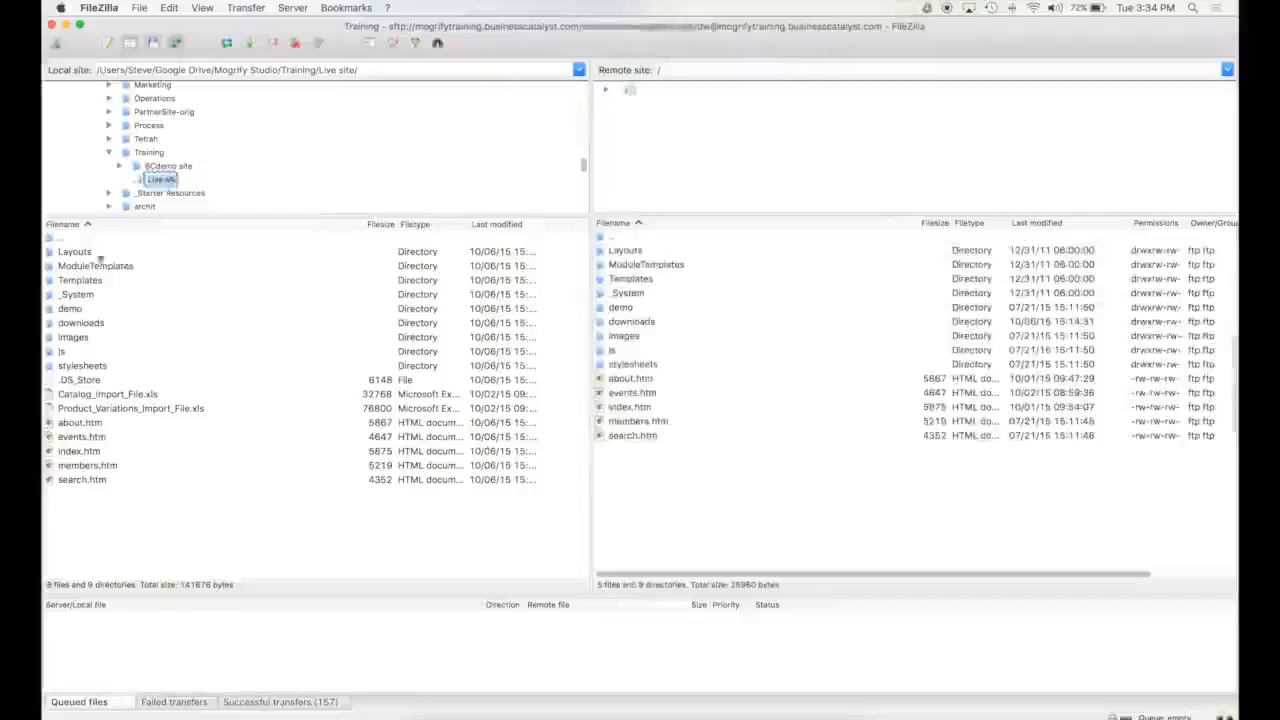
pyautogui.rightClick(108, 530)
pyautogui.click(284, 477)
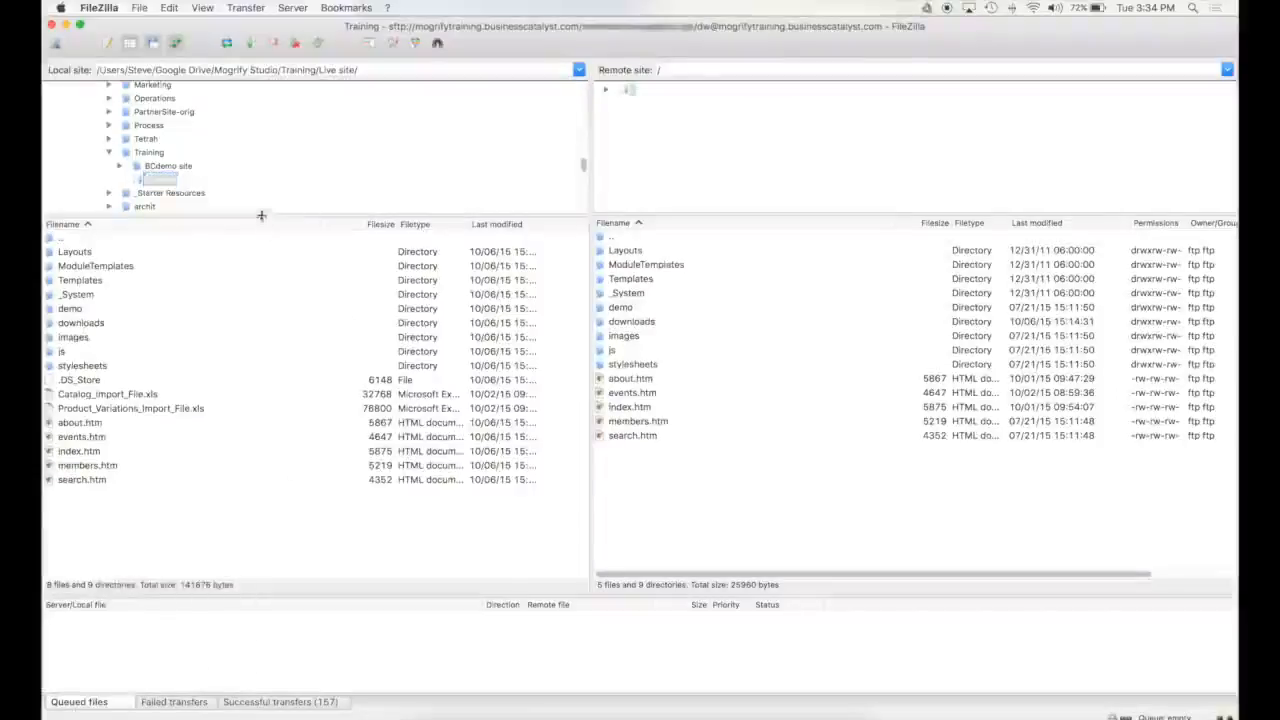
pyautogui.moveTo(262, 216); pyautogui.dragTo(262, 270)
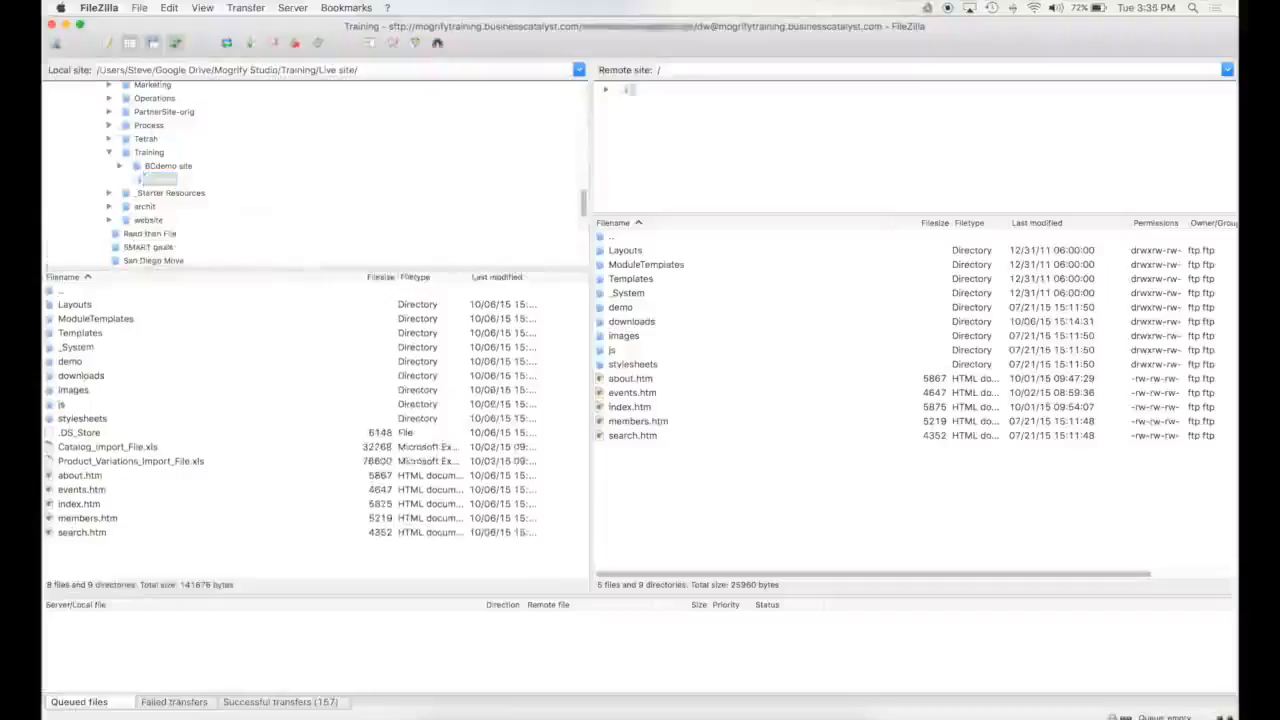
# Step: Expand the root folder in the remote directory tree and make the tree area tall enough for all its subfolders
pyautogui.click(605, 89)
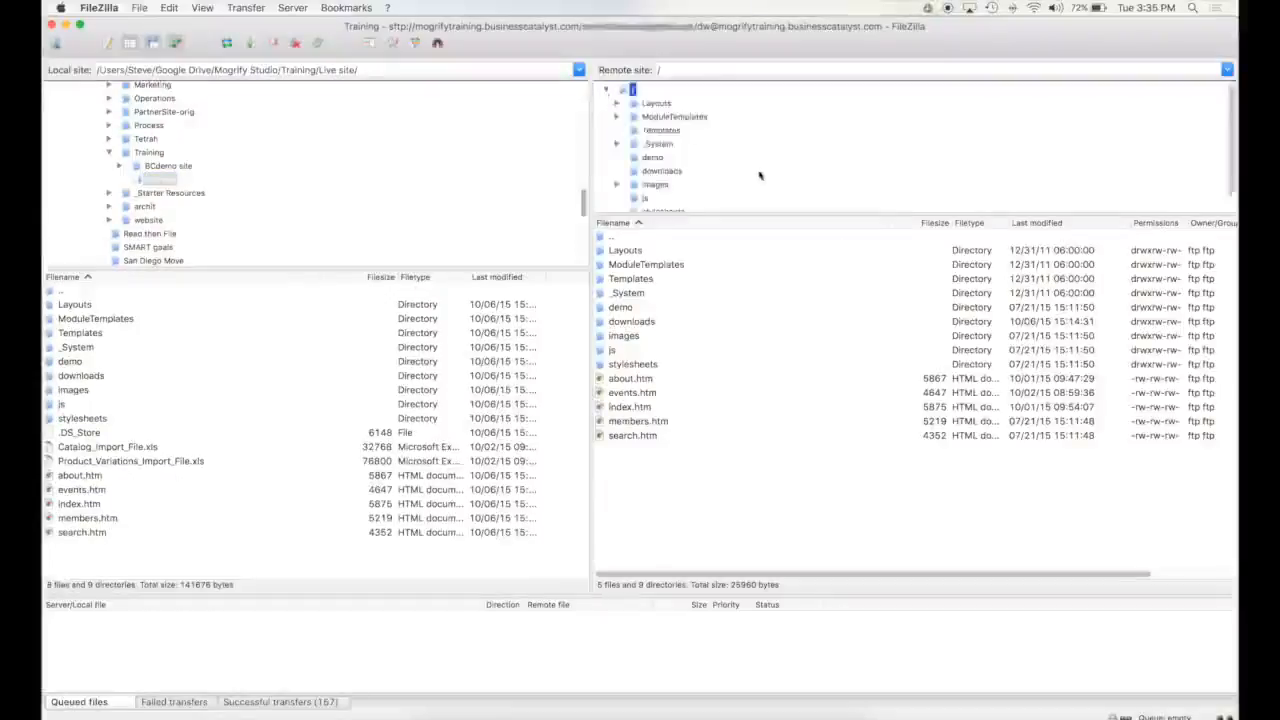
pyautogui.moveTo(720, 212); pyautogui.dragTo(732, 298)
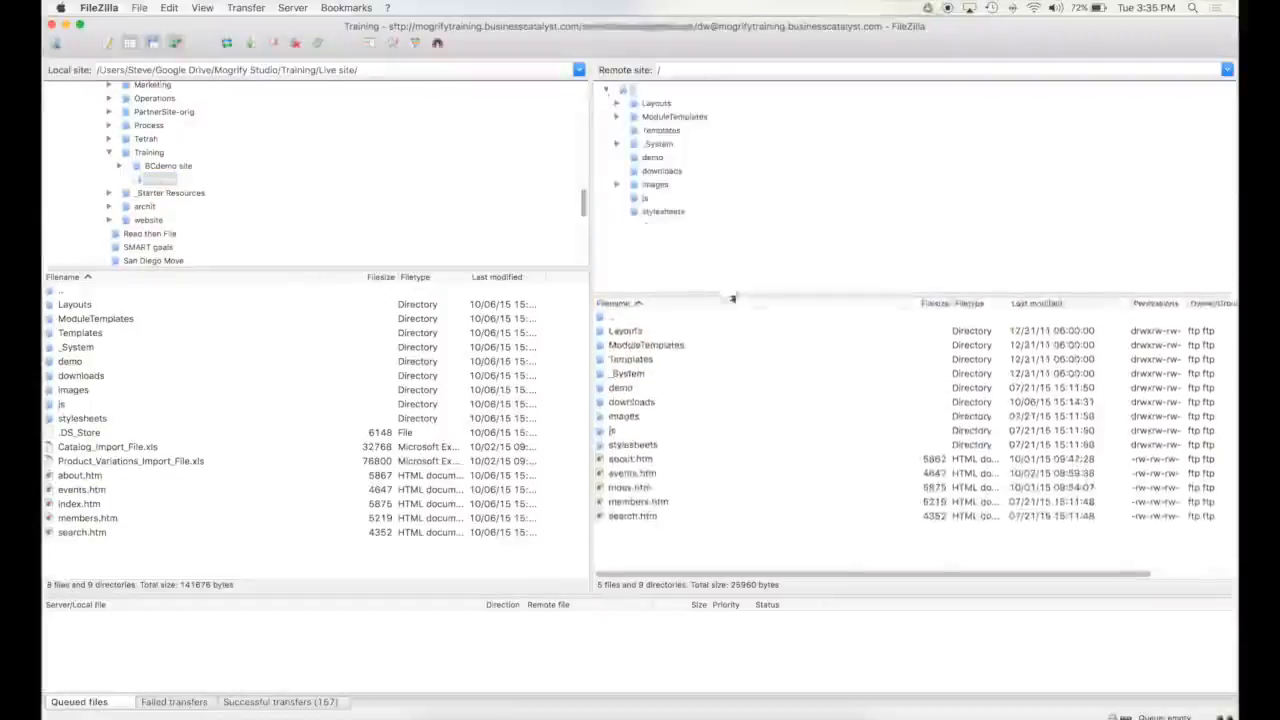
pyautogui.click(664, 70)
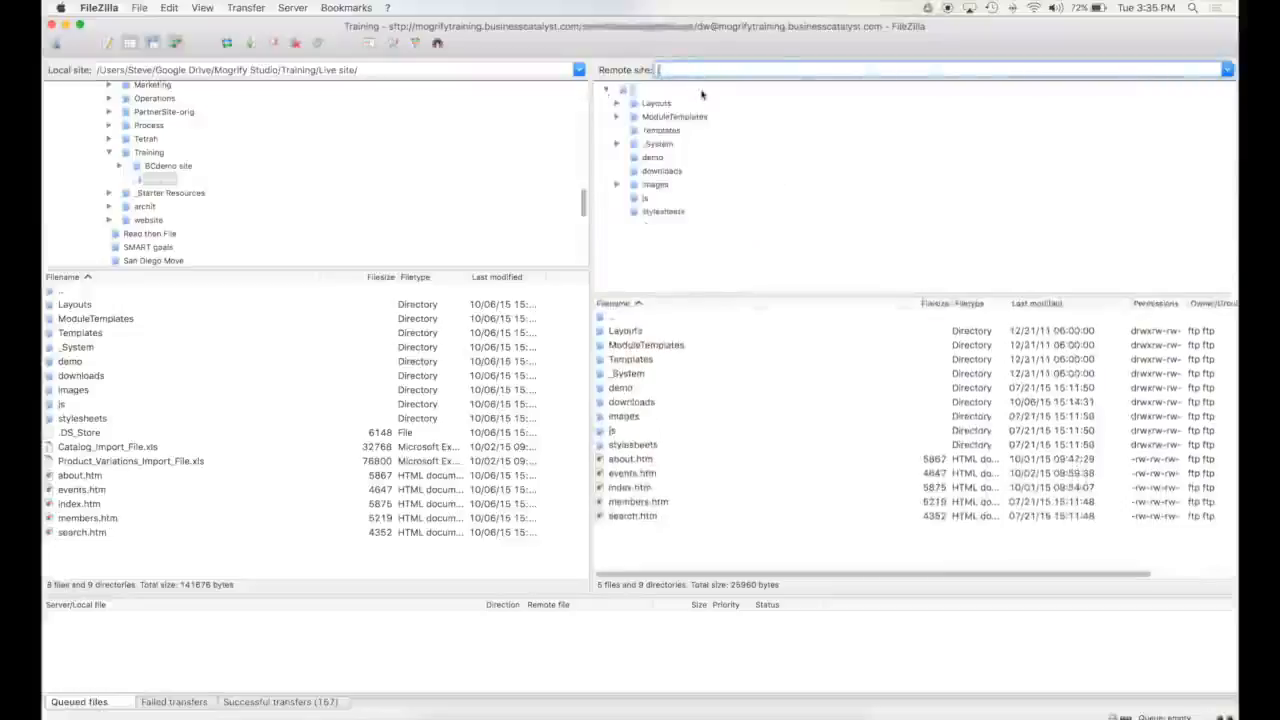
pyautogui.press('Return')
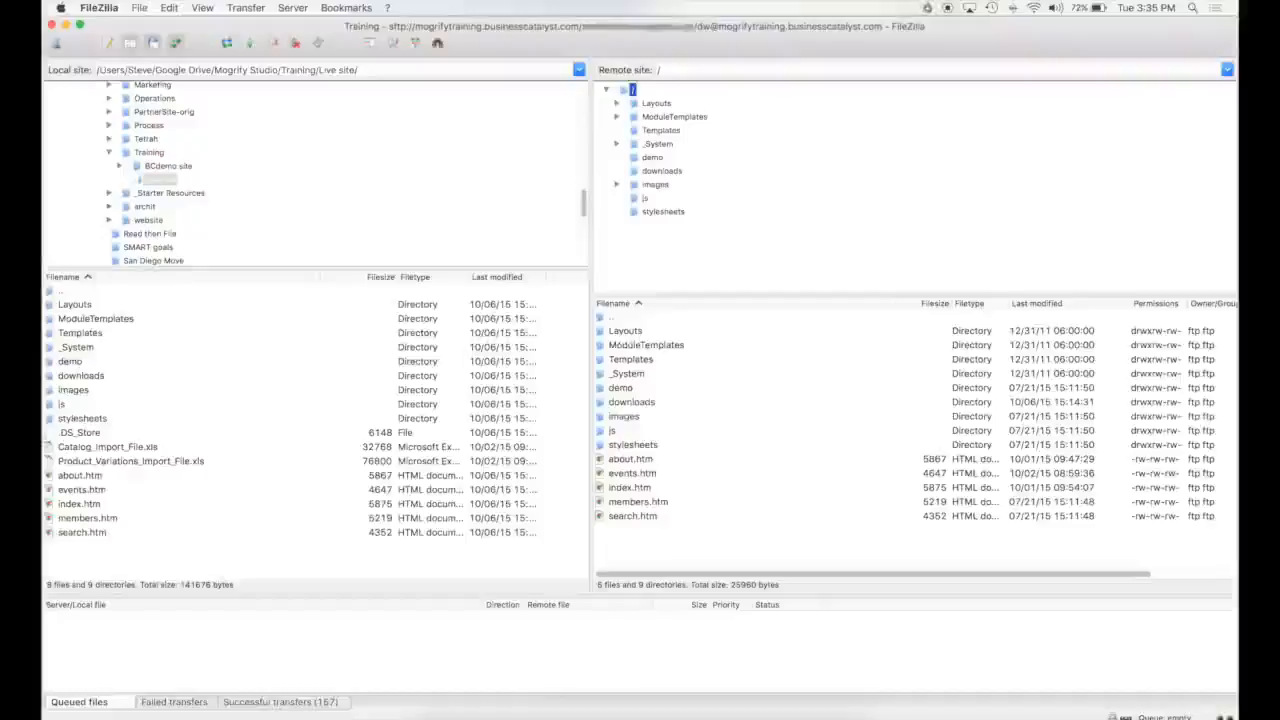
# Step: Expand the remote Layouts and OutboundEmails folders and open OrderStatusChanged to view its files
pyautogui.click(648, 106)
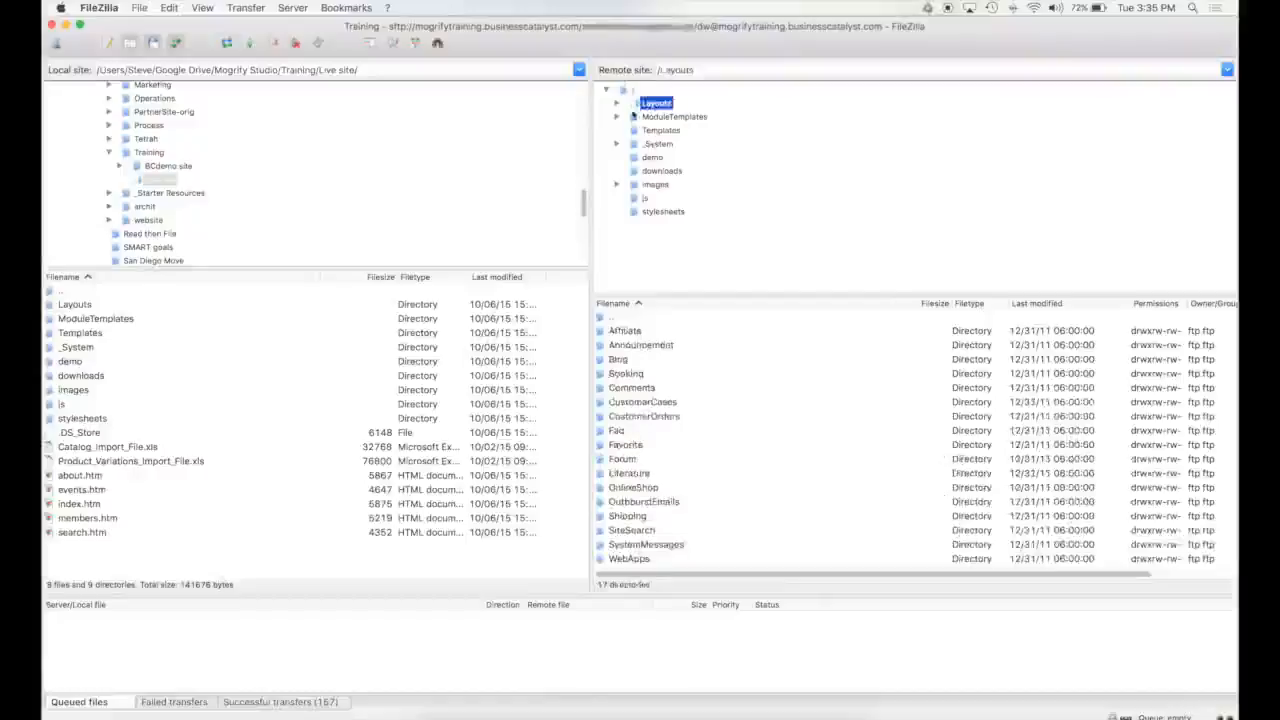
pyautogui.click(617, 104)
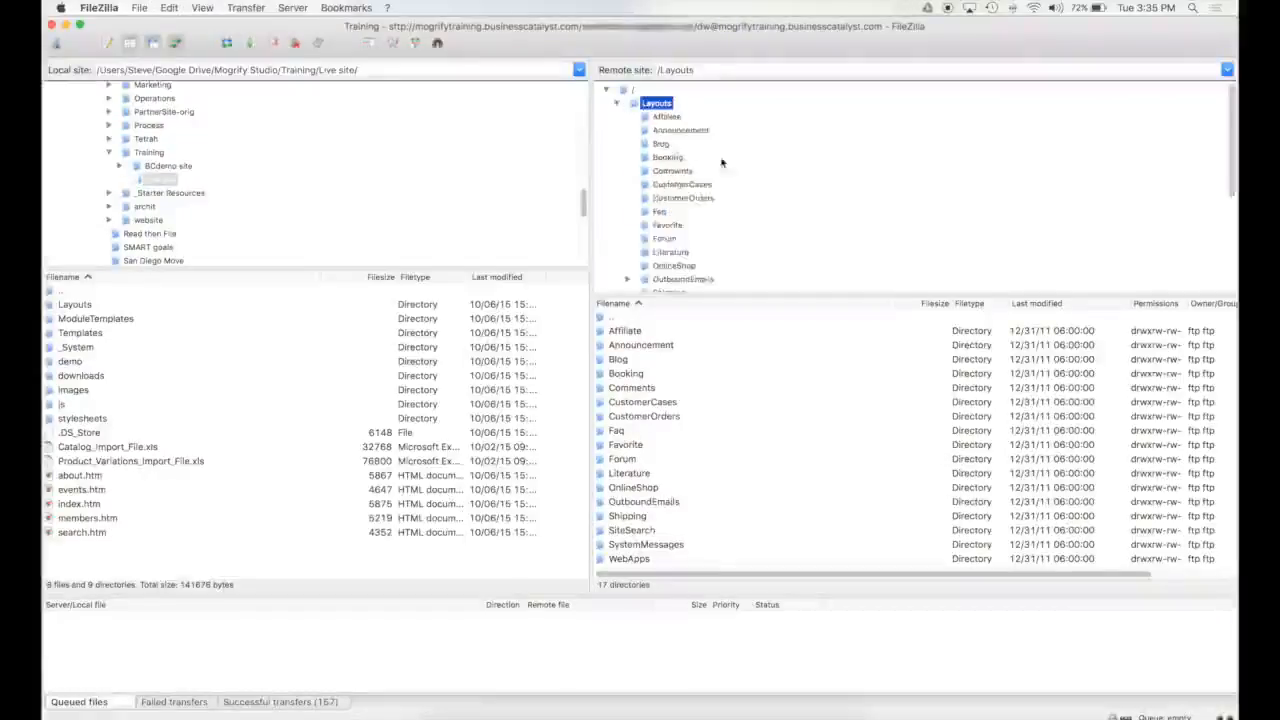
pyautogui.scroll(-3, 680, 226)
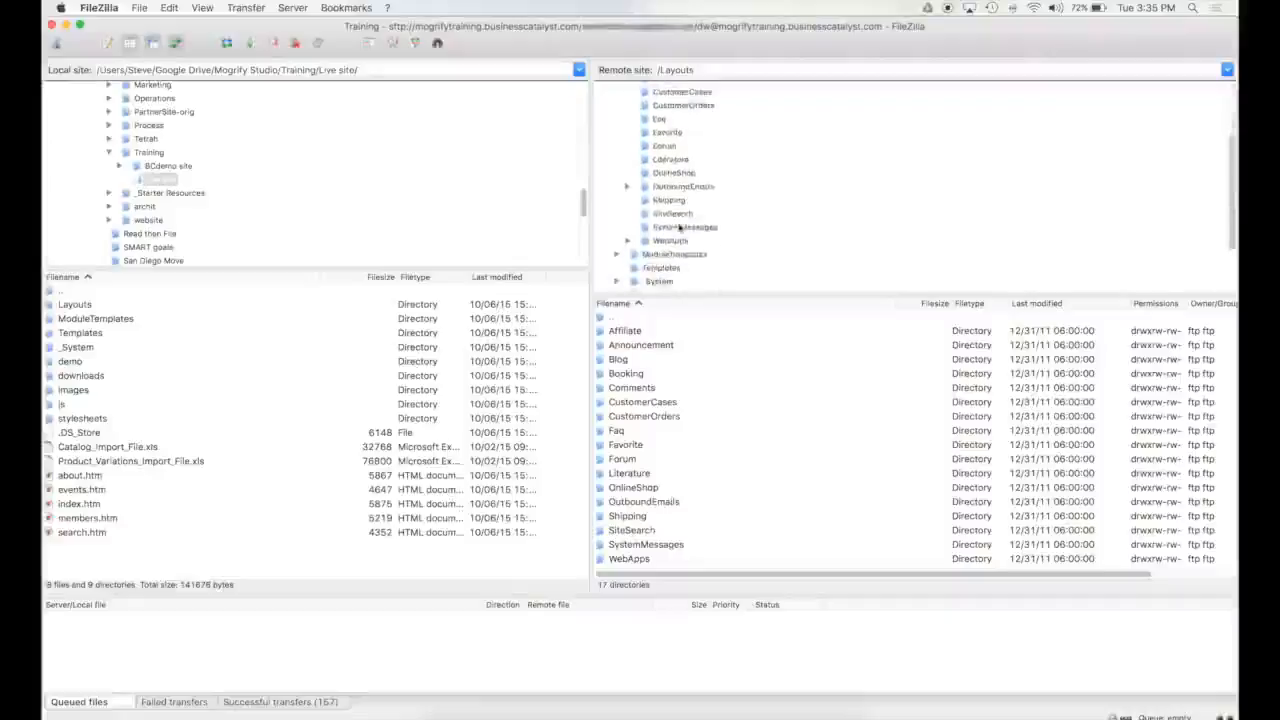
pyautogui.click(627, 186)
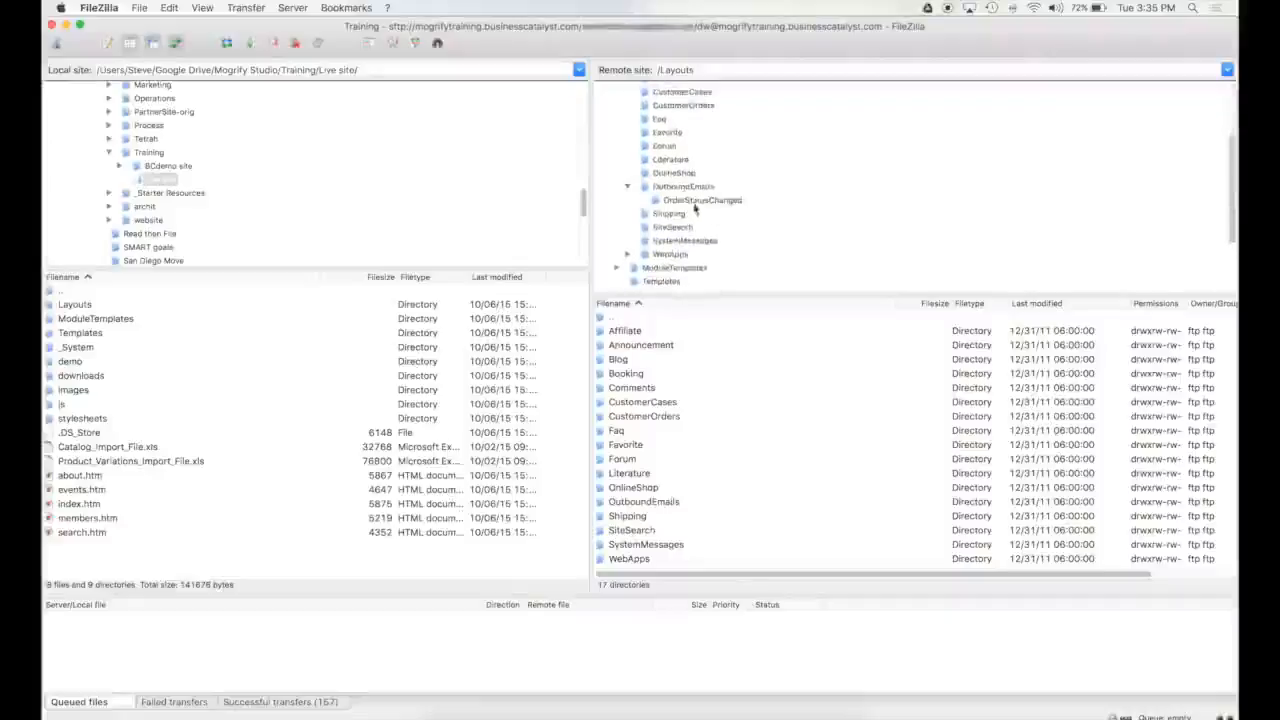
pyautogui.click(697, 200)
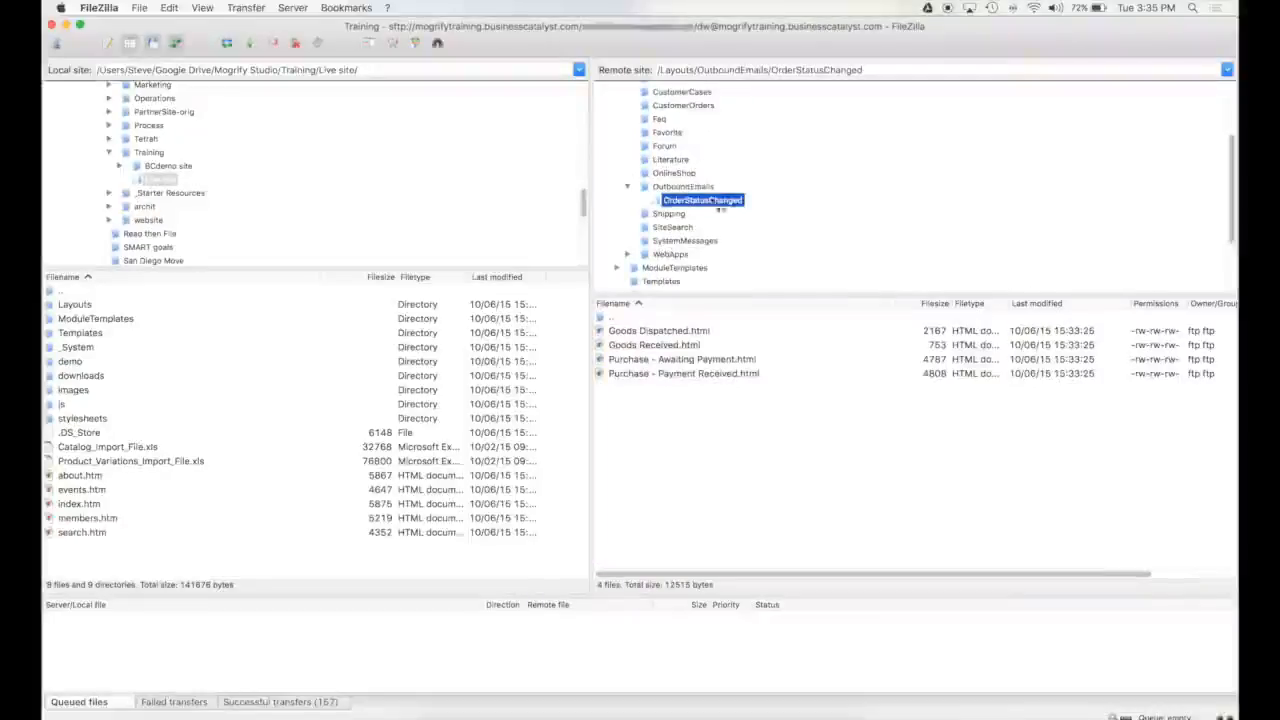
# Step: Go back up to the remote Layouts folder, look inside its CustomerOrders subfolder and return to Layouts
pyautogui.click(605, 318)
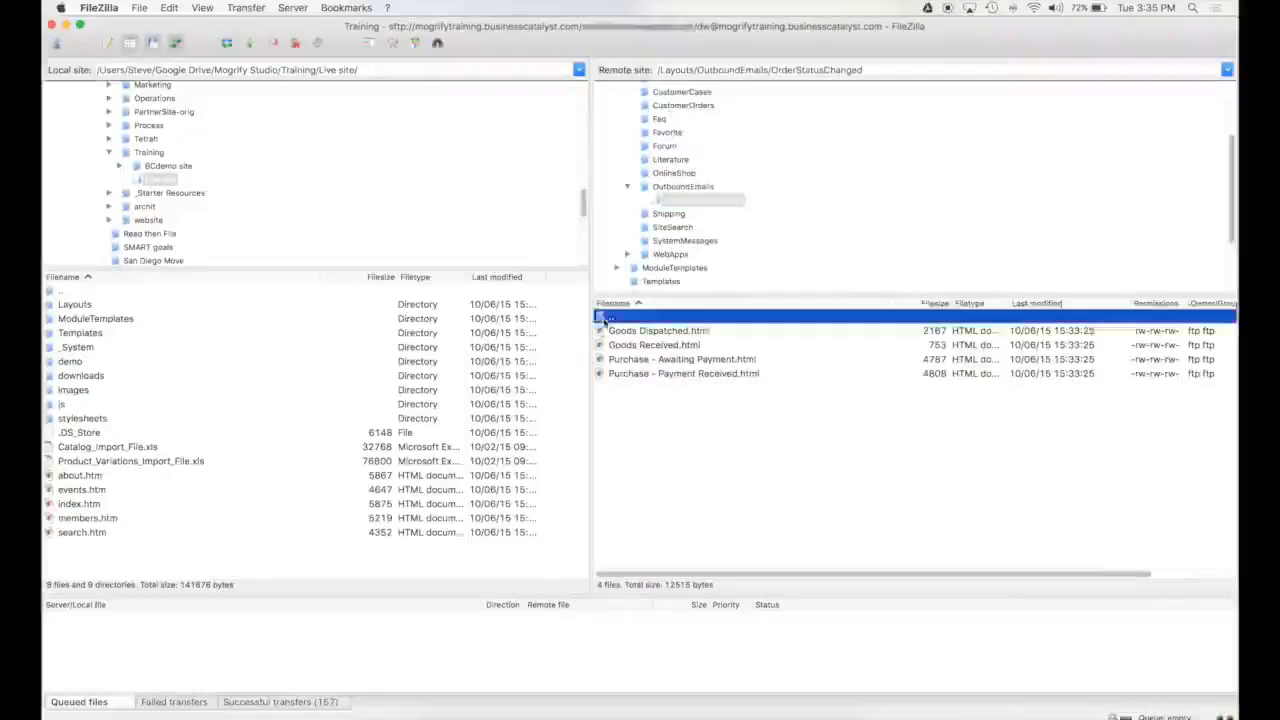
pyautogui.doubleClick(605, 318)
pyautogui.doubleClick(605, 318)
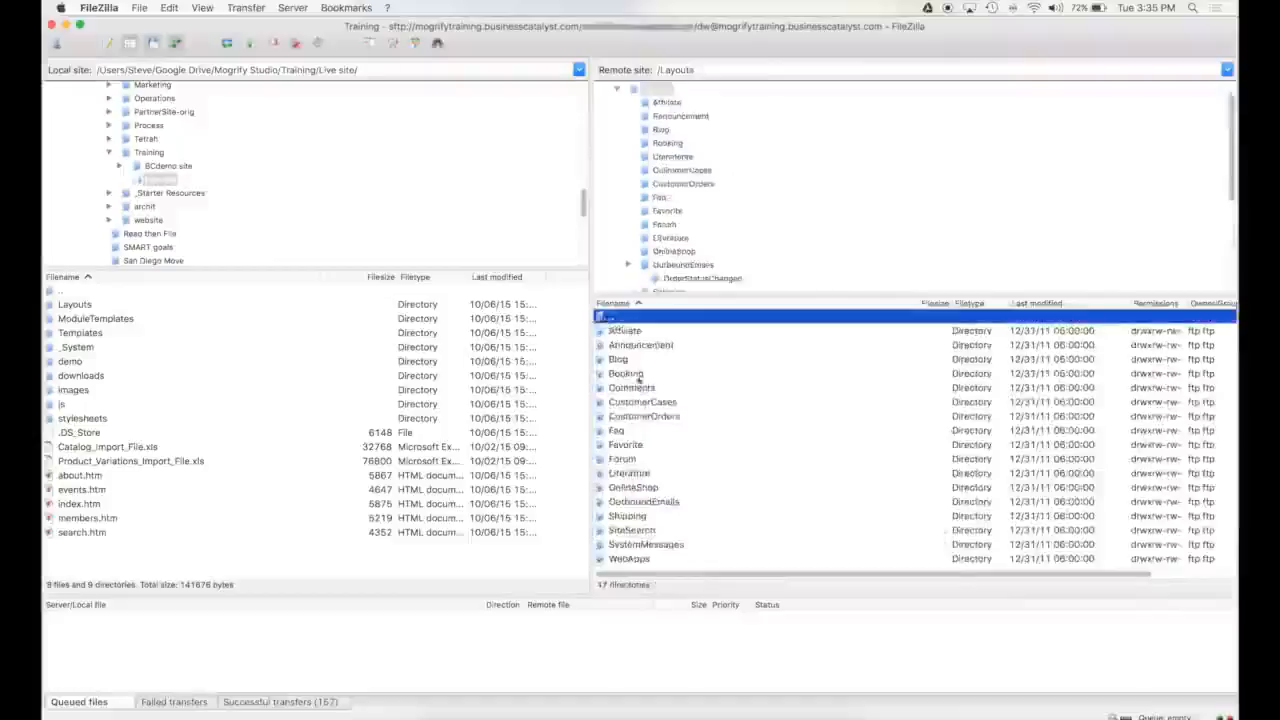
pyautogui.click(636, 416)
pyautogui.doubleClick(636, 416)
pyautogui.doubleClick(603, 318)
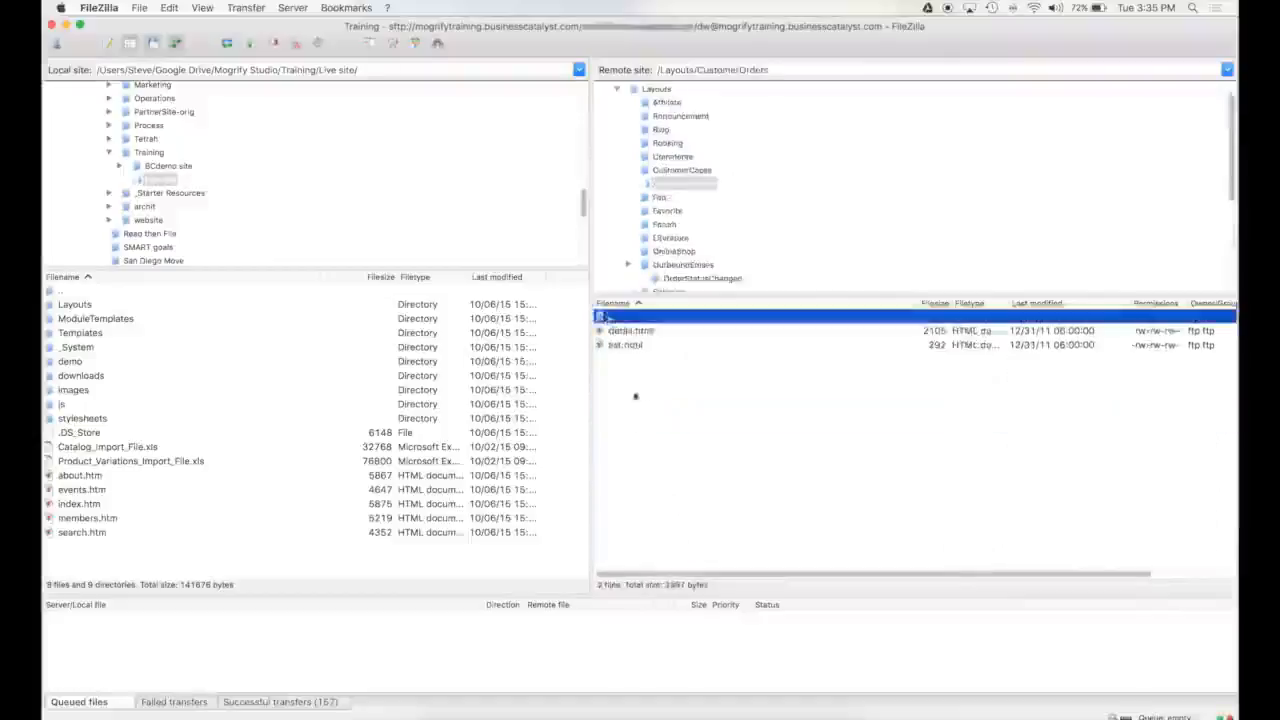
# Step: Make the remote directory tree shorter to match the local one, and select the parent-folder entry in each file list
pyautogui.scroll(-3, 766, 169)
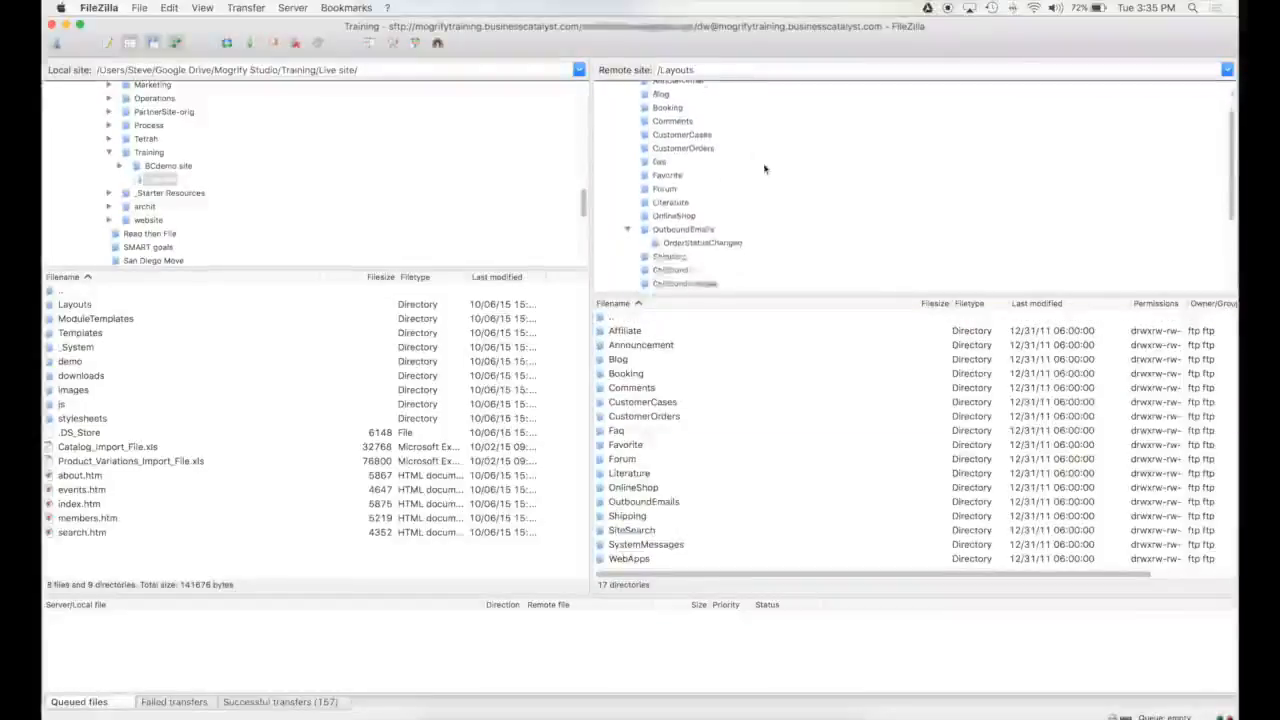
pyautogui.scroll(2, 765, 169)
pyautogui.moveTo(722, 296)
pyautogui.mouseDown()
pyautogui.moveTo(720, 259)
pyautogui.moveTo(720, 271)
pyautogui.mouseUp()
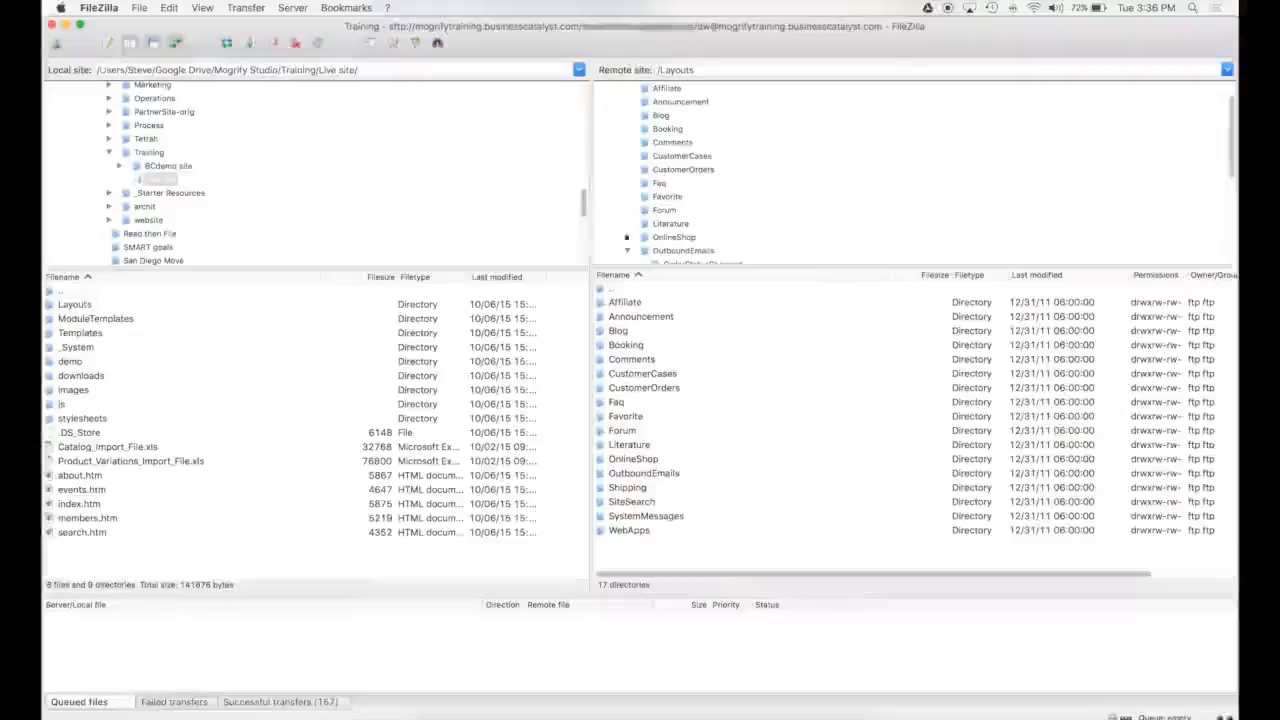
pyautogui.click(601, 288)
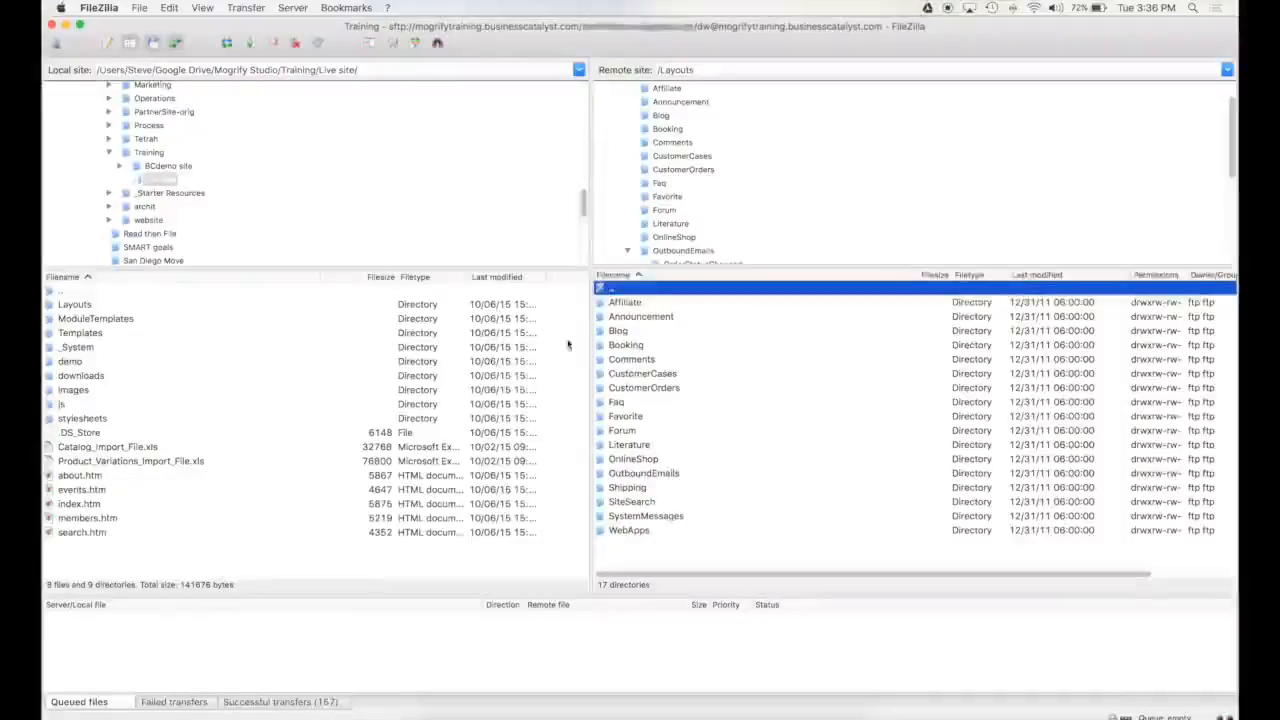
pyautogui.click(60, 292)
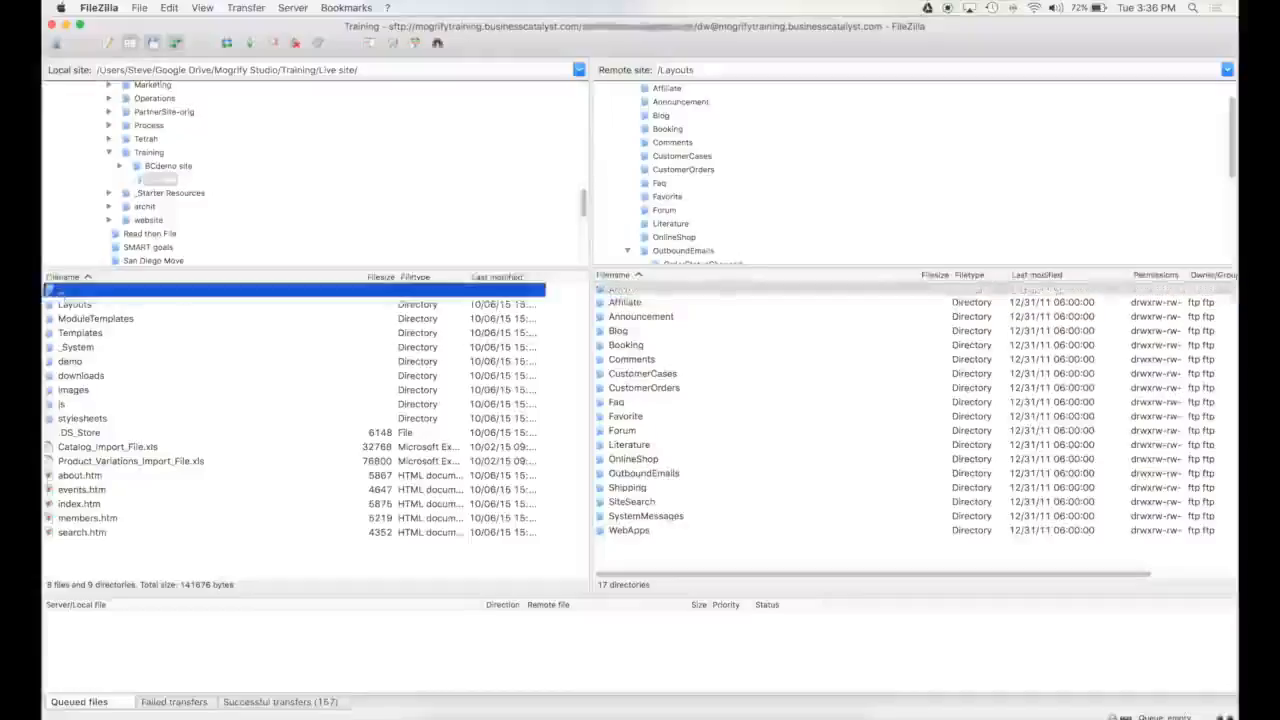
# Step: Go up to the remote root folder, open OrderStatusChanged from the remote tree and highlight its full path
pyautogui.click(642, 294)
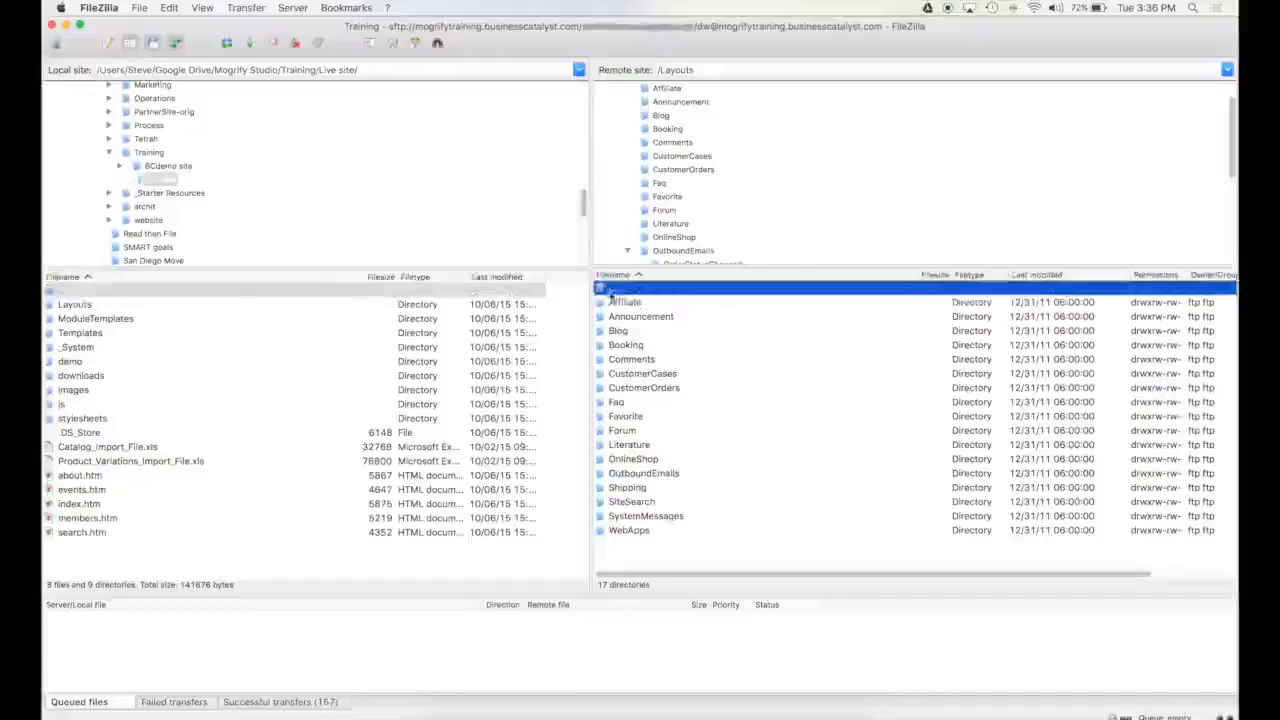
pyautogui.doubleClick(603, 290)
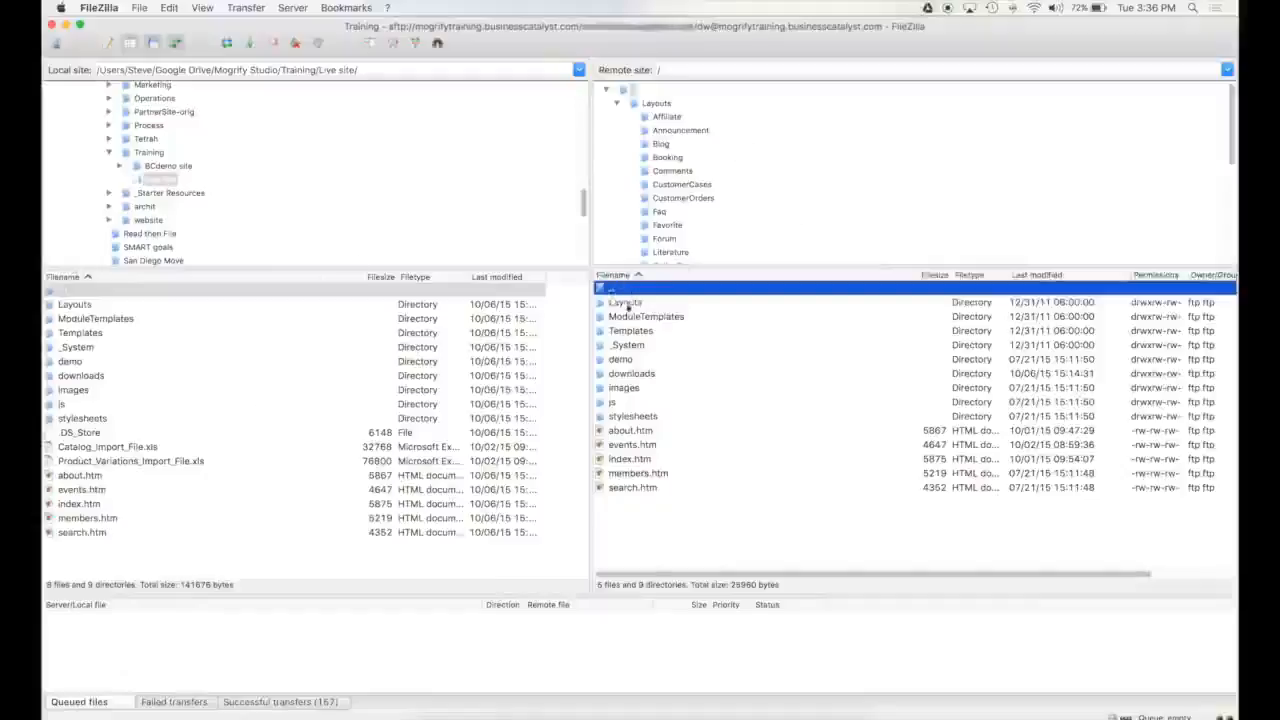
pyautogui.scroll(-4, 695, 200)
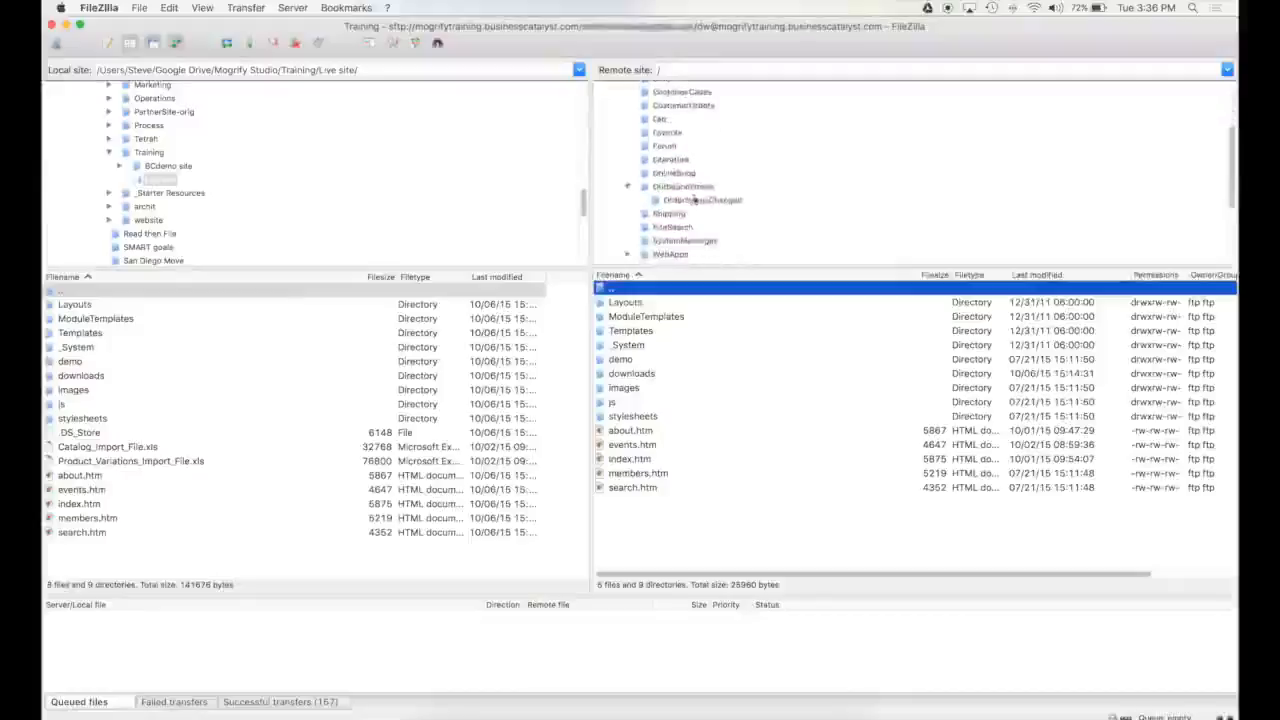
pyautogui.click(695, 200)
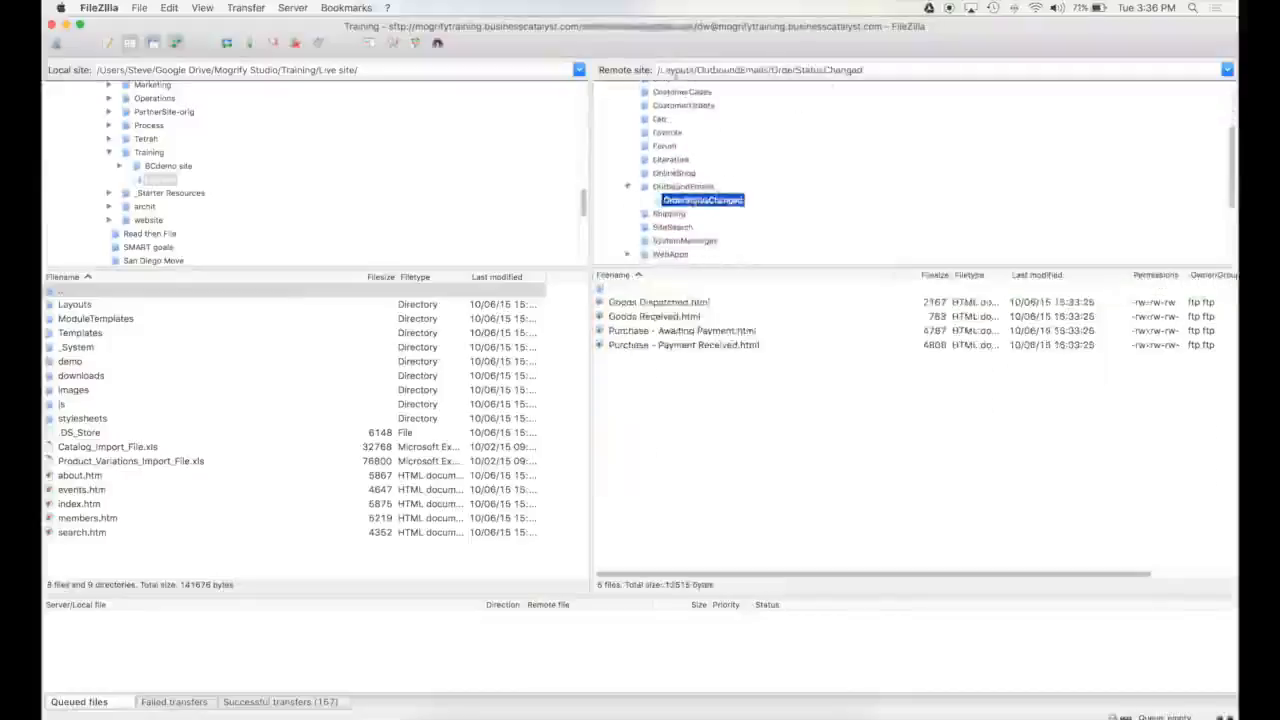
pyautogui.moveTo(659, 70); pyautogui.dragTo(928, 70)
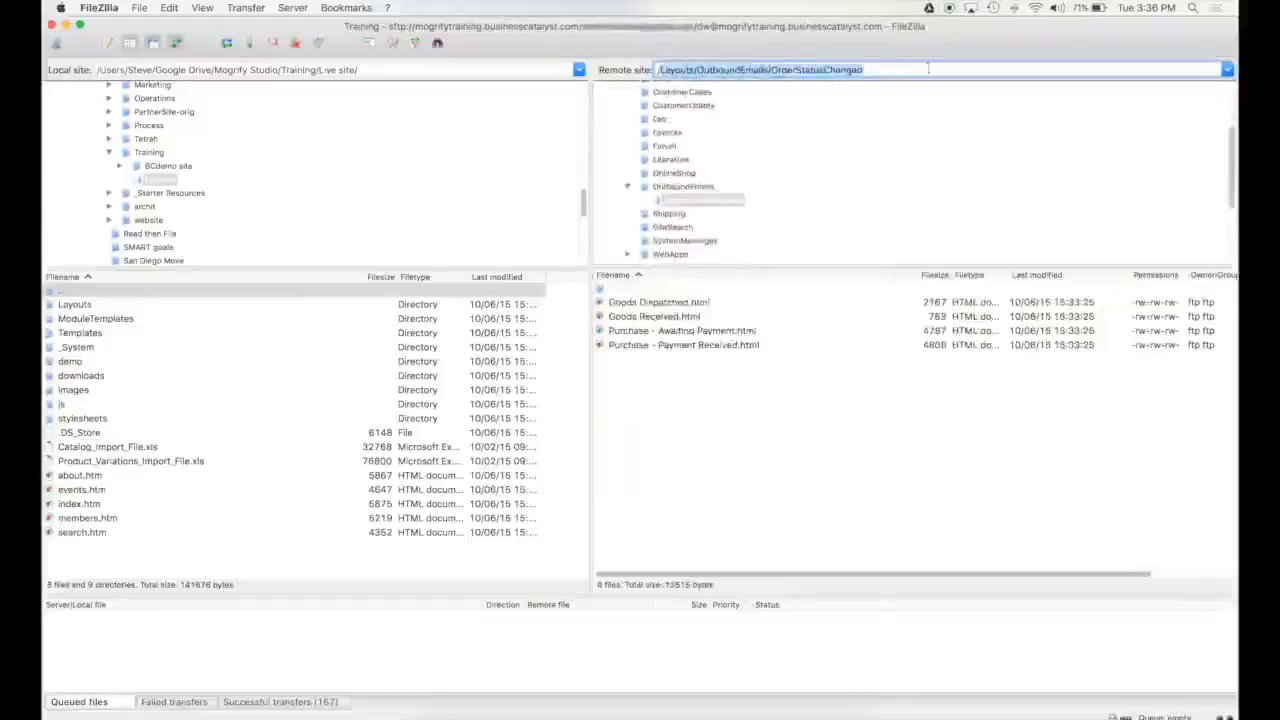
pyautogui.click(928, 70)
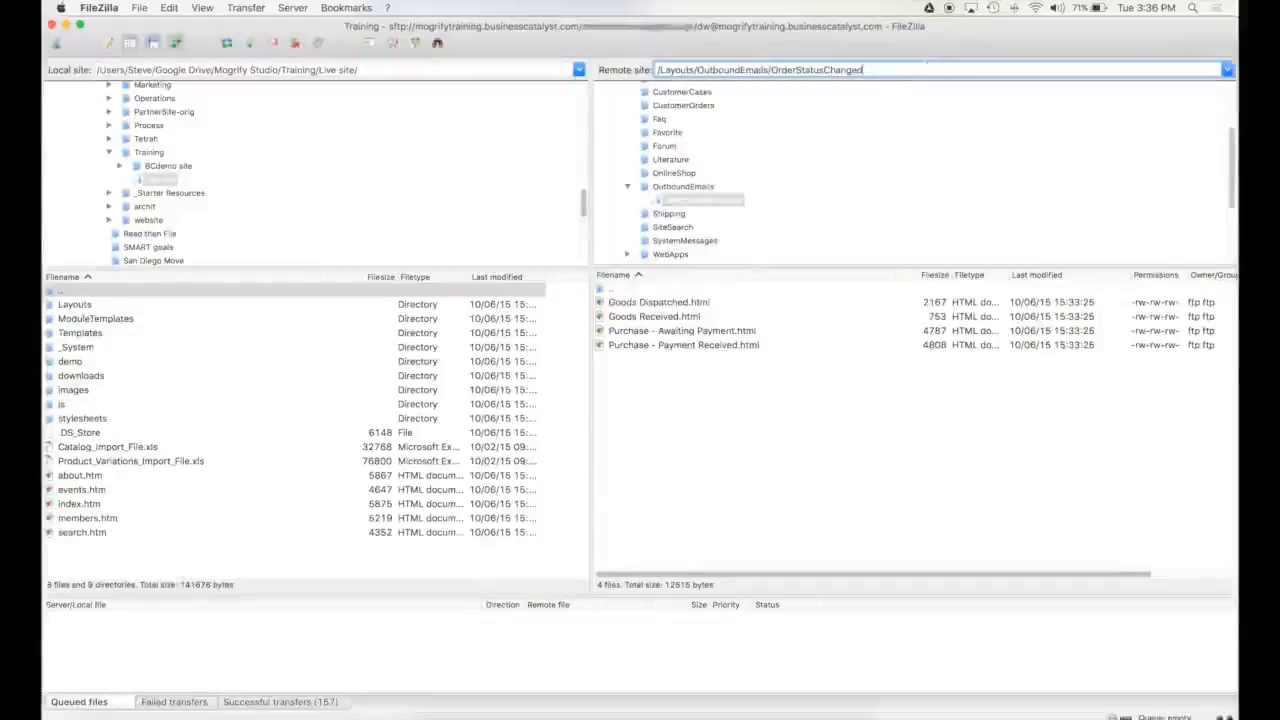
# Step: Go back from OrderStatusChanged to the remote root folder one parent level at a time
pyautogui.doubleClick(601, 289)
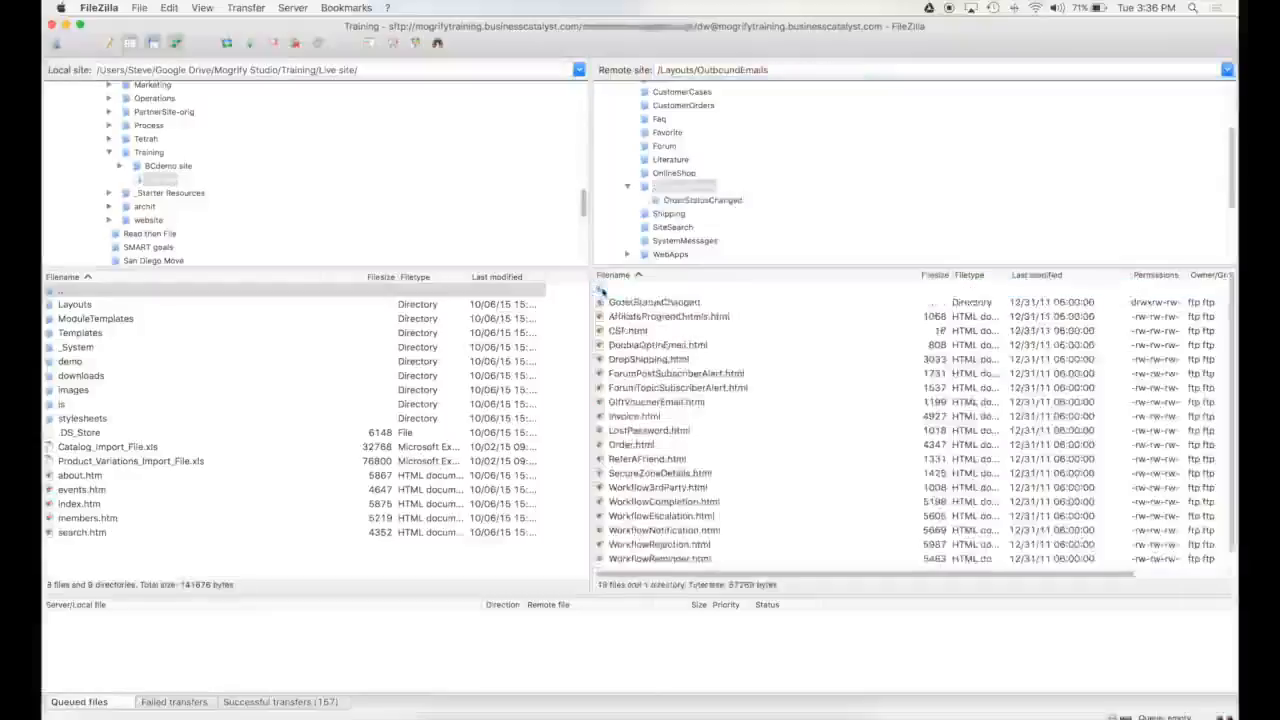
pyautogui.doubleClick(601, 289)
pyautogui.click(601, 289)
pyautogui.doubleClick(601, 289)
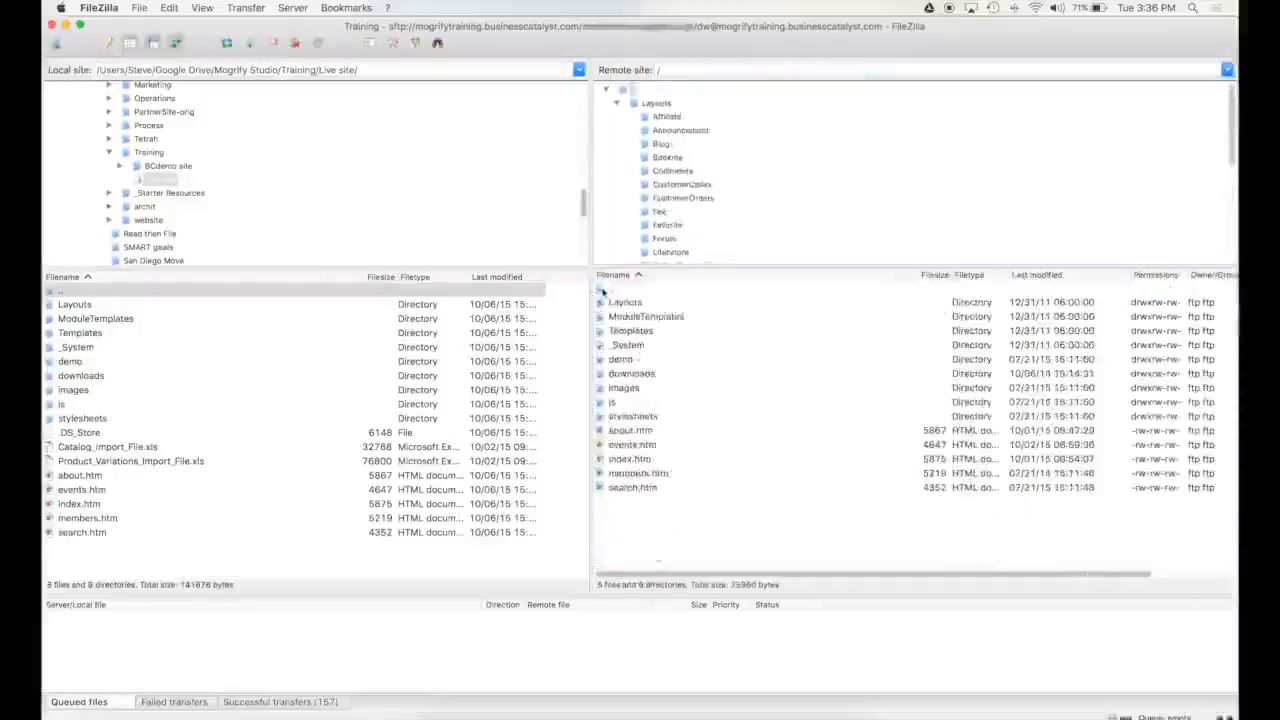
# Step: Reopen OrderStatusChanged from the remote tree and jump straight back to the root folder through the tree
pyautogui.scroll(-2, 678, 233)
pyautogui.click(692, 128)
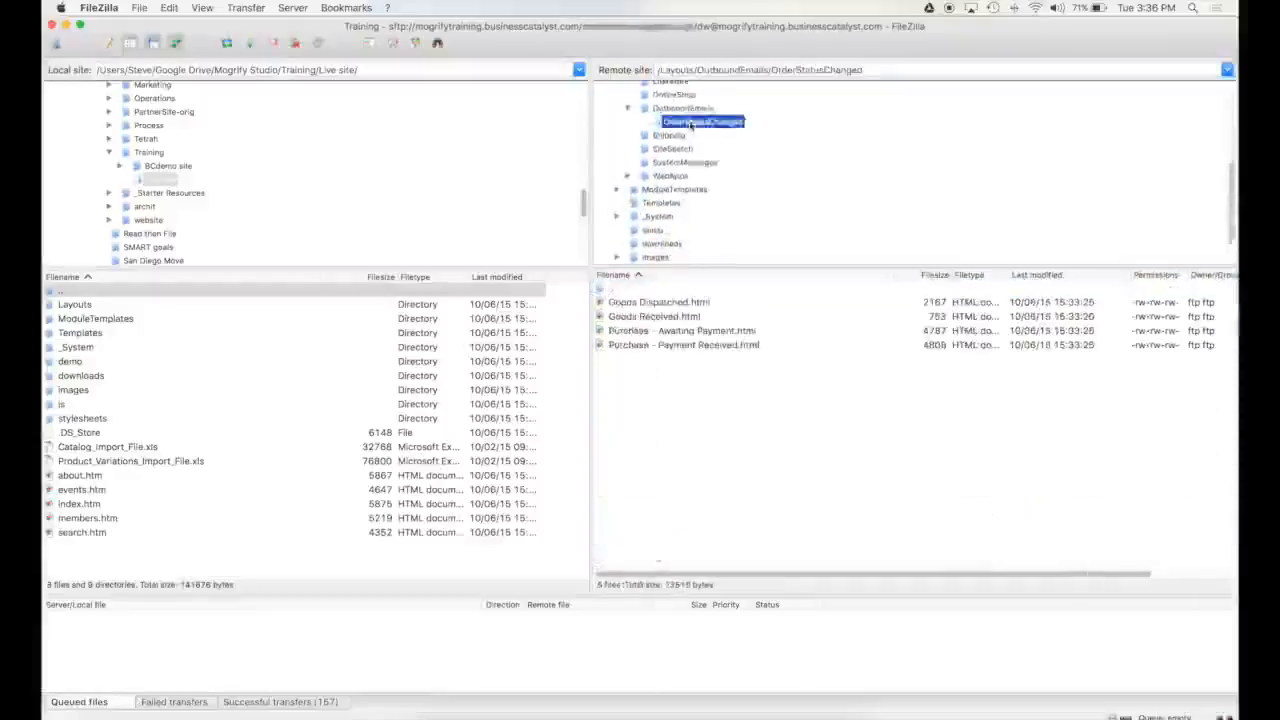
pyautogui.scroll(3, 760, 198)
pyautogui.click(630, 91)
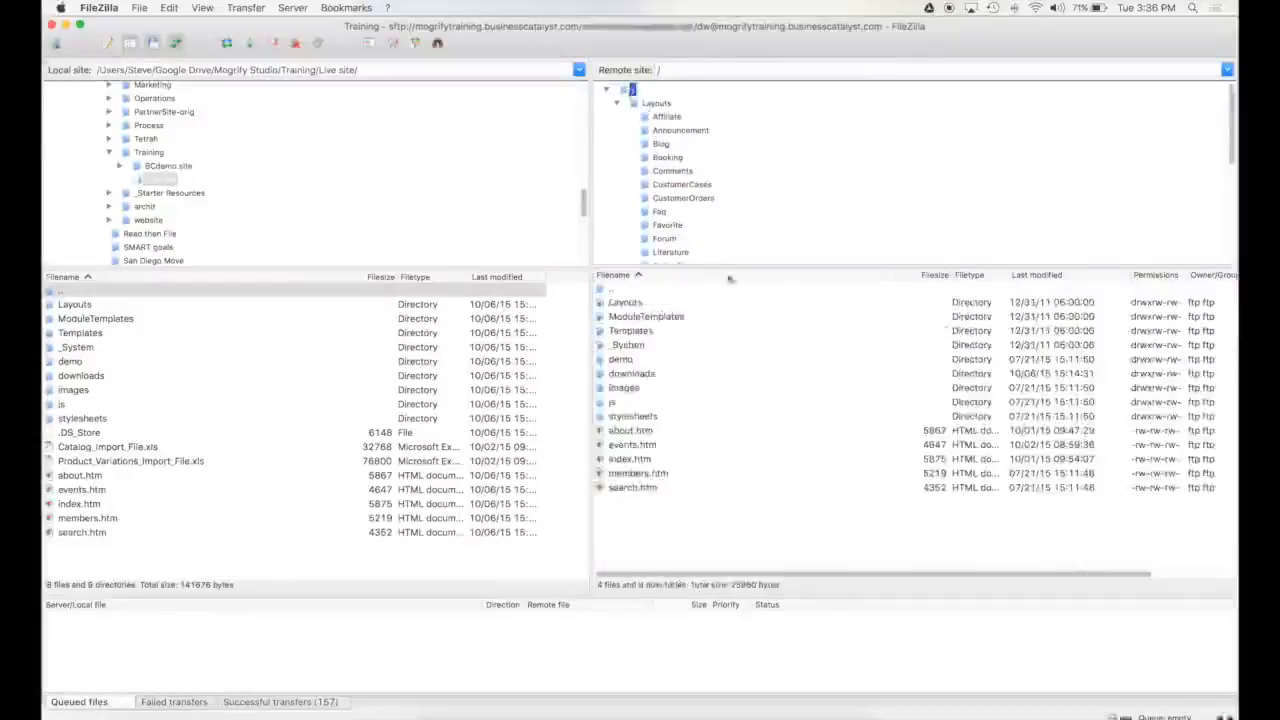
pyautogui.click(677, 537)
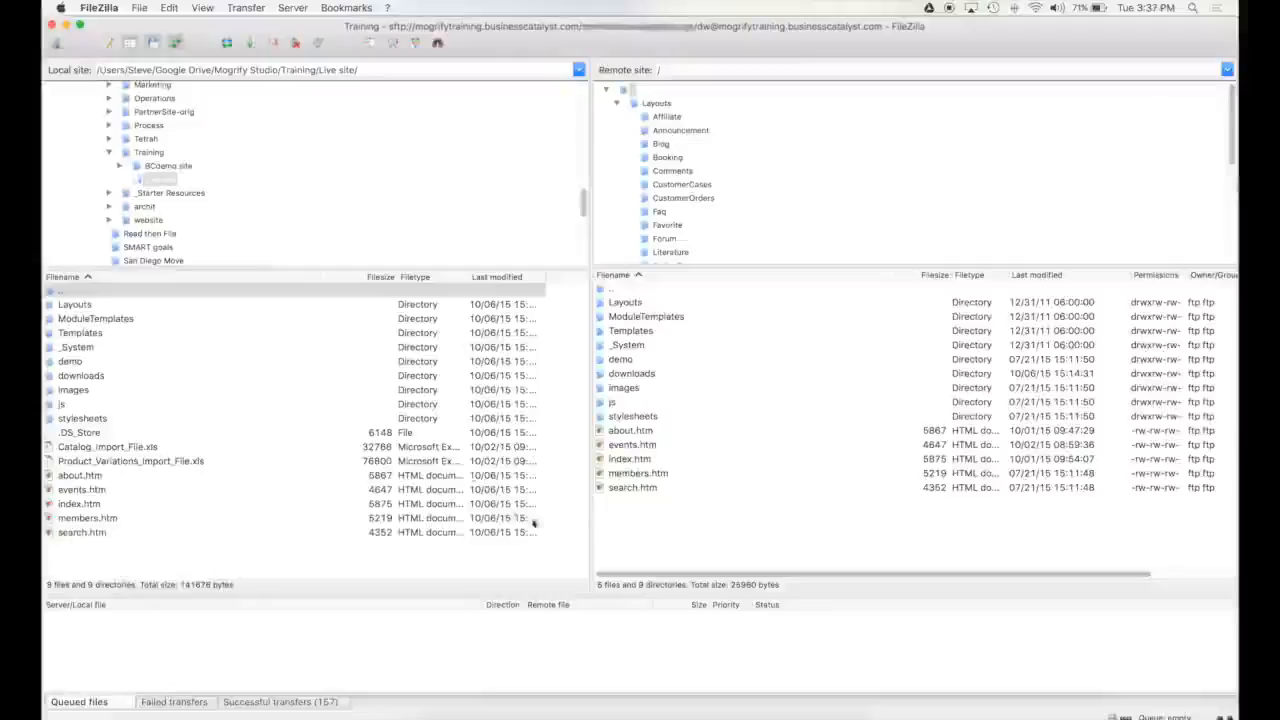
# Step: Upload Catalog_Import_File.xls and Product_Variations_Import_File.xls together from the local Live site folder to the remote root
pyautogui.moveTo(95, 457); pyautogui.dragTo(152, 468)
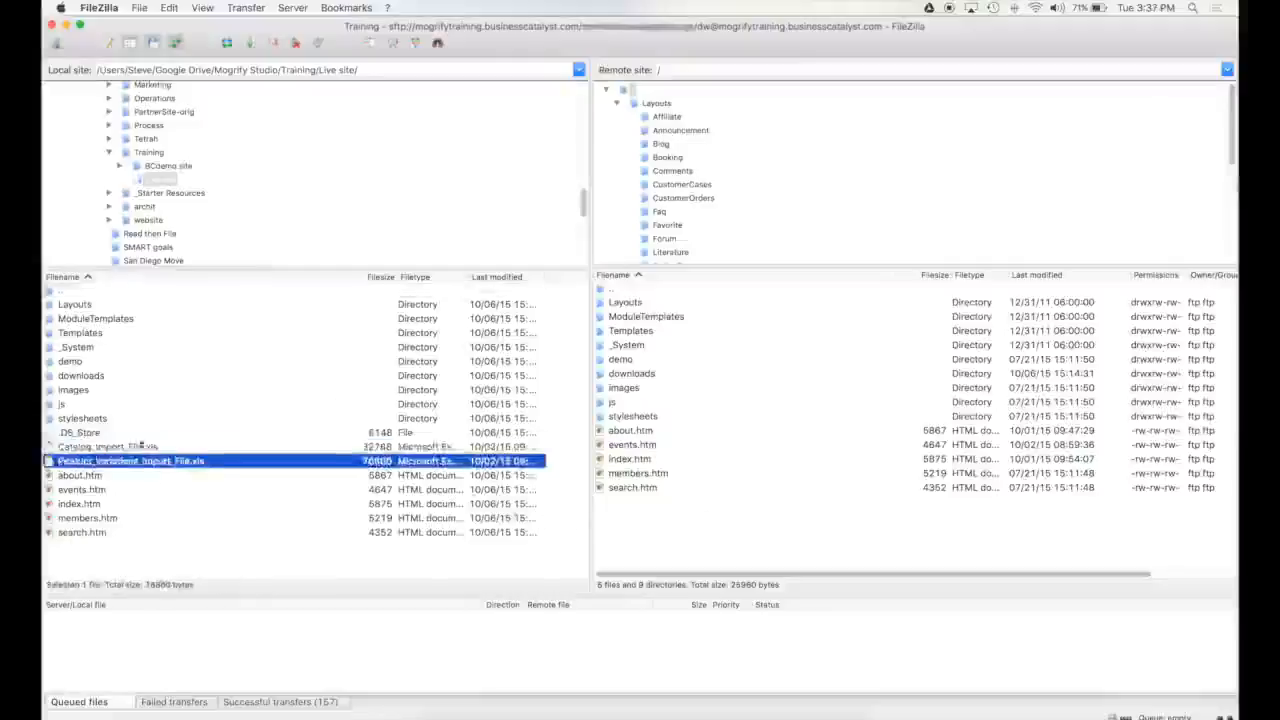
pyautogui.click(125, 447)
pyautogui.click(130, 461)
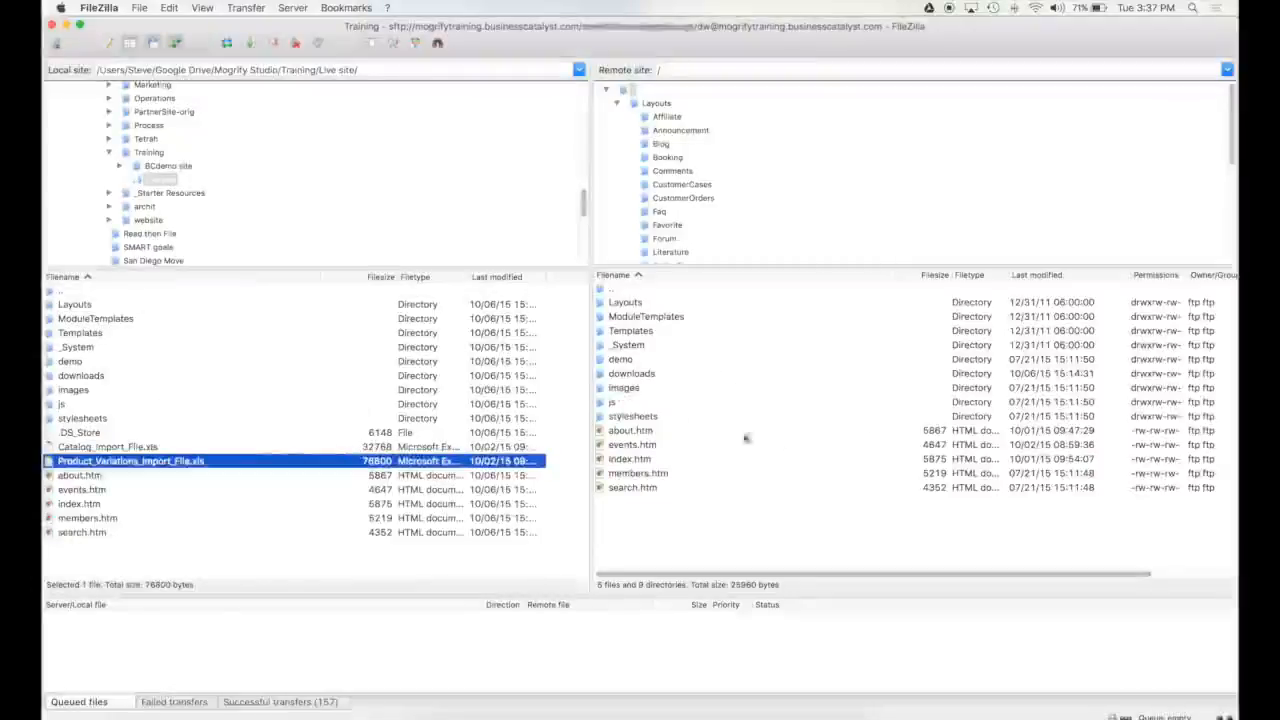
pyautogui.keyDown('shift'); pyautogui.click(126, 449); pyautogui.keyUp('shift')
pyautogui.moveTo(106, 450); pyautogui.dragTo(678, 521)
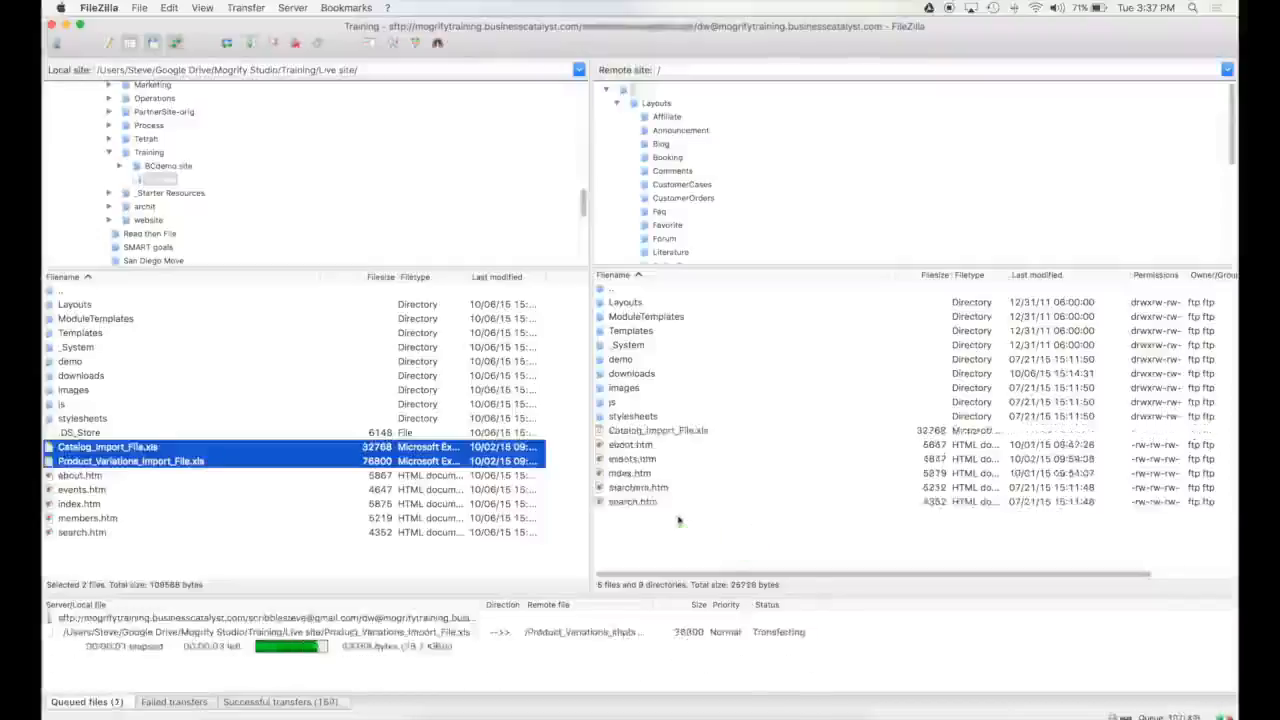
pyautogui.click(643, 436)
pyautogui.click(690, 553)
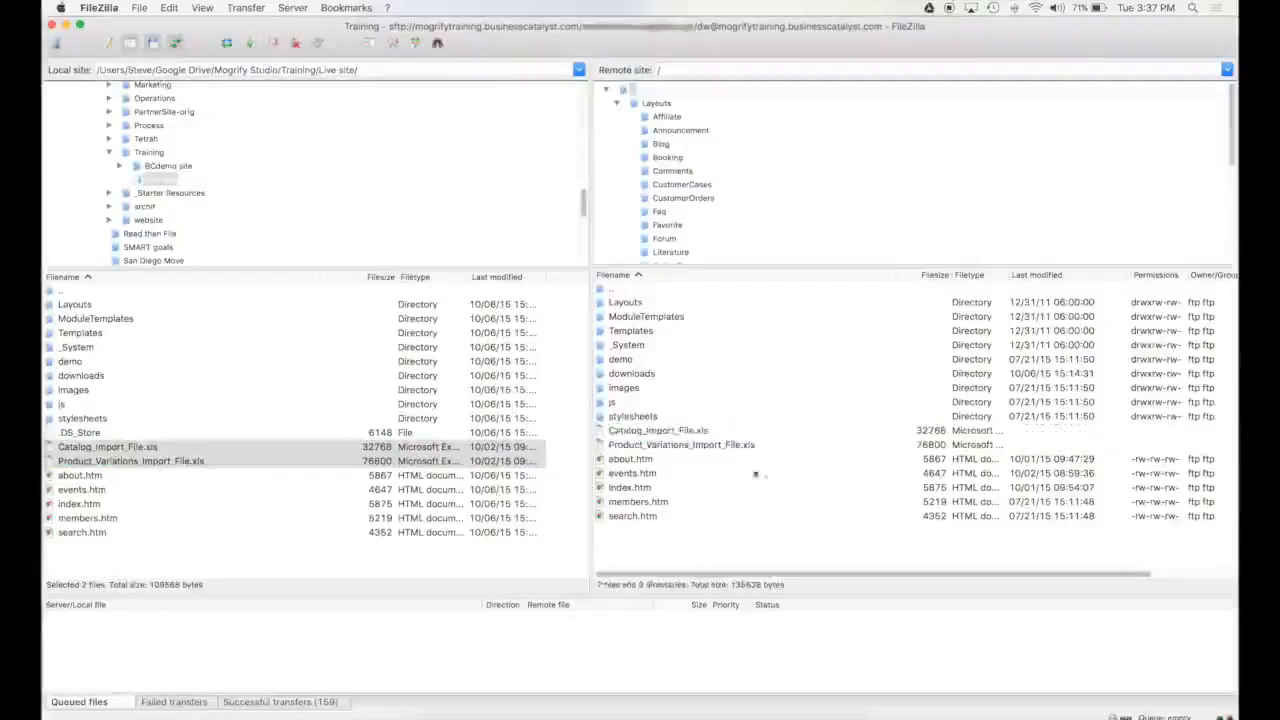
# Step: Review the commands available for the remote Product_Variations_Import_File.xls, from Download to File permissions, without choosing any
pyautogui.click(708, 446)
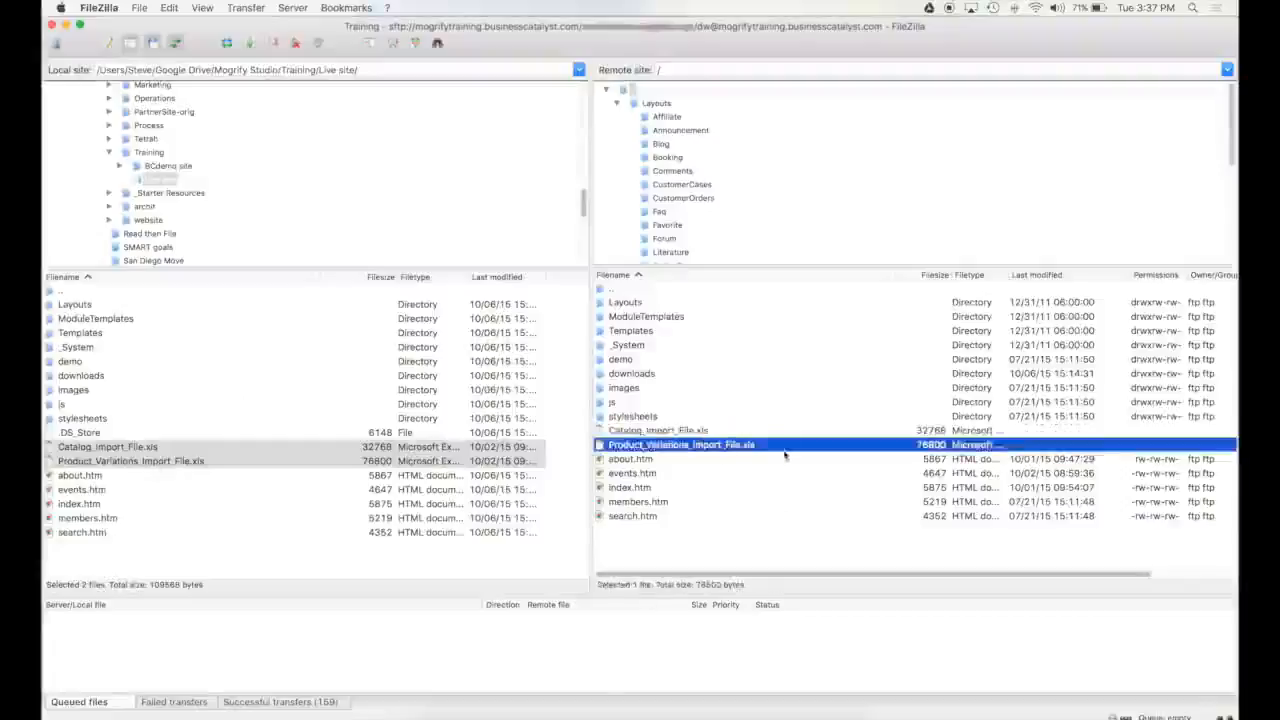
pyautogui.rightClick(683, 449)
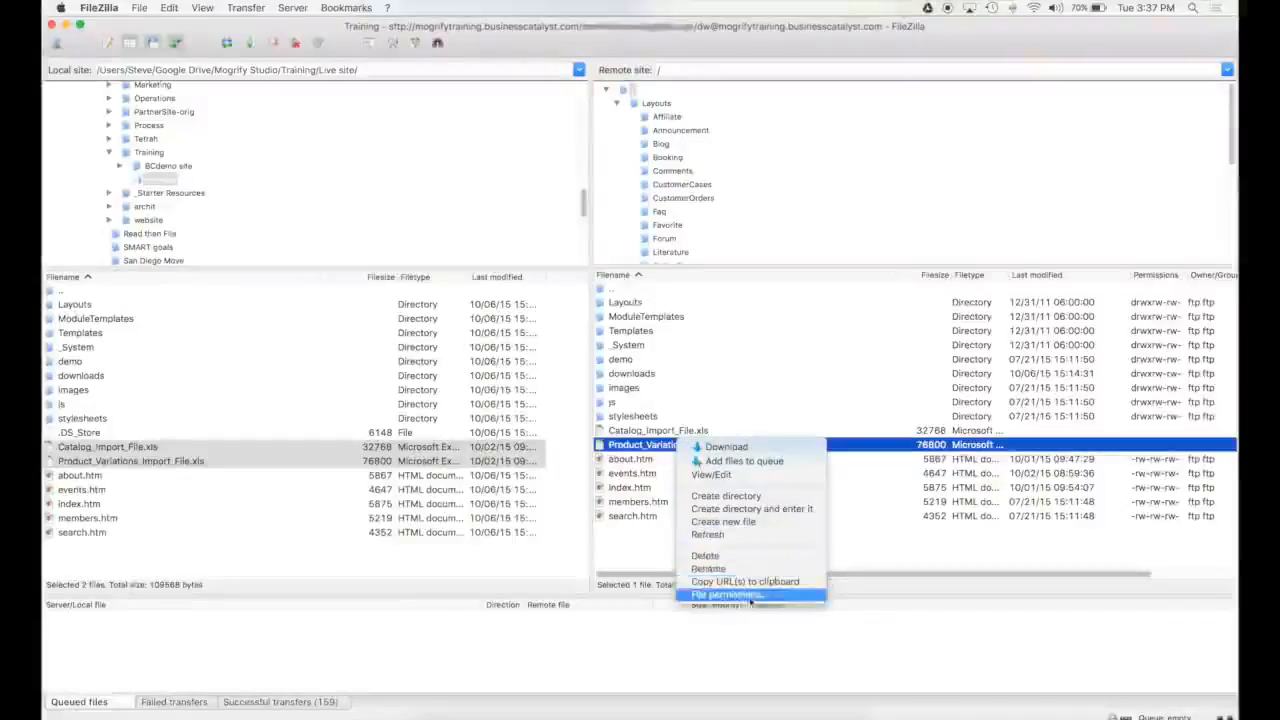
pyautogui.click(765, 594)
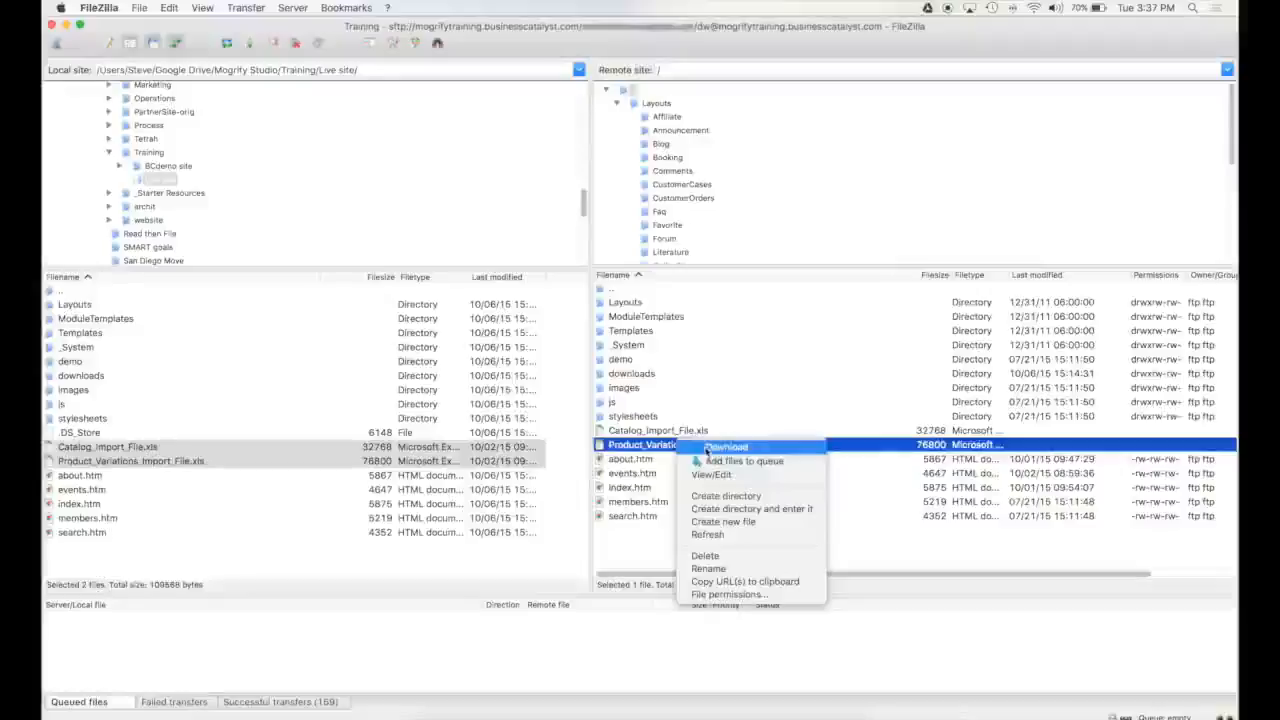
pyautogui.click(760, 446)
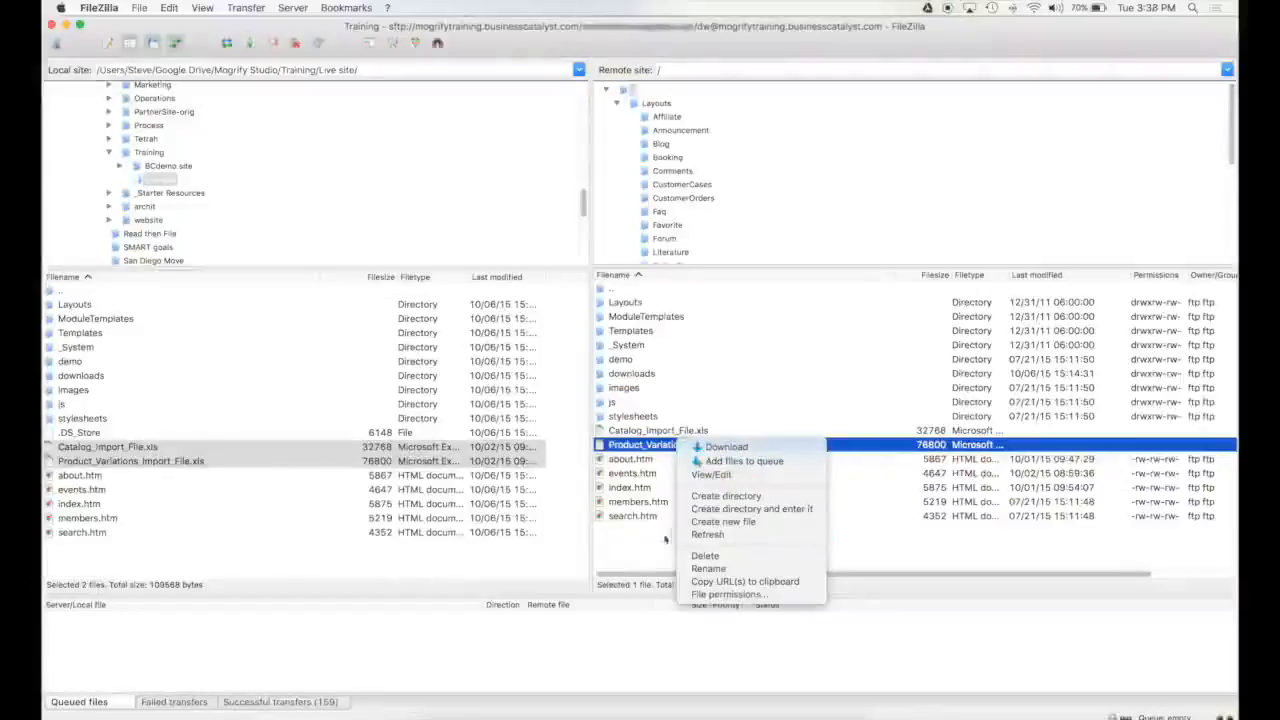
pyautogui.click(636, 563)
pyautogui.click(634, 563)
# Step: Rename the remote about.htm file as about.html
pyautogui.moveTo(612, 460); pyautogui.dragTo(645, 465)
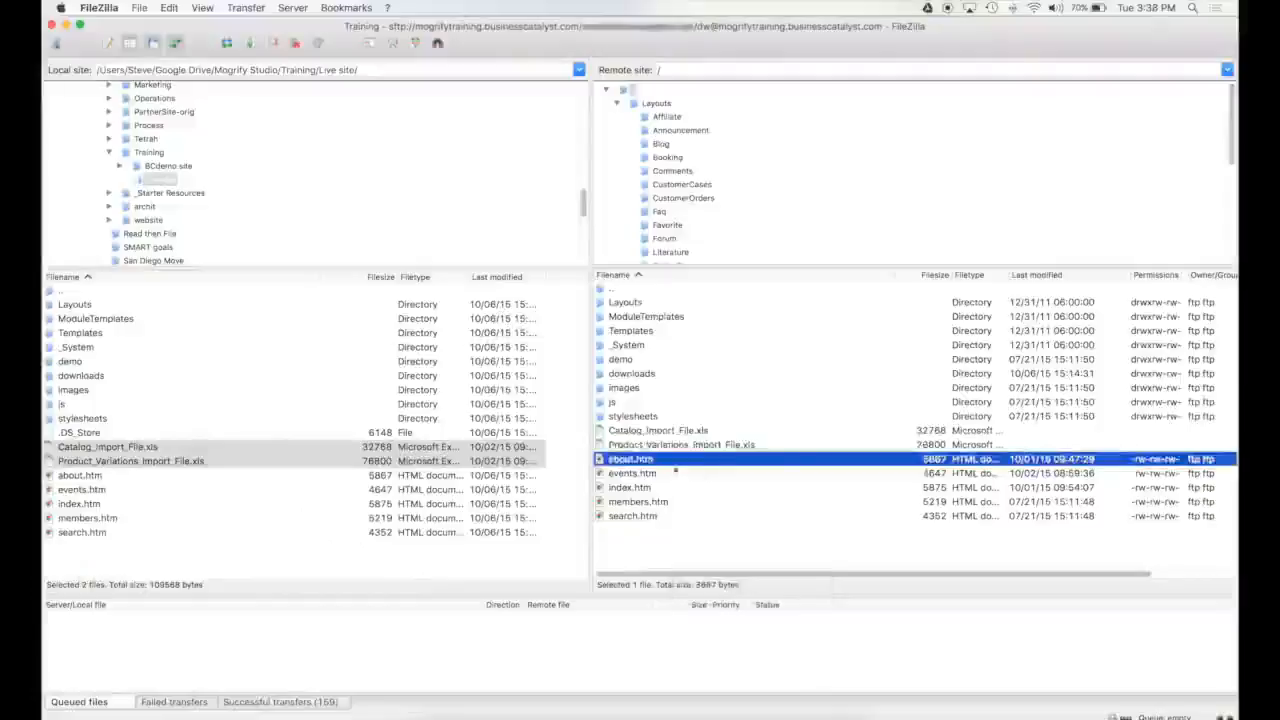
pyautogui.rightClick(637, 463)
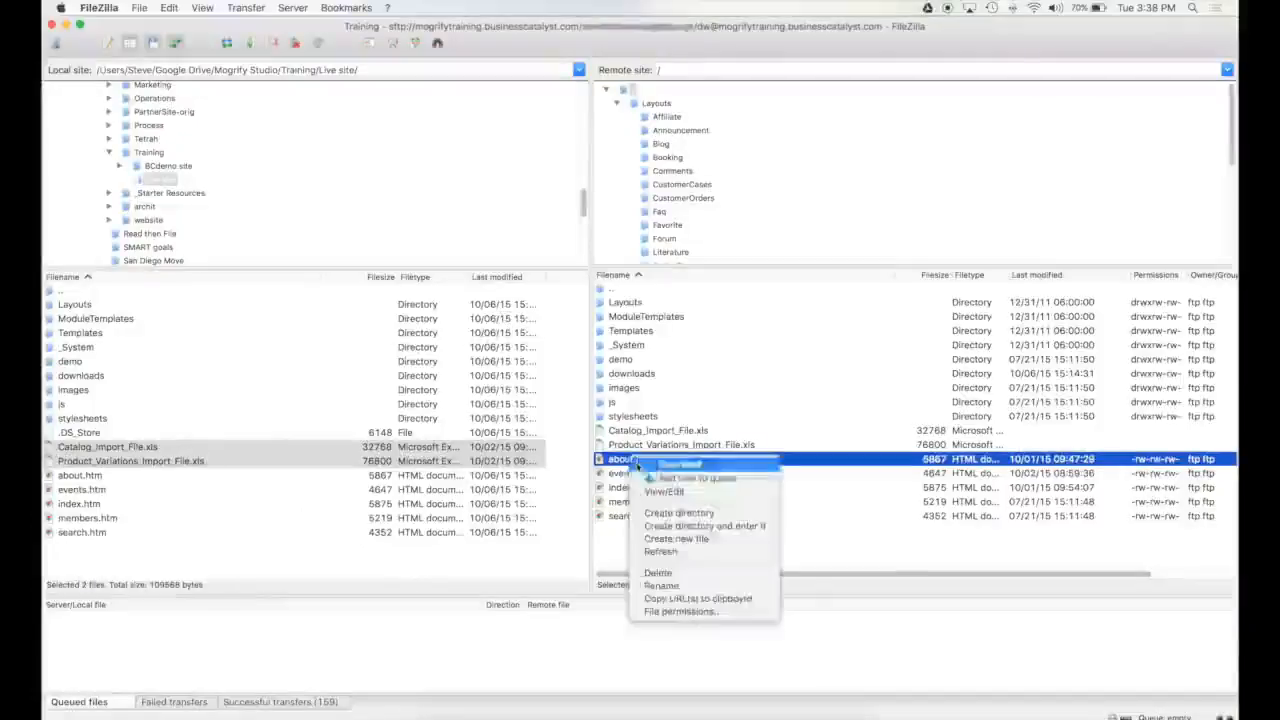
pyautogui.click(684, 586)
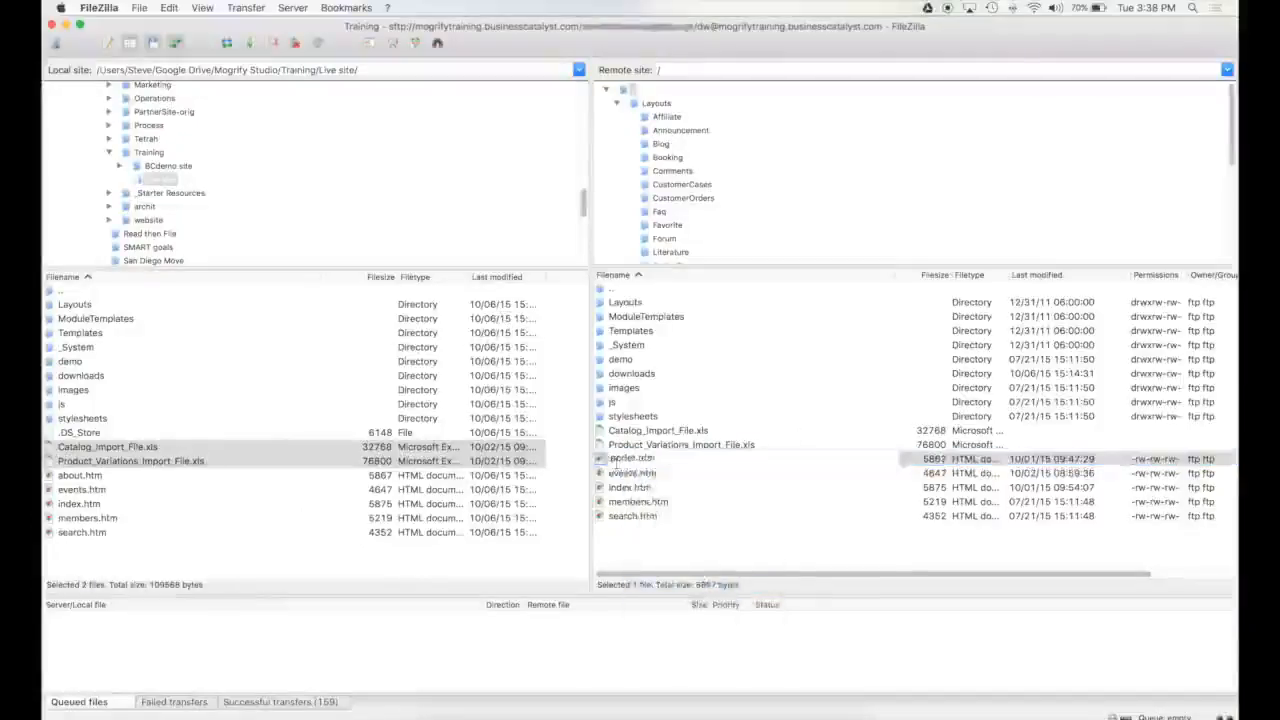
pyautogui.press('Return')
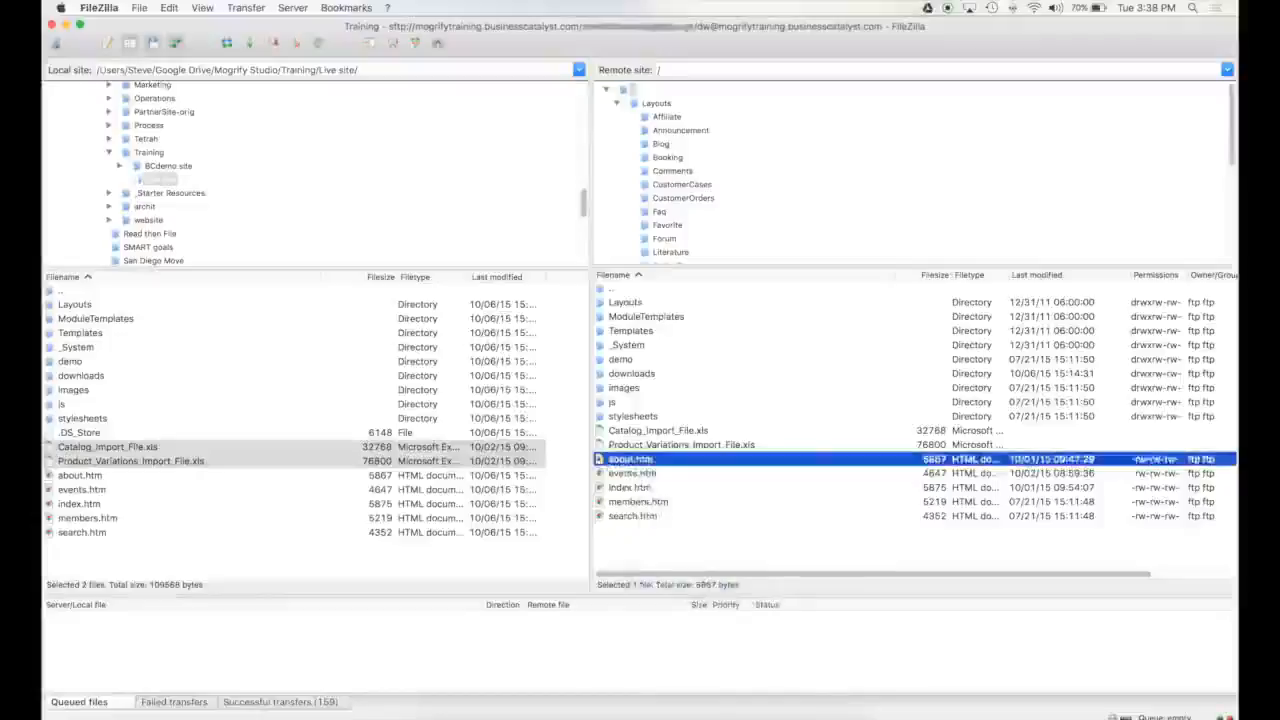
# Step: Rename the remote events.htm file as upcoming-events.html
pyautogui.click(652, 476)
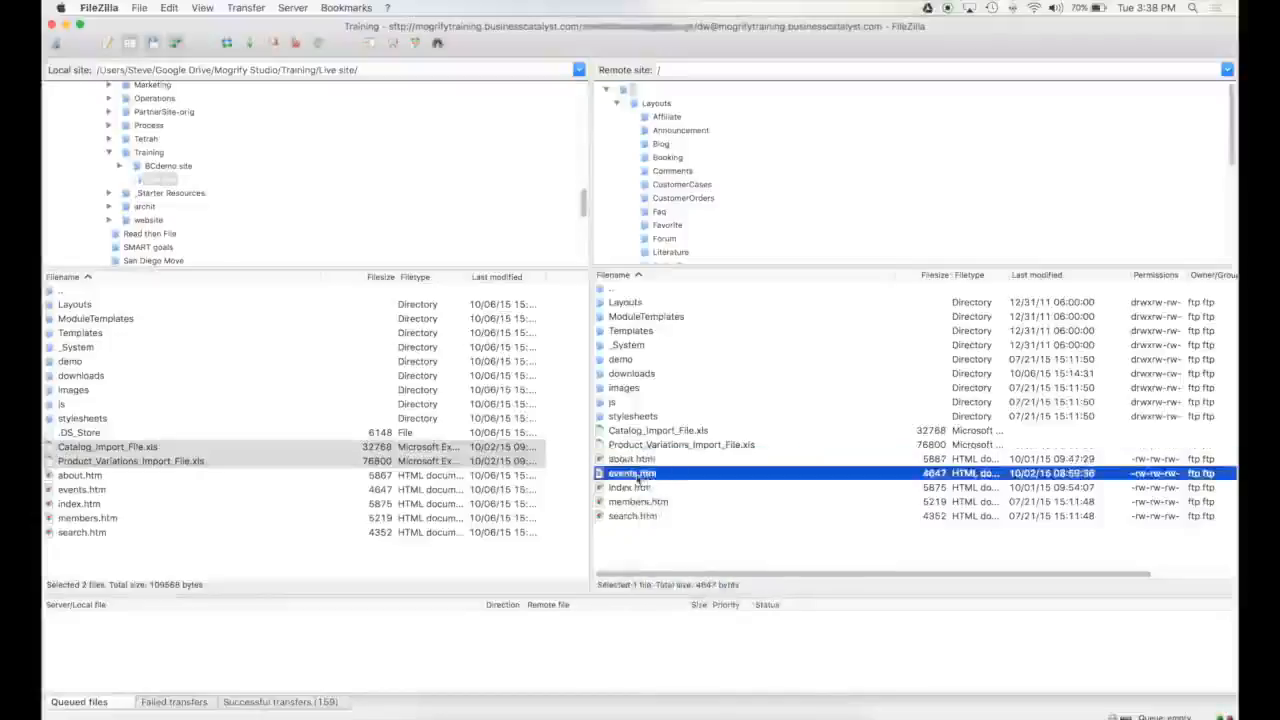
pyautogui.click(648, 476)
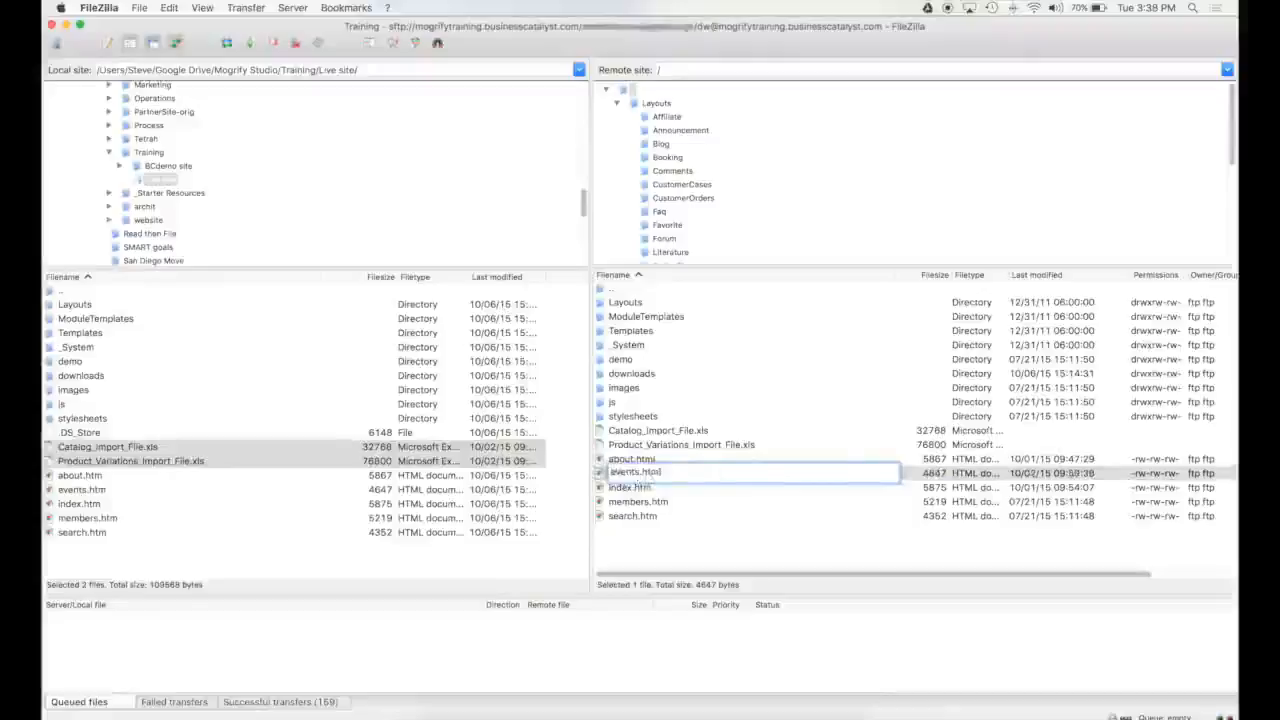
pyautogui.write('upcoming-')
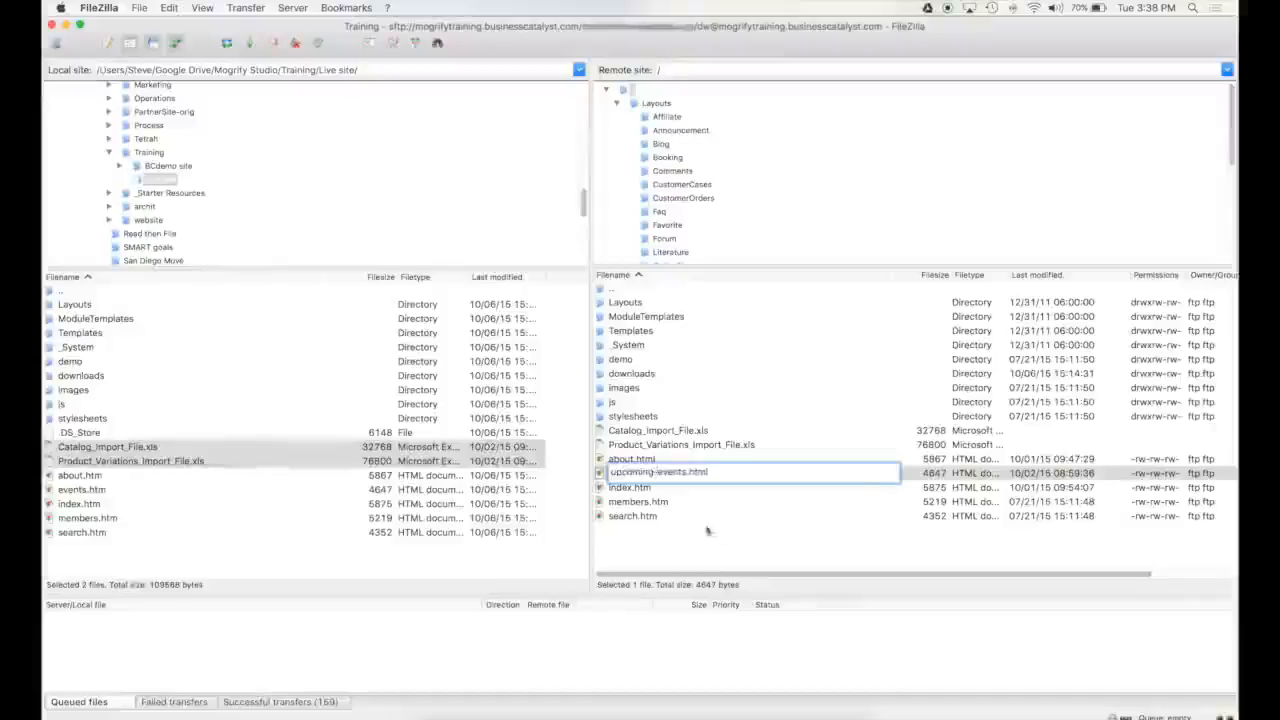
pyautogui.click(674, 551)
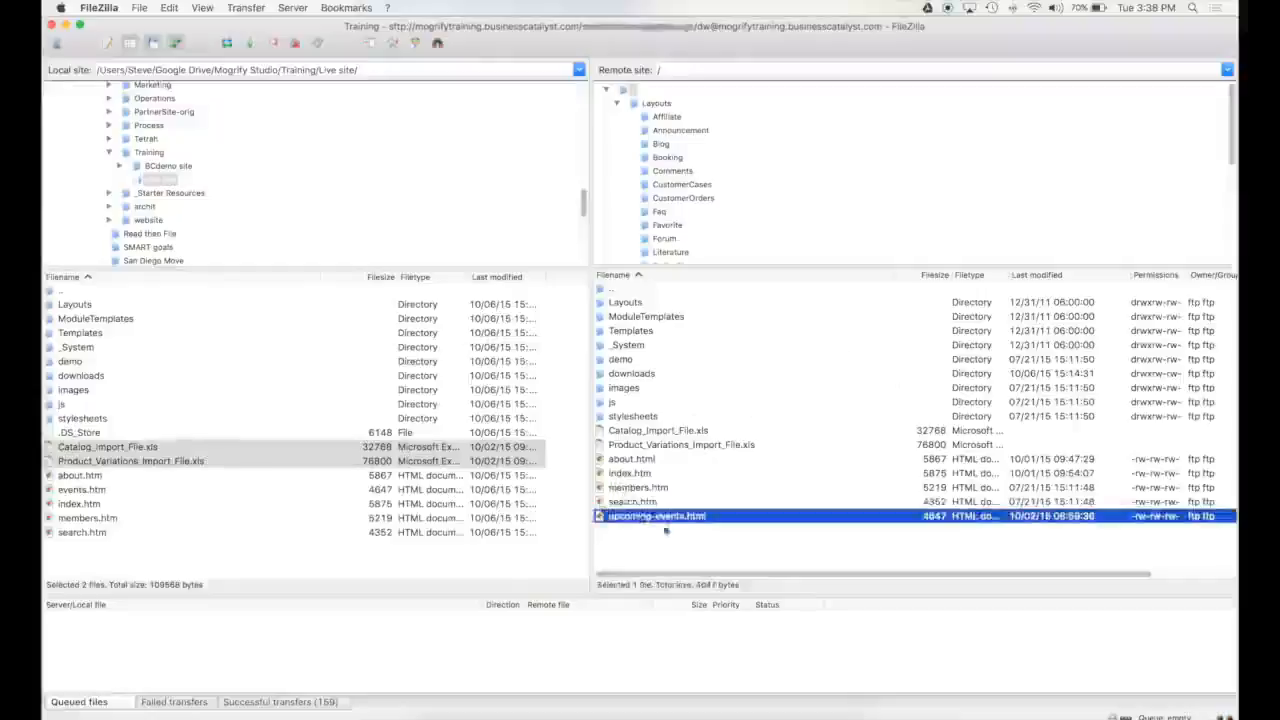
# Step: Compare the names of the remote about.html and upcoming-events.html files with their local counterparts
pyautogui.click(101, 548)
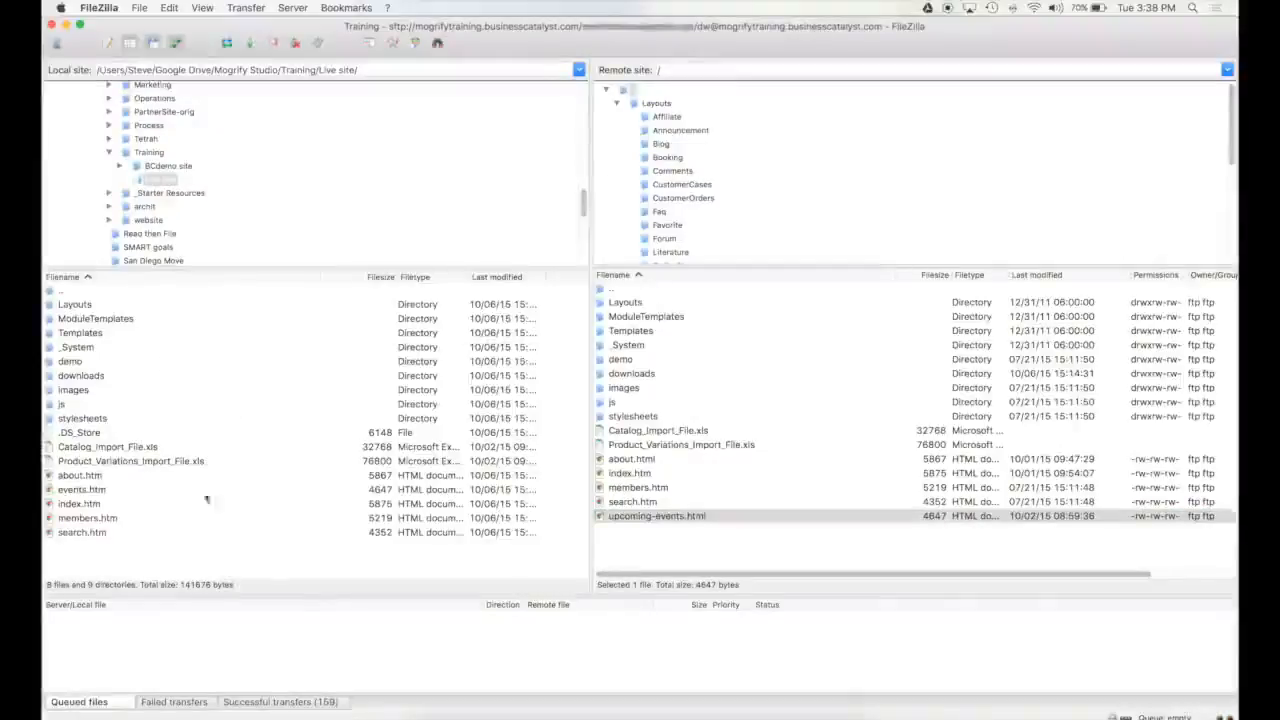
pyautogui.click(620, 460)
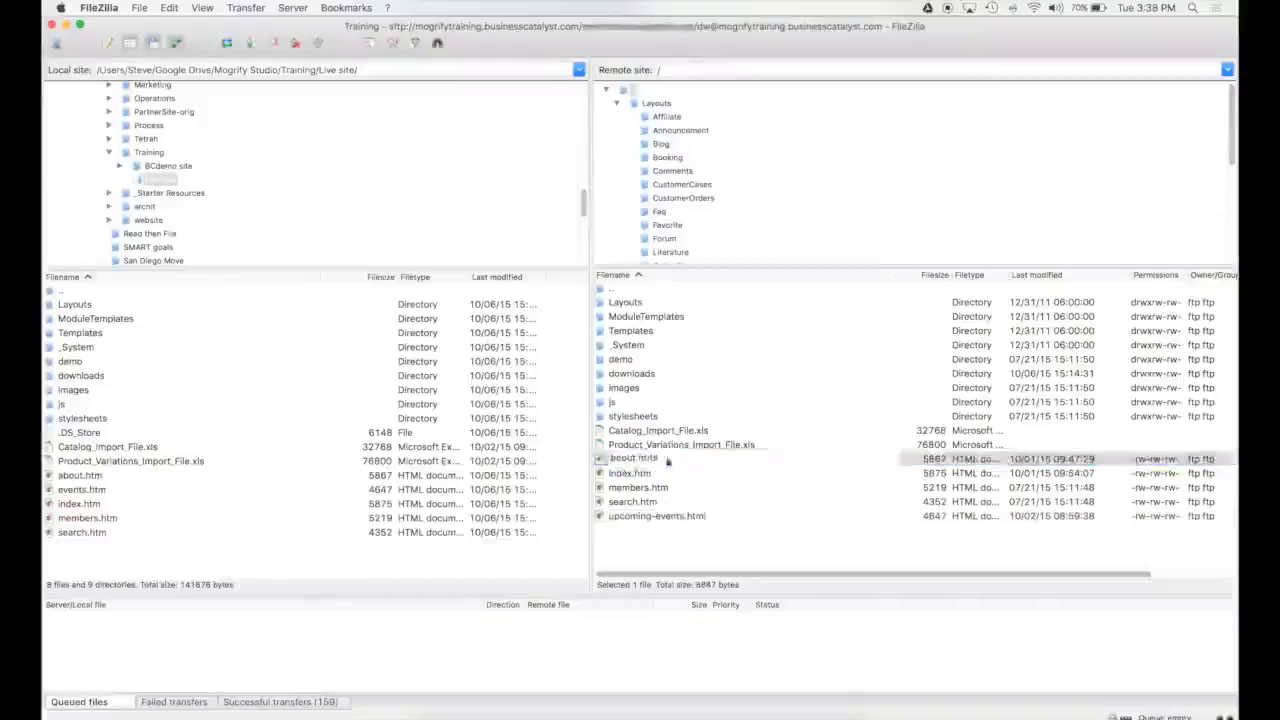
pyautogui.click(641, 517)
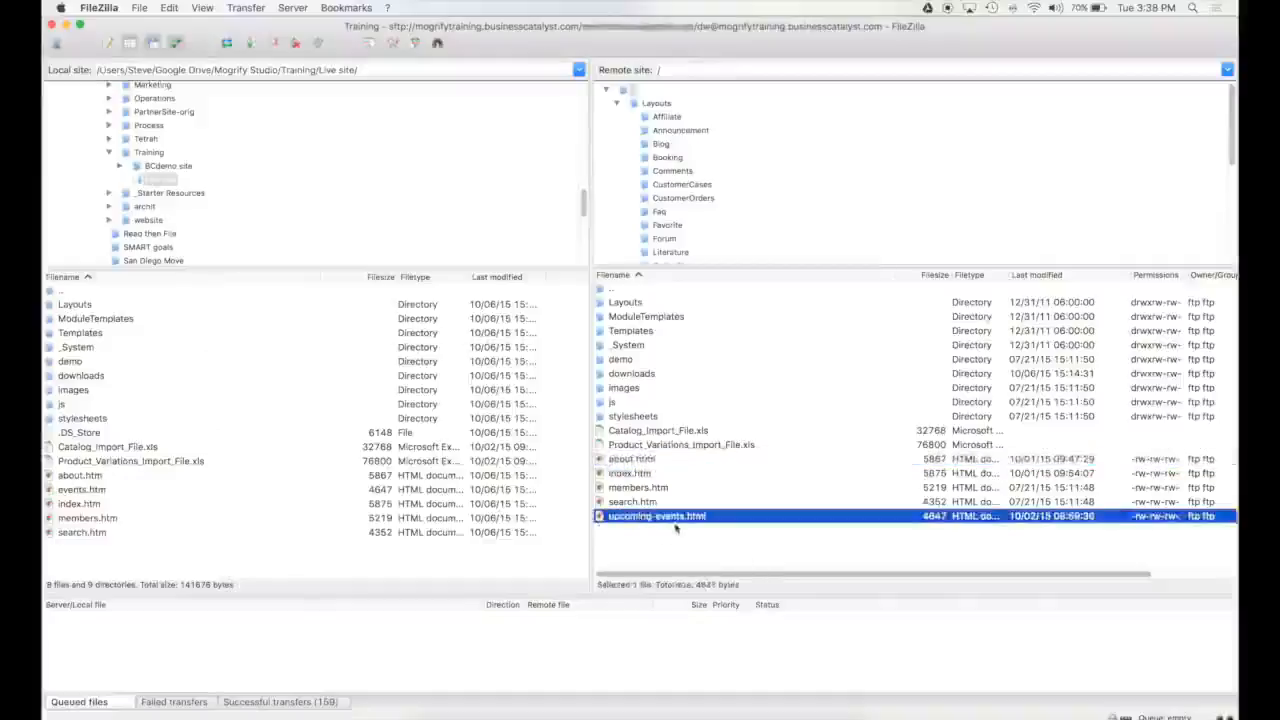
pyautogui.click(668, 550)
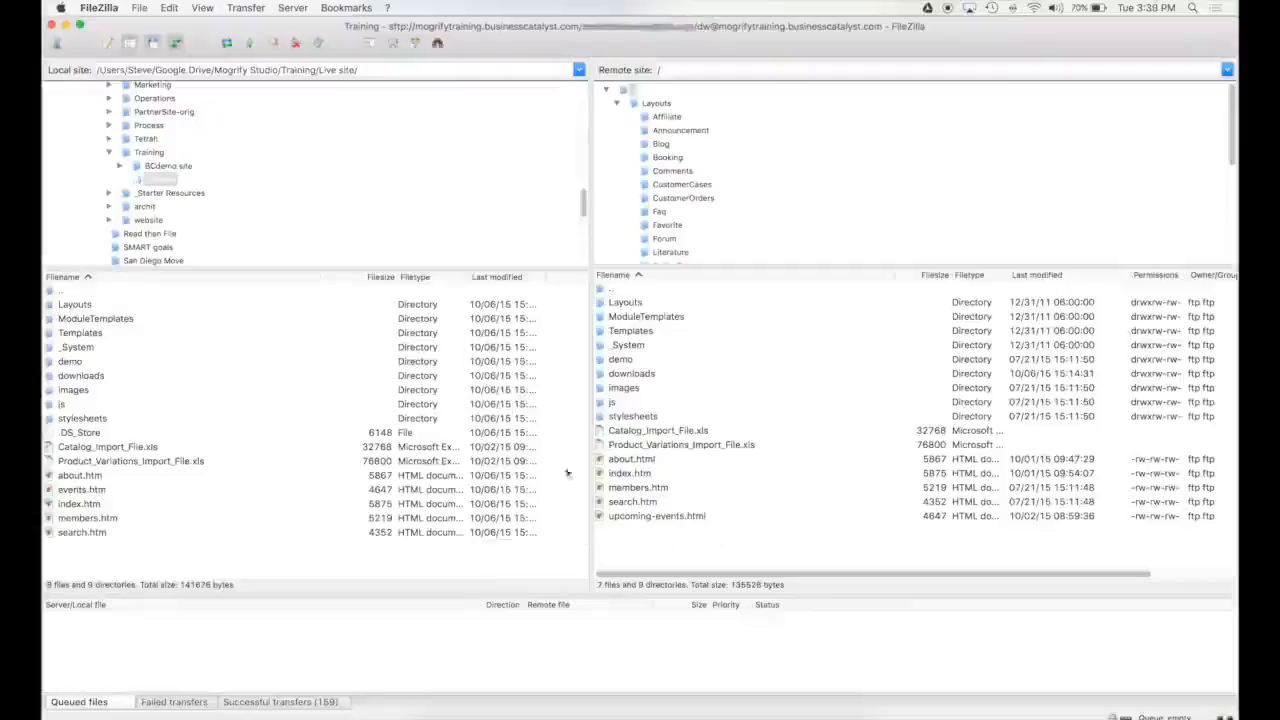
# Step: Rename the remote upcoming-events.html file as events.htm
pyautogui.click(668, 516)
pyautogui.click(653, 515)
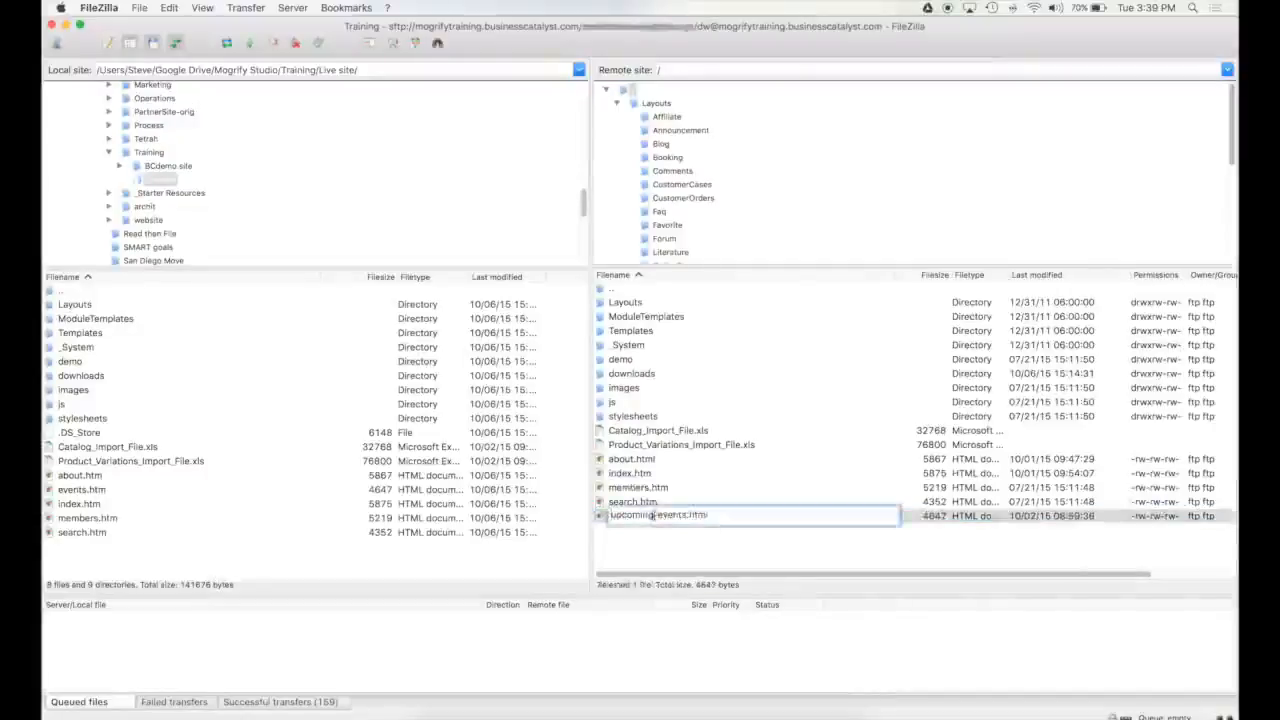
pyautogui.moveTo(655, 515); pyautogui.dragTo(541, 518)
pyautogui.press('BackSpace')
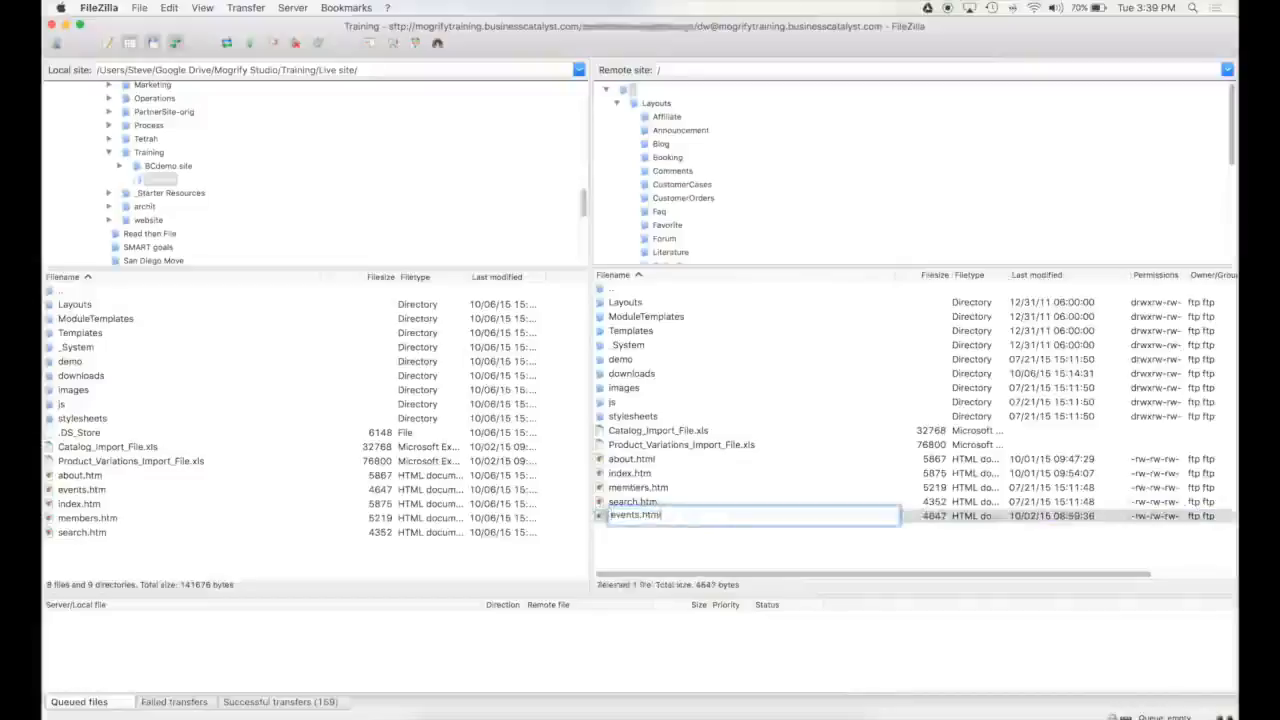
pyautogui.press('Return')
# Step: Rename the remote about.html file as about.htm
pyautogui.click(634, 461)
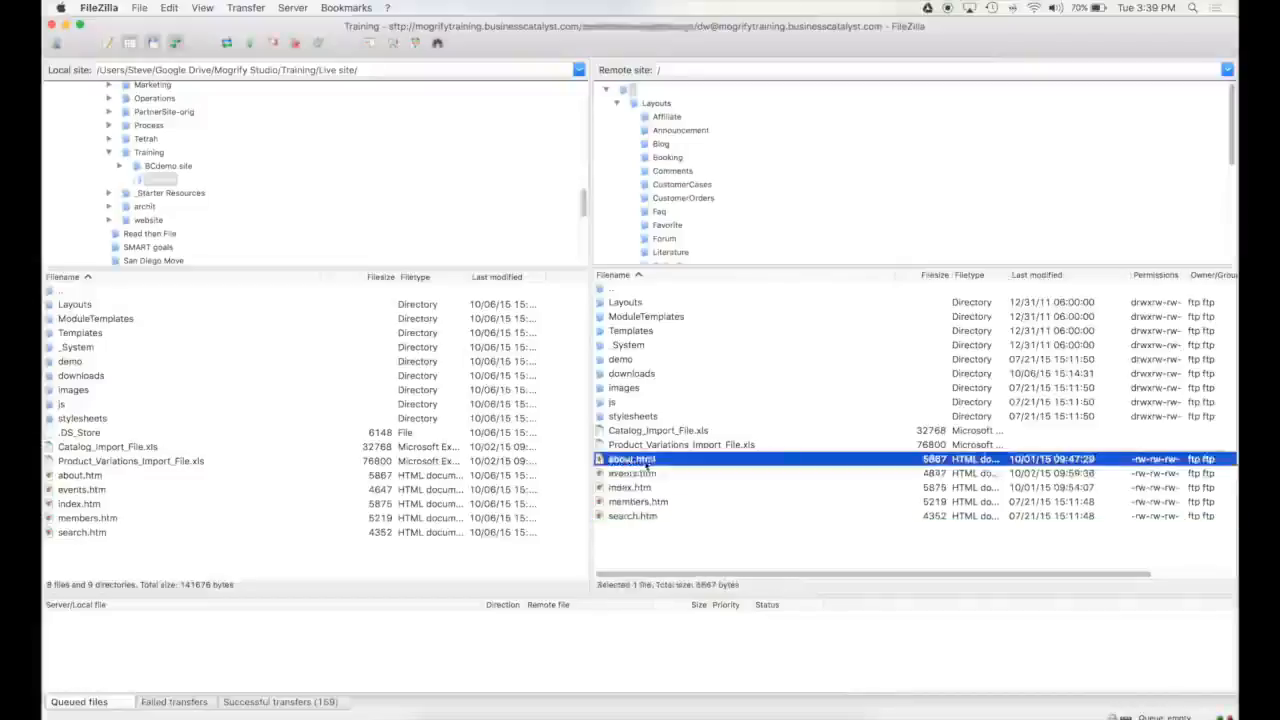
pyautogui.click(634, 460)
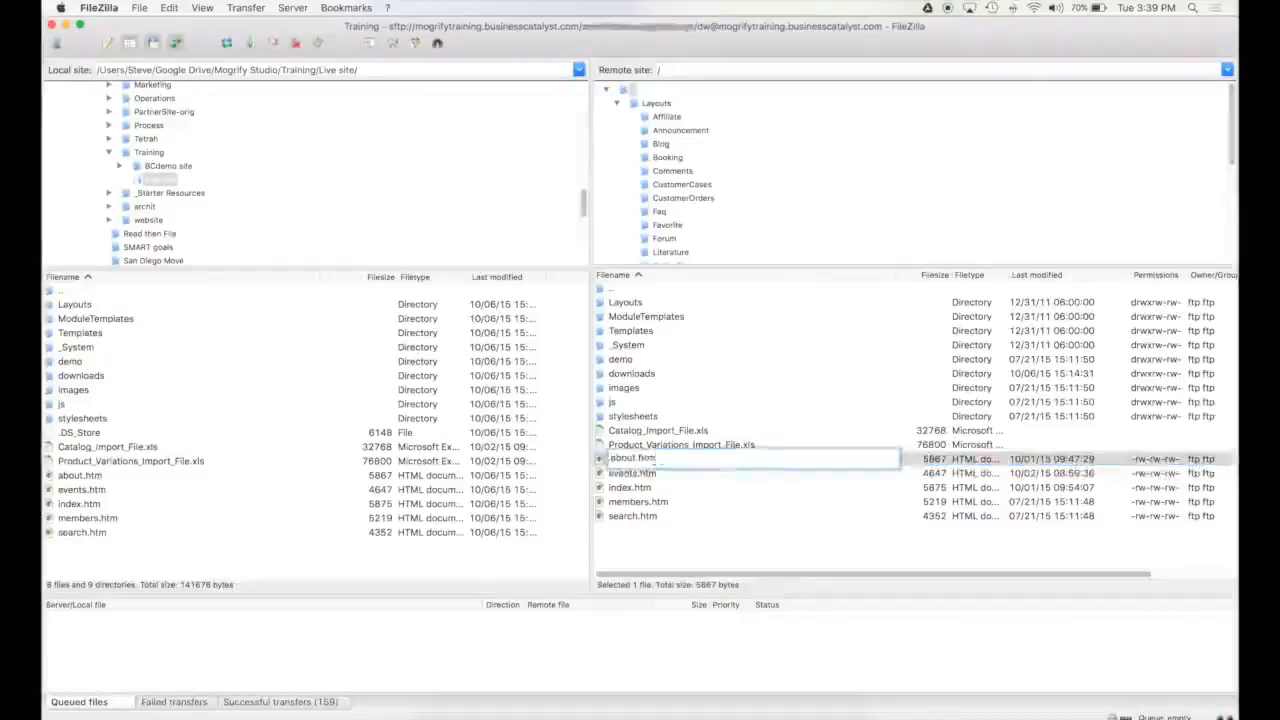
pyautogui.press('Escape')
pyautogui.click(690, 546)
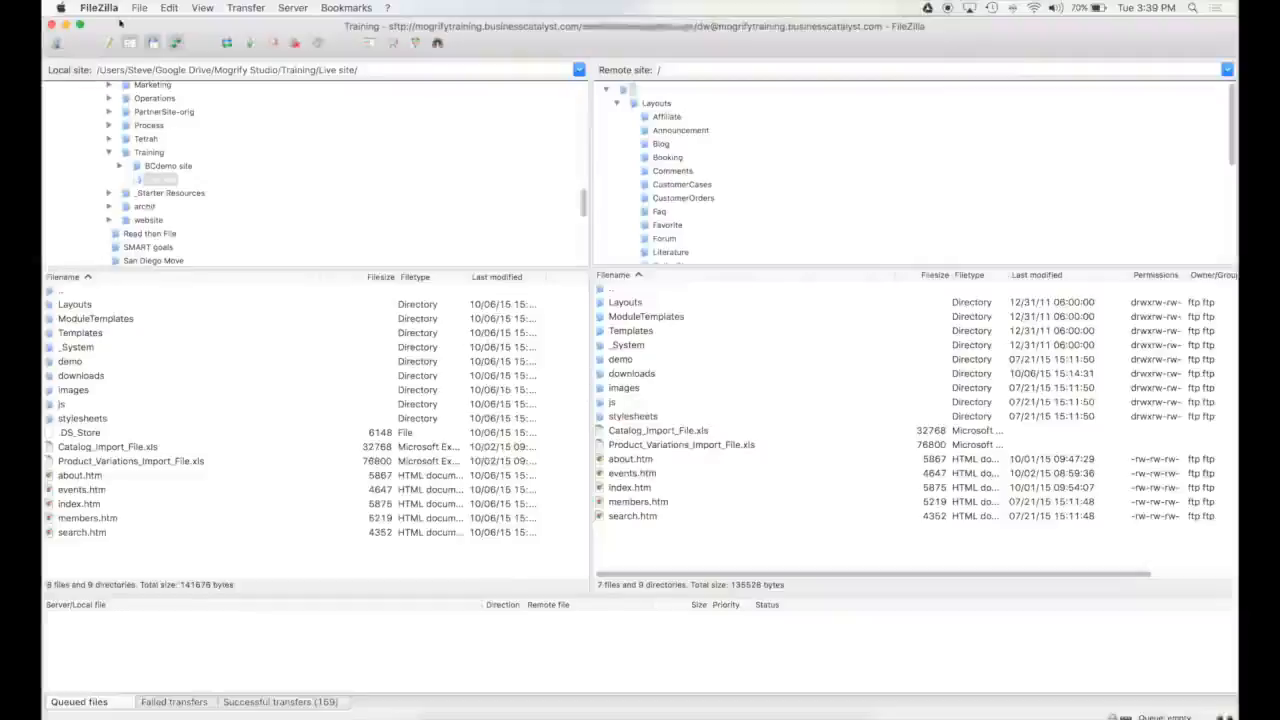
# Step: Review the default local and remote directory options in the Training site's advanced Site Manager settings, leaving without saving
pyautogui.click(148, 7)
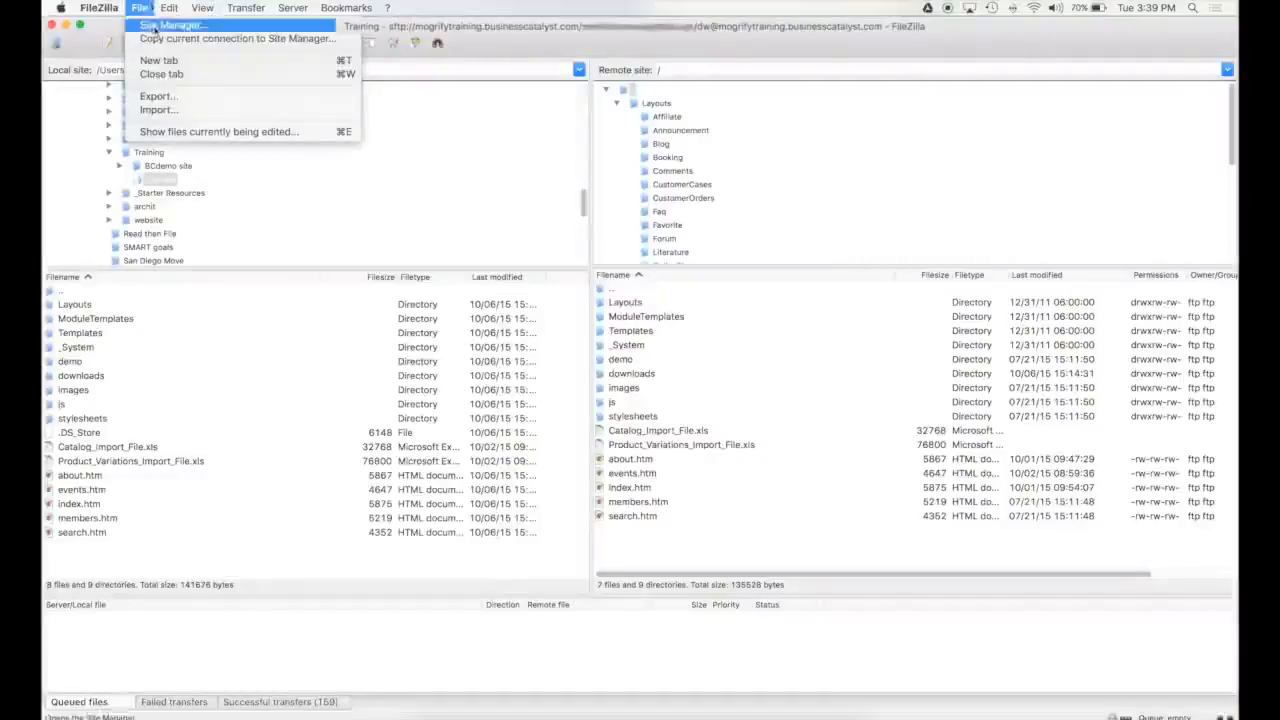
pyautogui.click(184, 27)
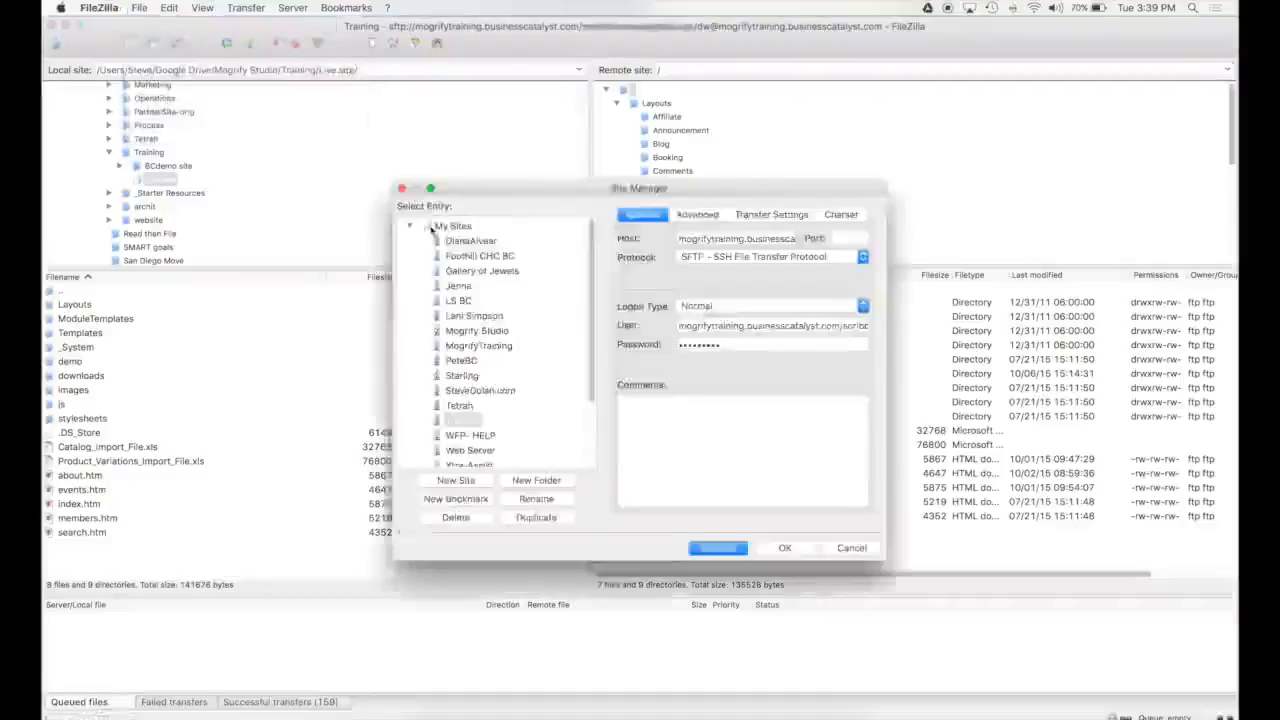
pyautogui.click(670, 213)
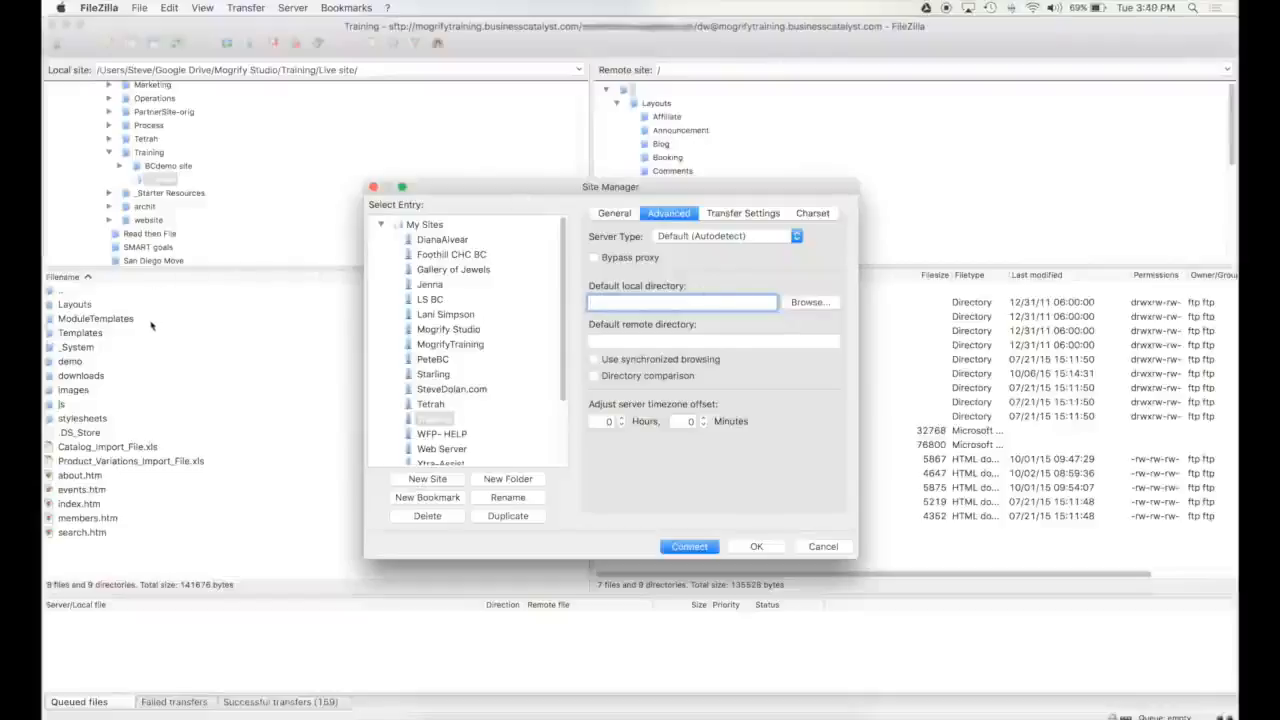
pyautogui.click(436, 424)
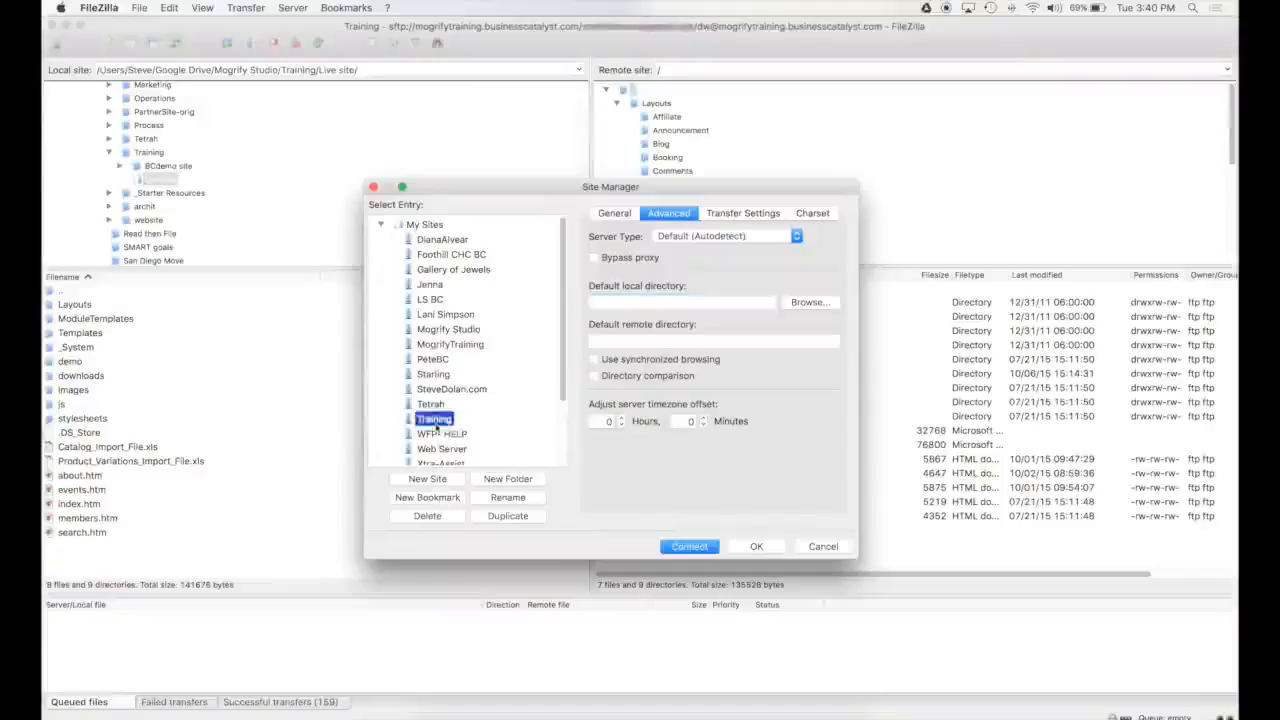
pyautogui.click(838, 550)
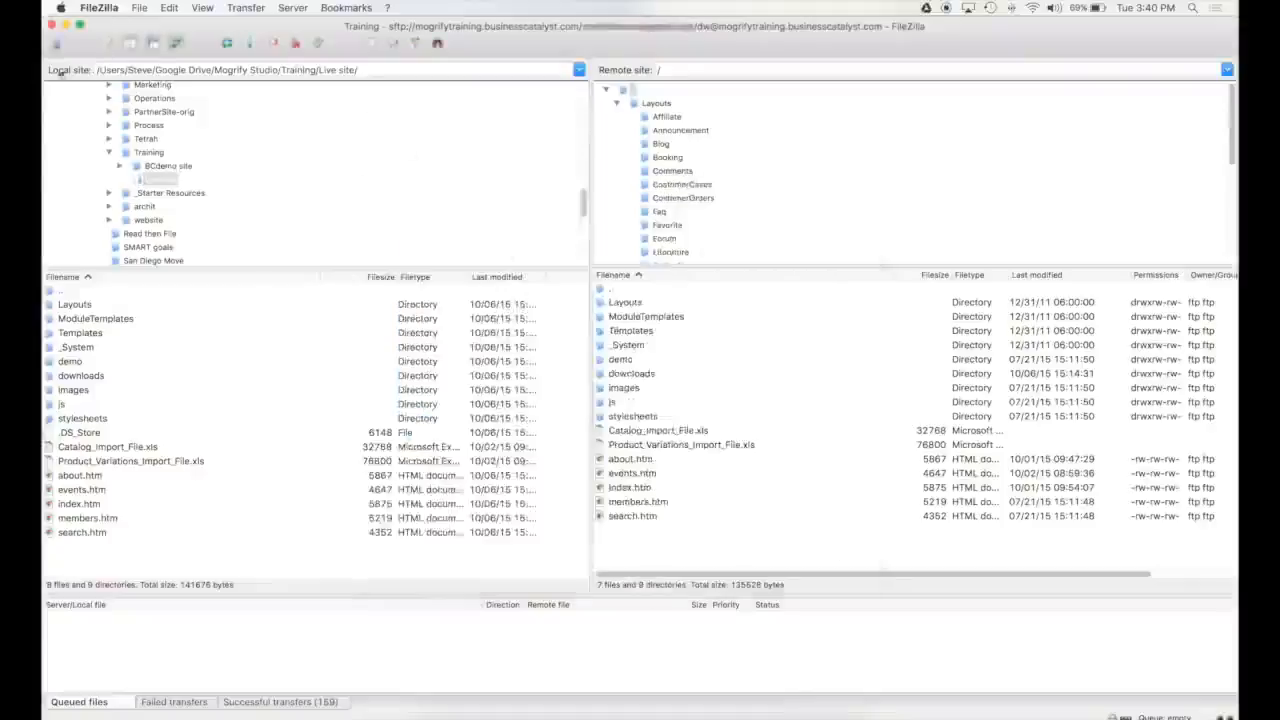
# Step: Copy the current local site path ending in Training/Live site/ and enter it as the Training site's default local directory
pyautogui.click(311, 70)
pyautogui.press('super+a')
pyautogui.press('super+c')
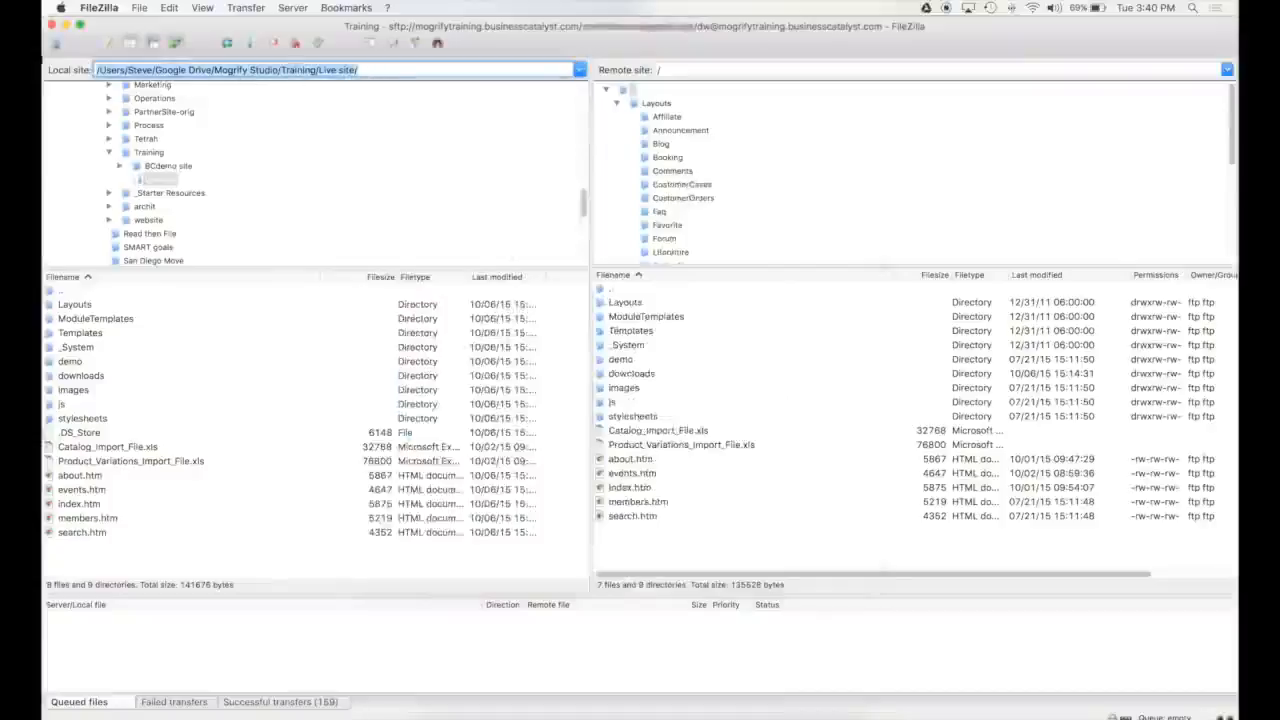
pyautogui.click(139, 7)
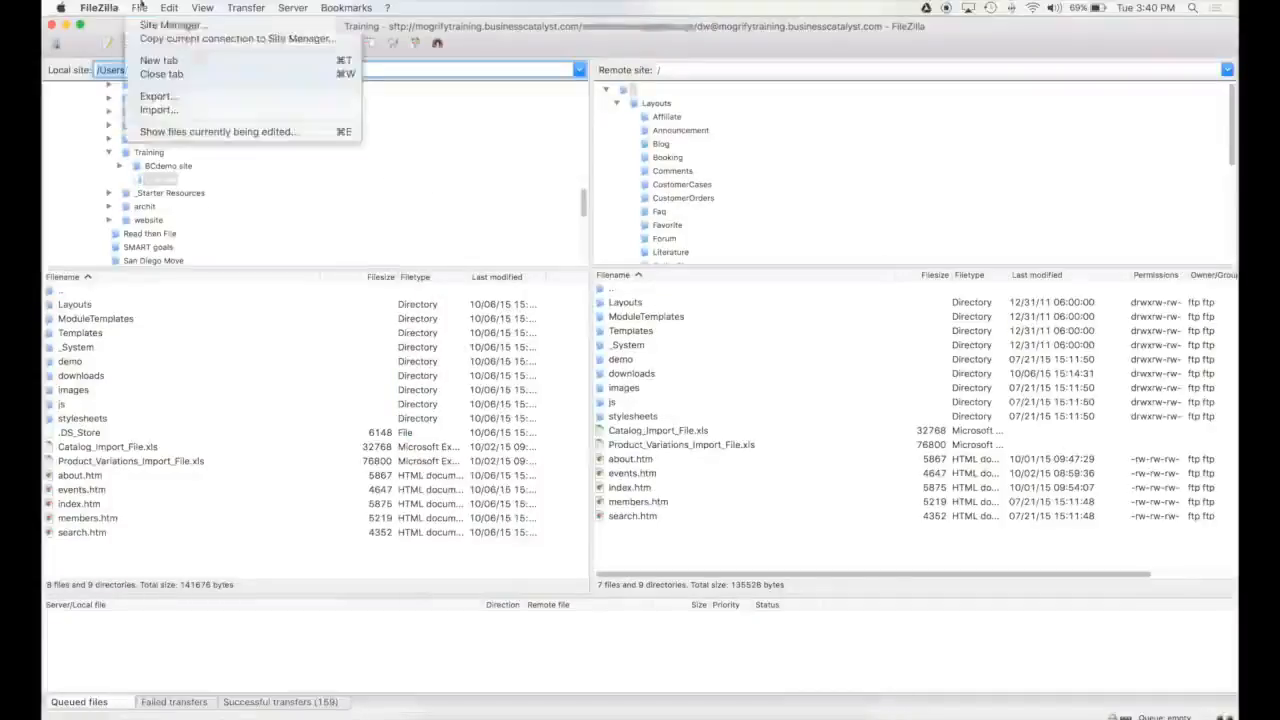
pyautogui.click(170, 24)
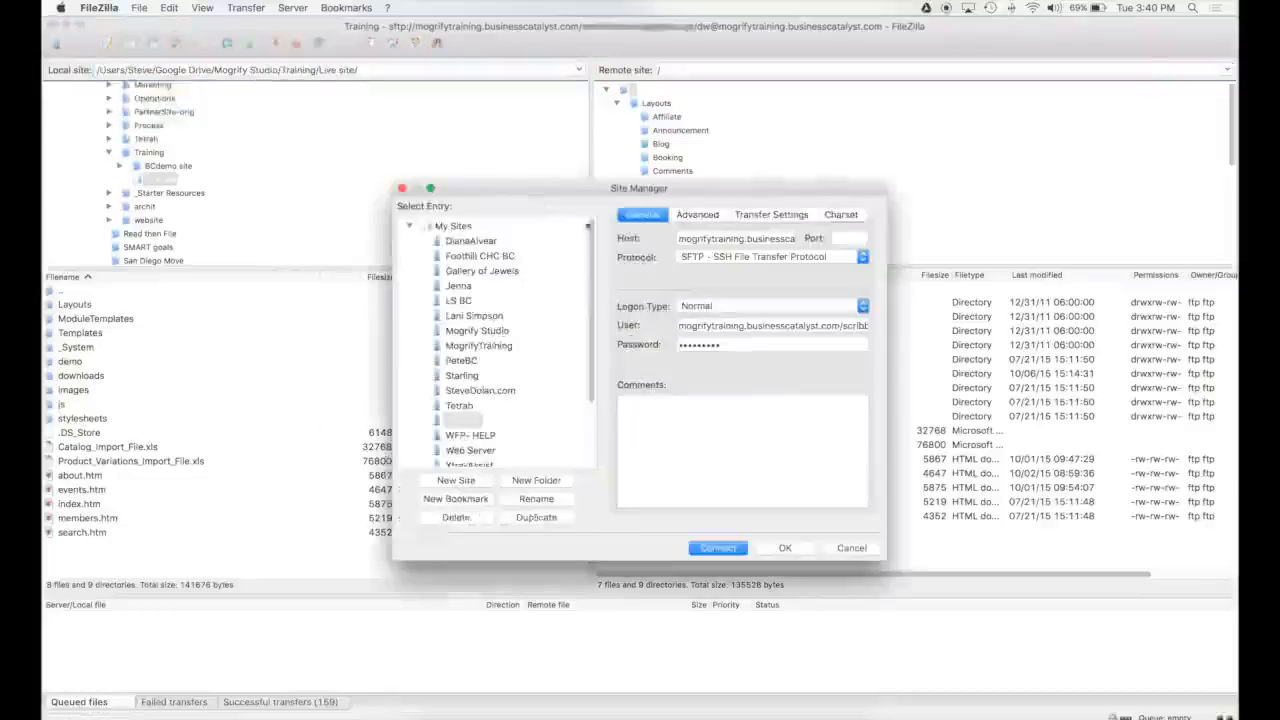
pyautogui.click(691, 217)
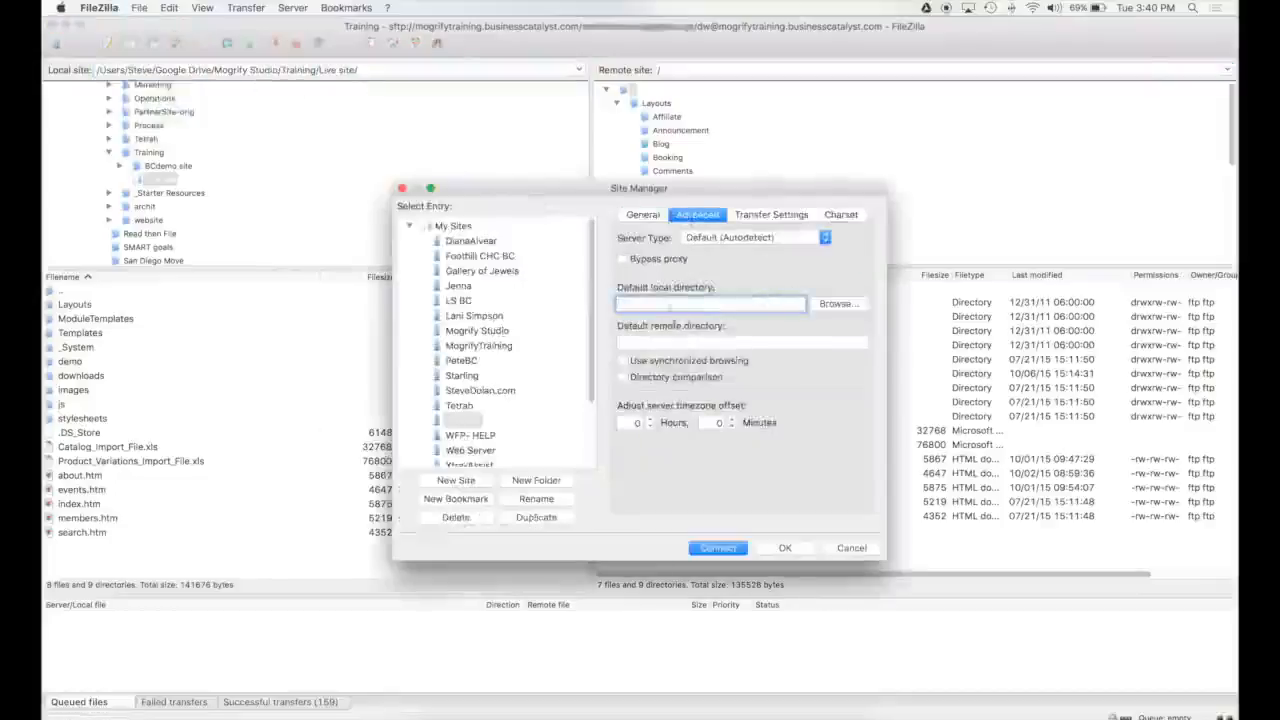
pyautogui.press('super+v')
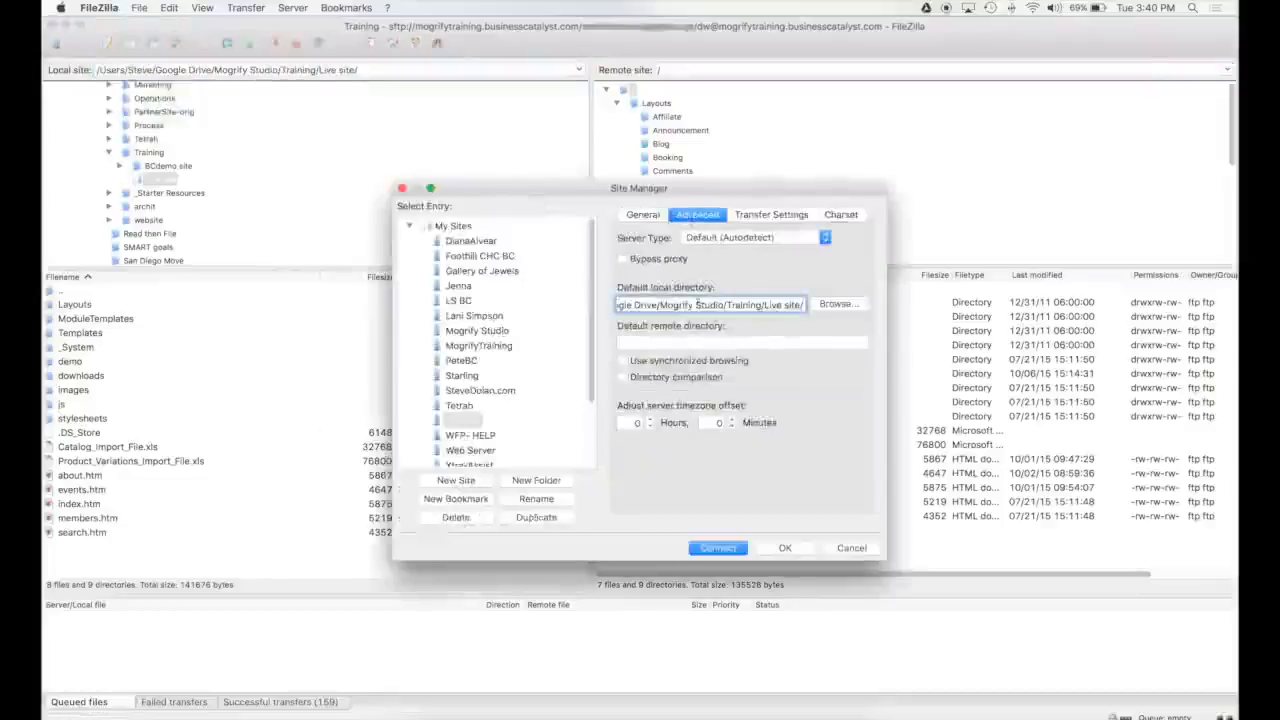
pyautogui.moveTo(697, 304); pyautogui.dragTo(912, 308)
pyautogui.click(793, 307)
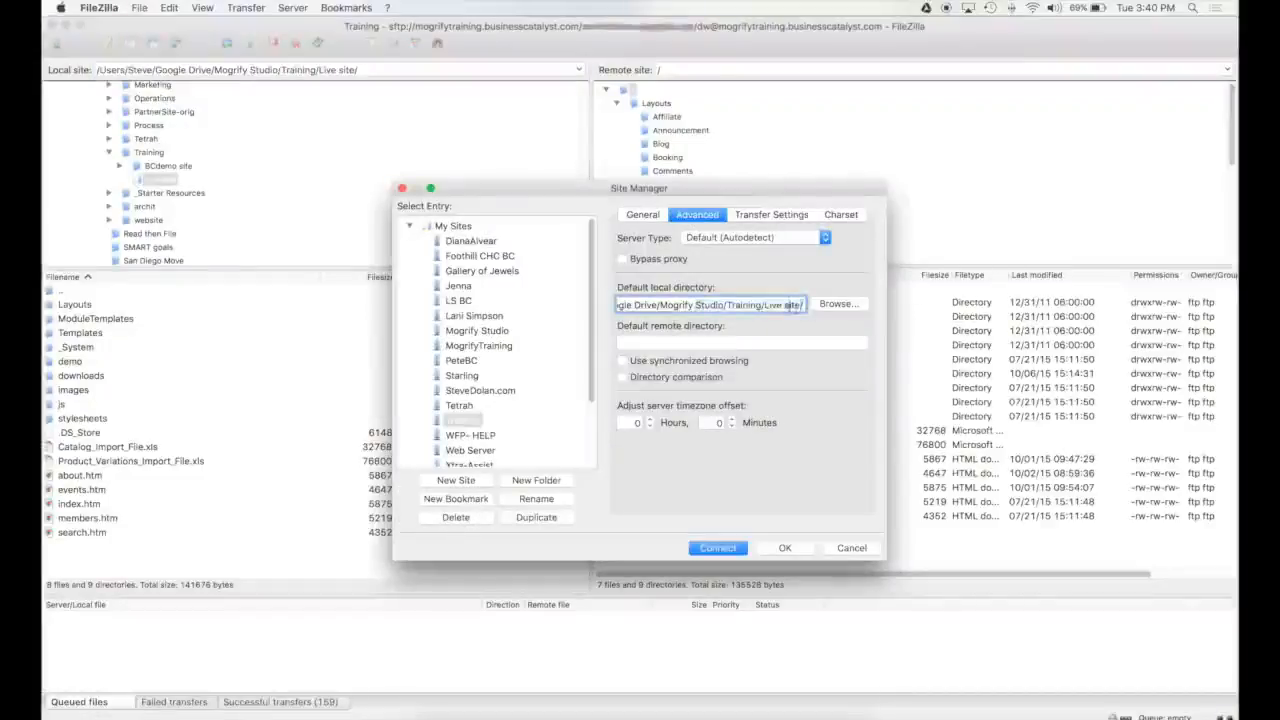
pyautogui.click(468, 421)
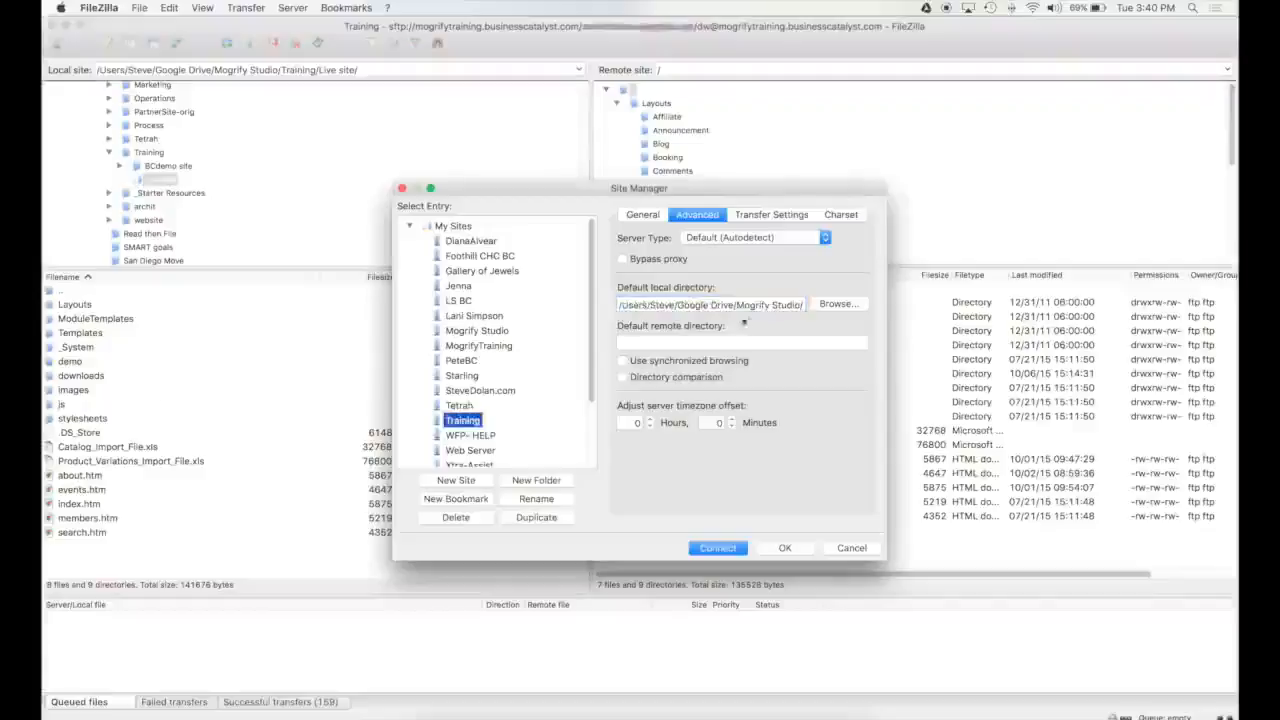
pyautogui.moveTo(746, 318); pyautogui.dragTo(810, 315)
pyautogui.click(783, 304)
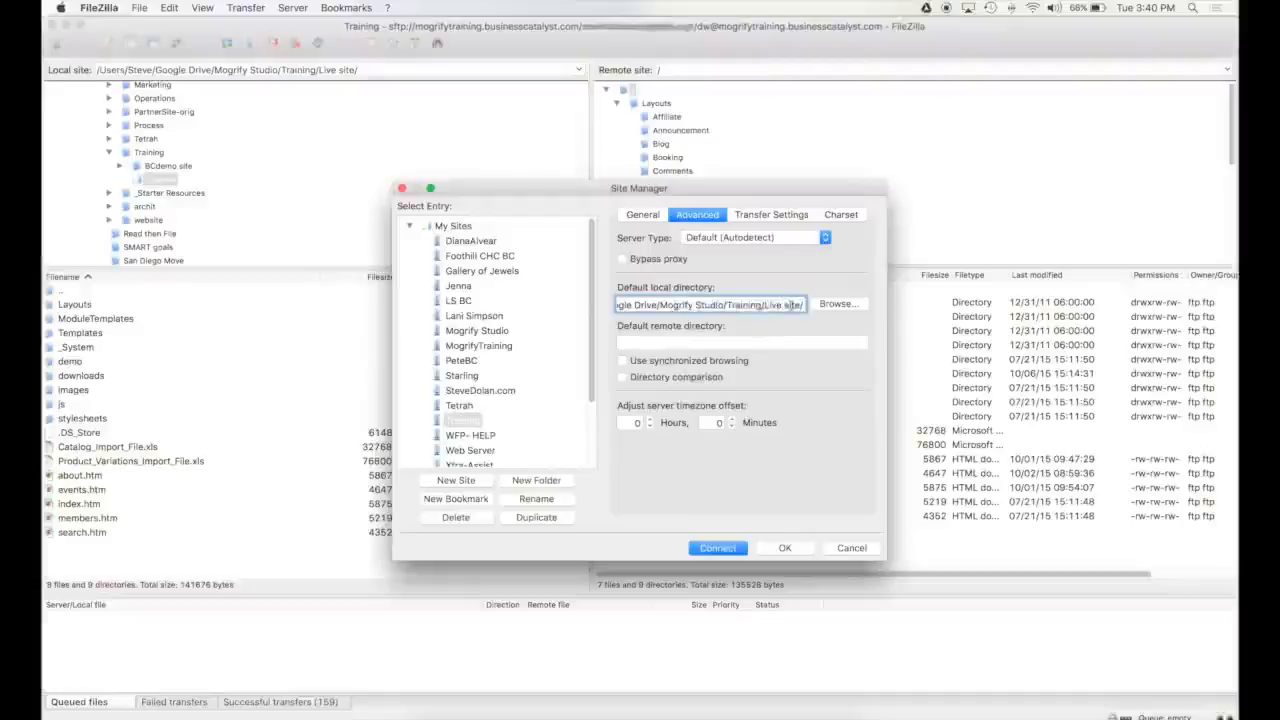
# Step: Set the Training site's default remote directory to /, enable synchronized browsing, and save the site settings
pyautogui.click(690, 344)
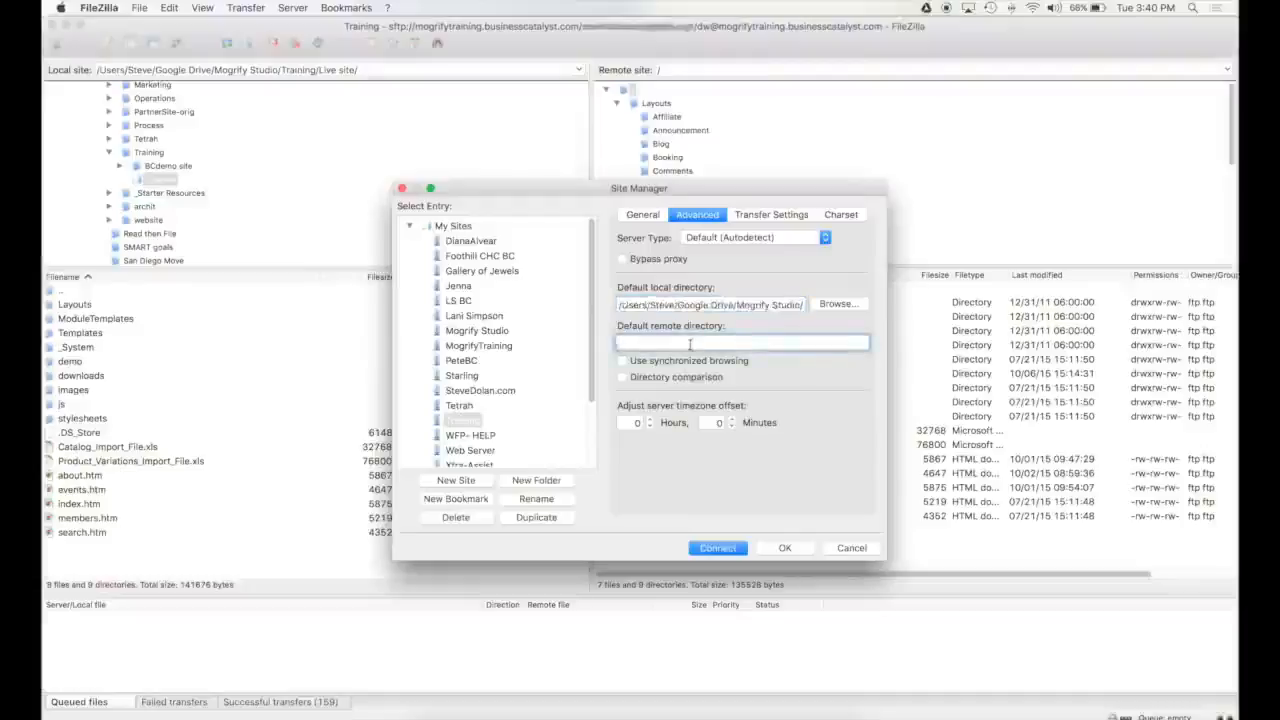
pyautogui.write('/')
pyautogui.moveTo(713, 190); pyautogui.dragTo(470, 211)
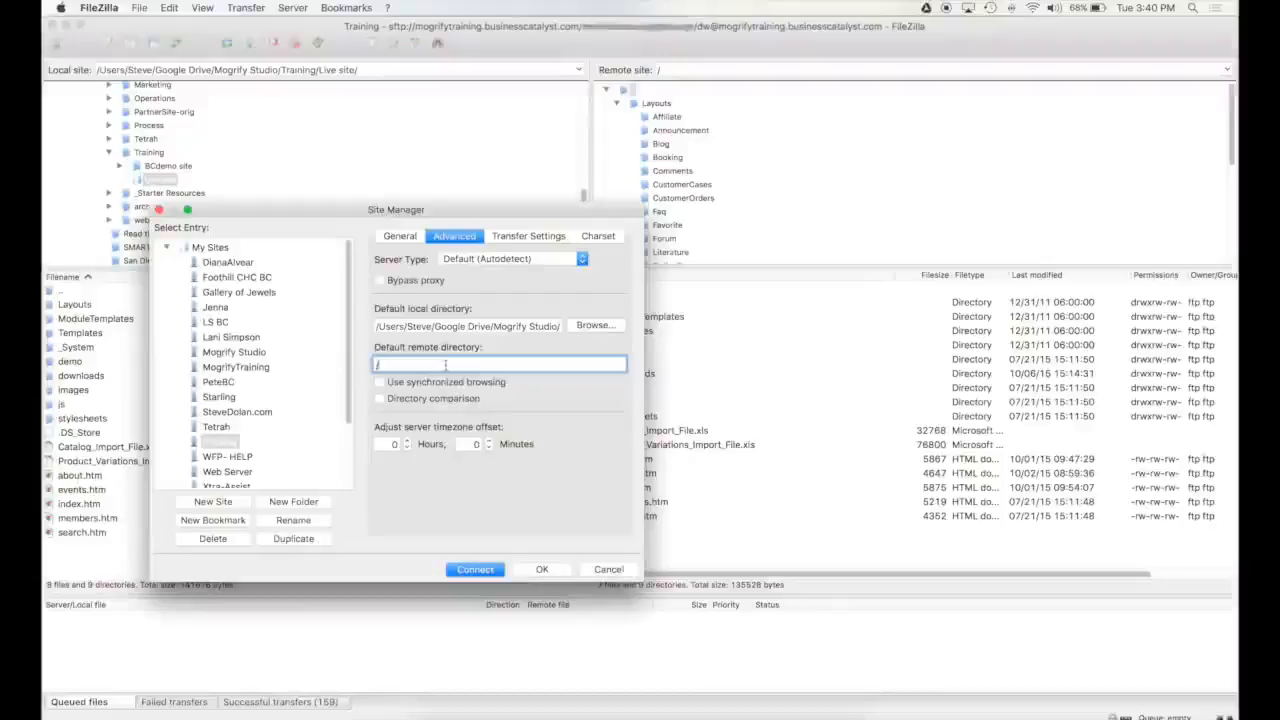
pyautogui.click(410, 384)
pyautogui.hotkey('shift', 'Tab')
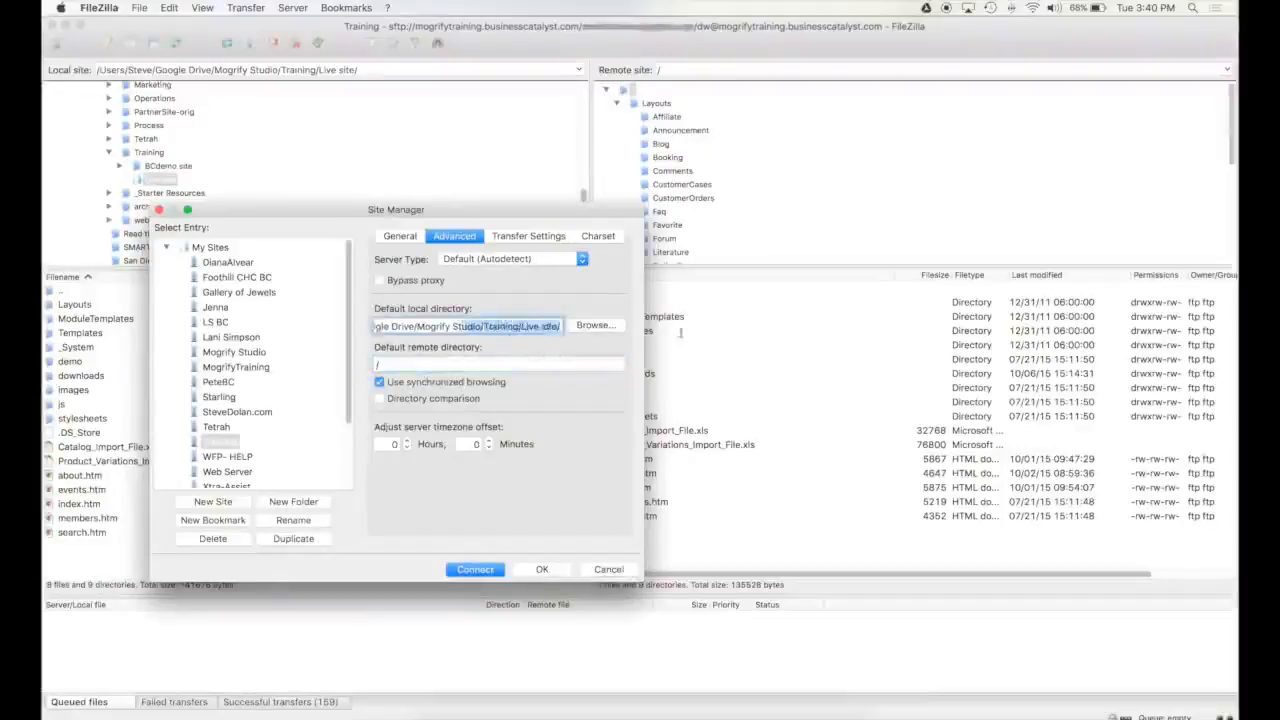
pyautogui.press('Tab')
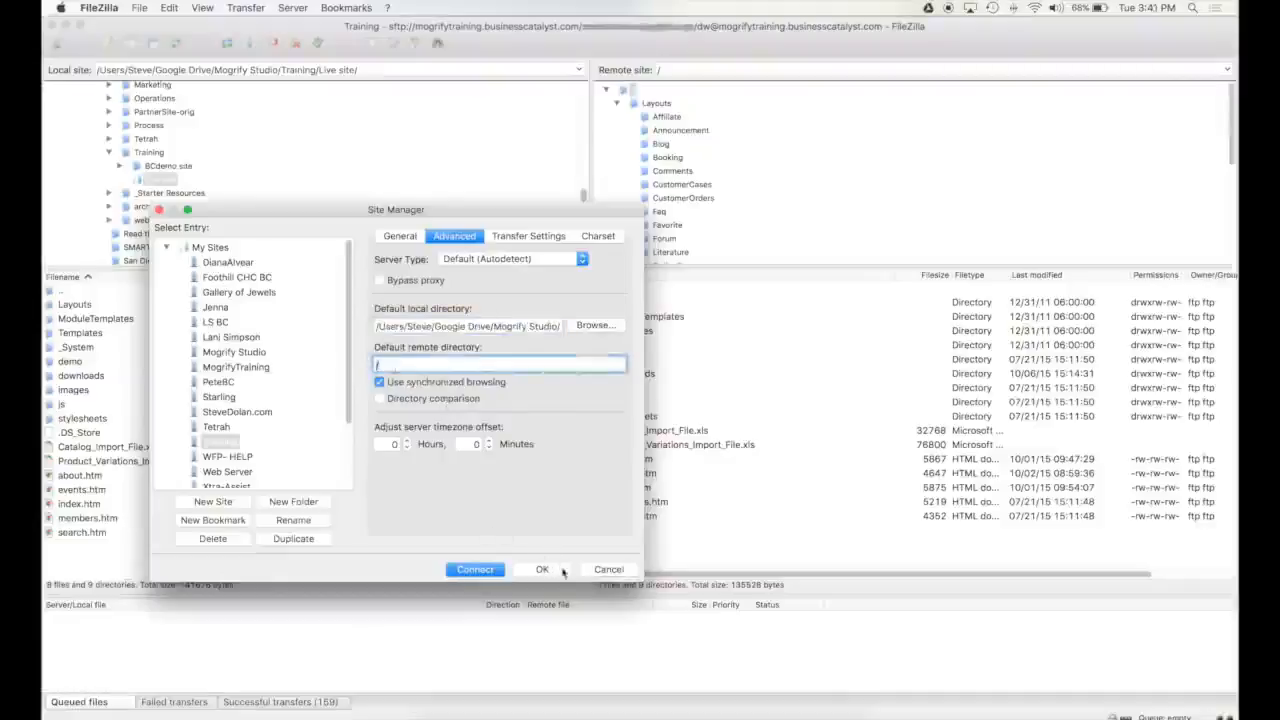
pyautogui.click(542, 569)
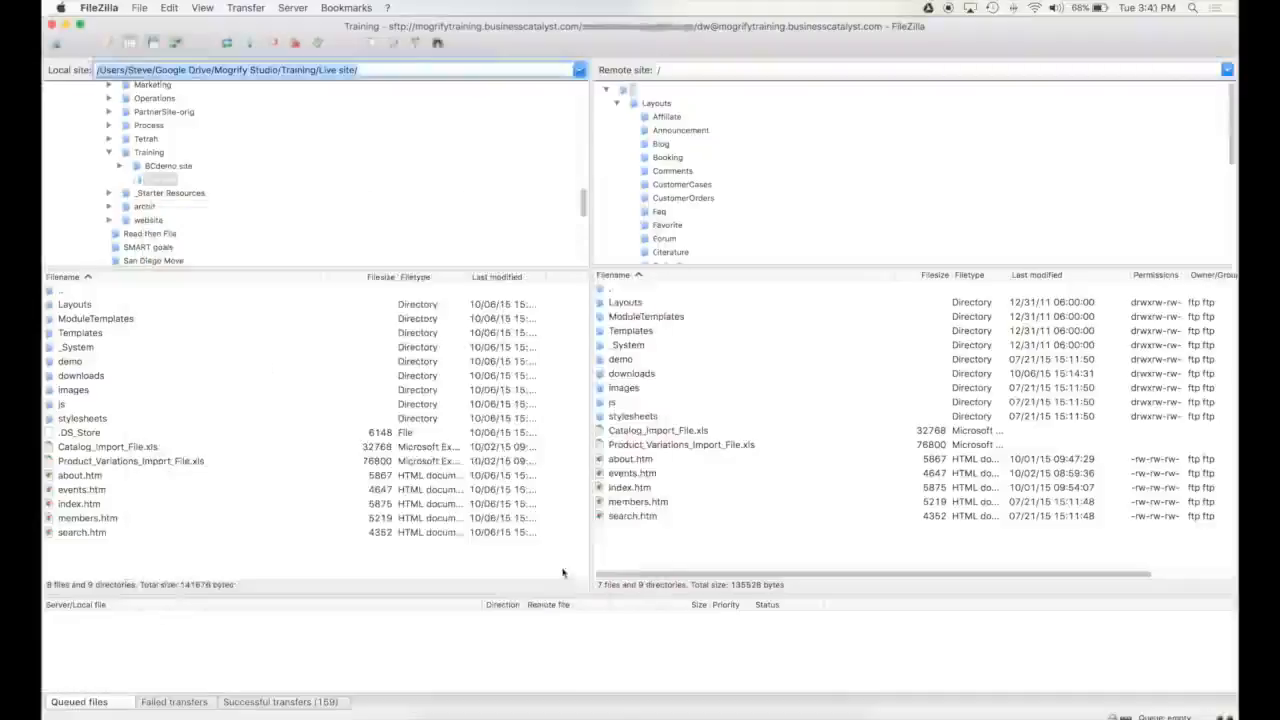
# Step: Open the Layouts directory in the local file list, followed by its OutboundEmails subdirectory
pyautogui.doubleClick(76, 305)
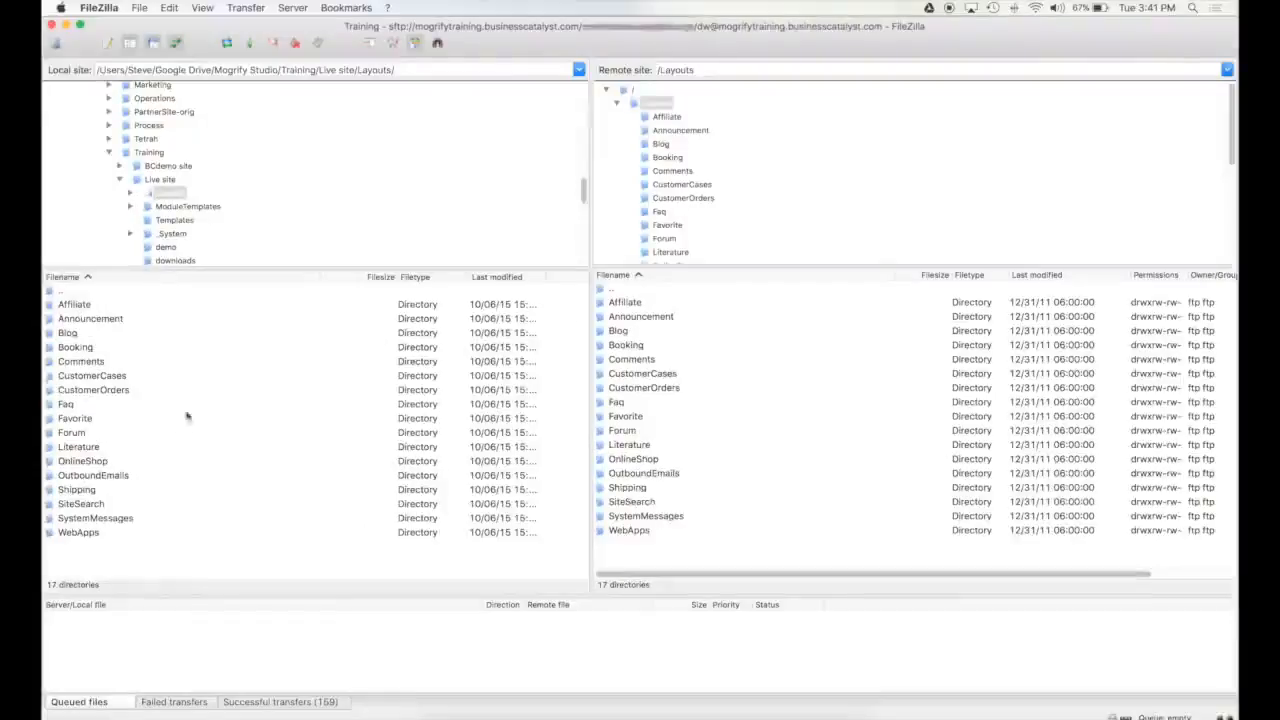
pyautogui.click(90, 477)
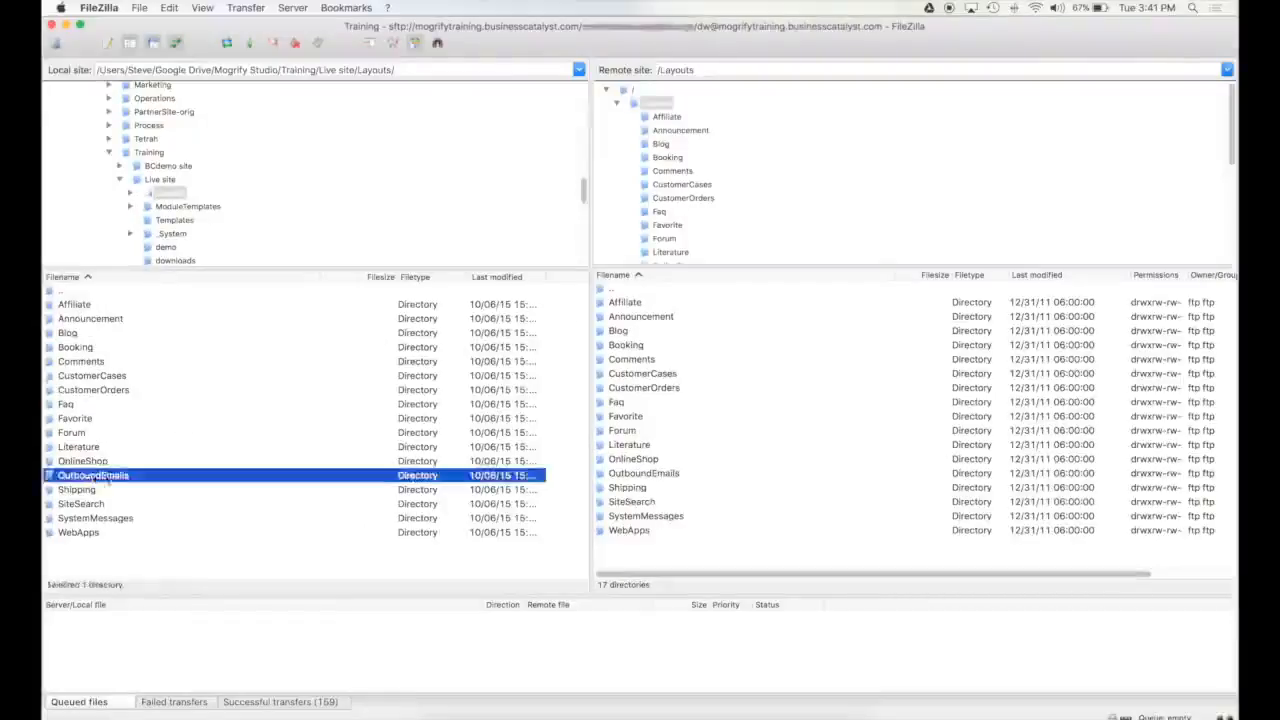
pyautogui.doubleClick(92, 478)
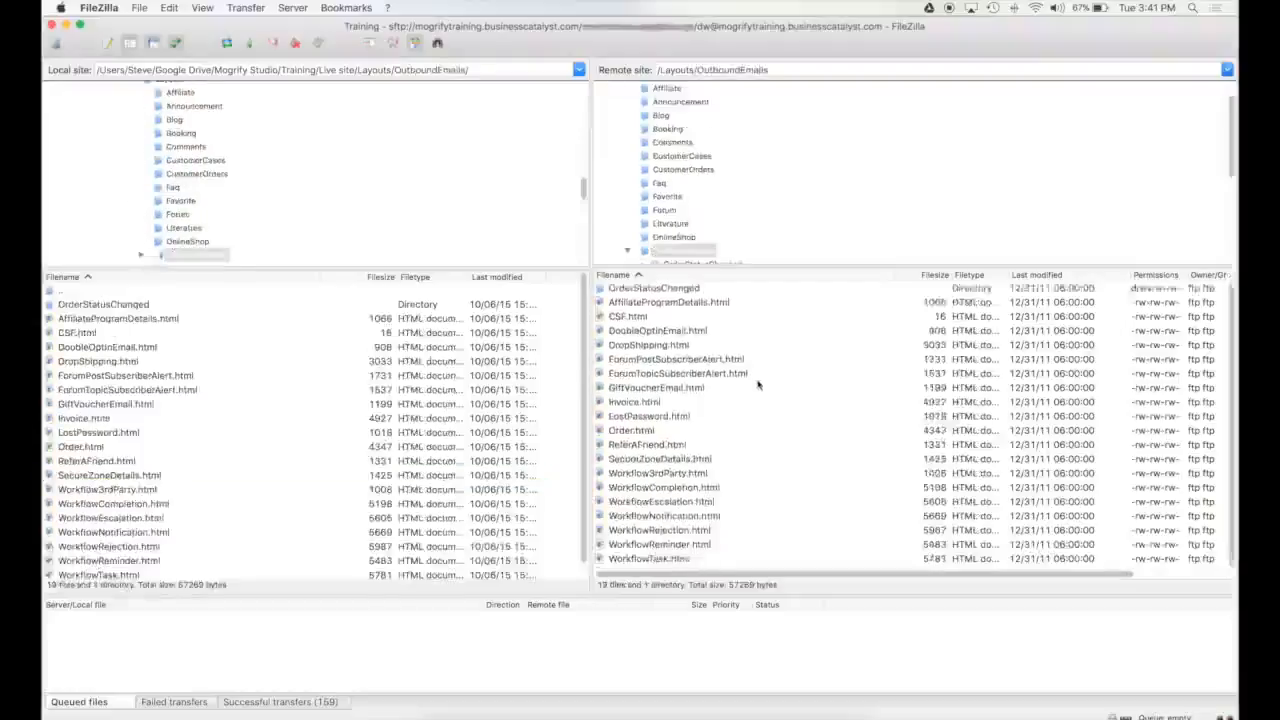
# Step: Widen the Last modified column of the local file list to fit the full timestamps
pyautogui.scroll(-1, 604, 445)
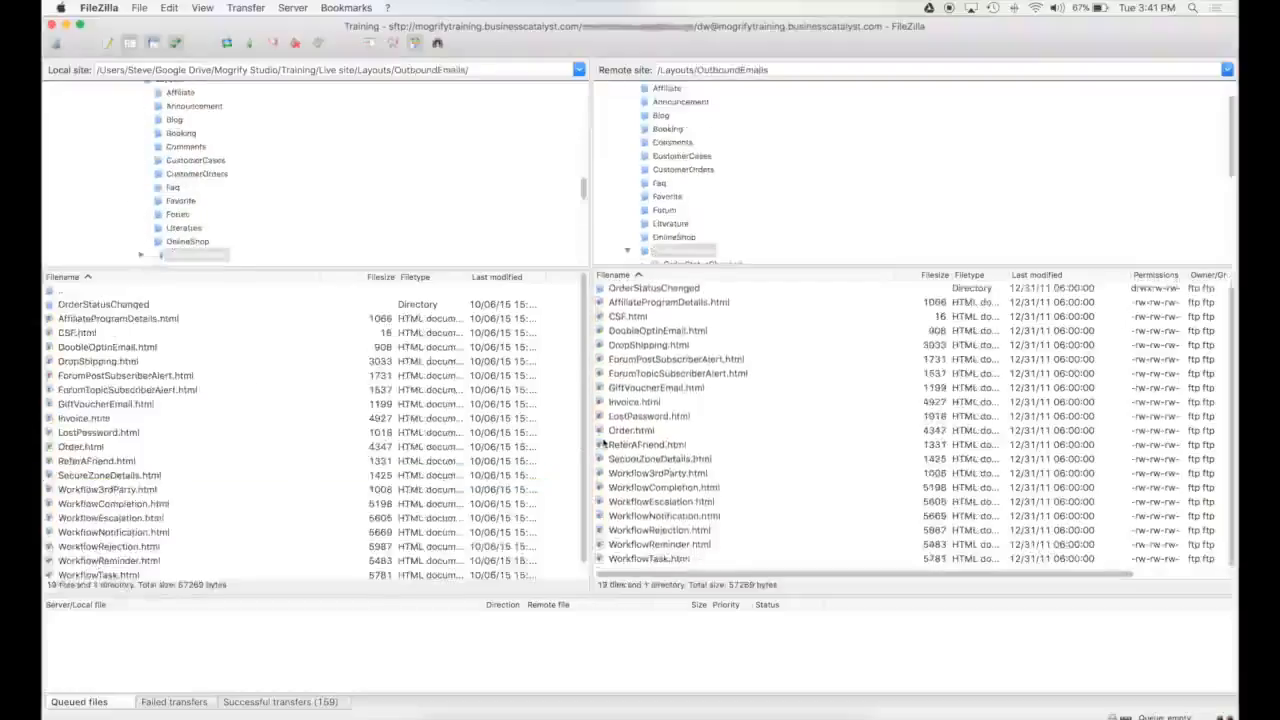
pyautogui.scroll(-1, 348, 494)
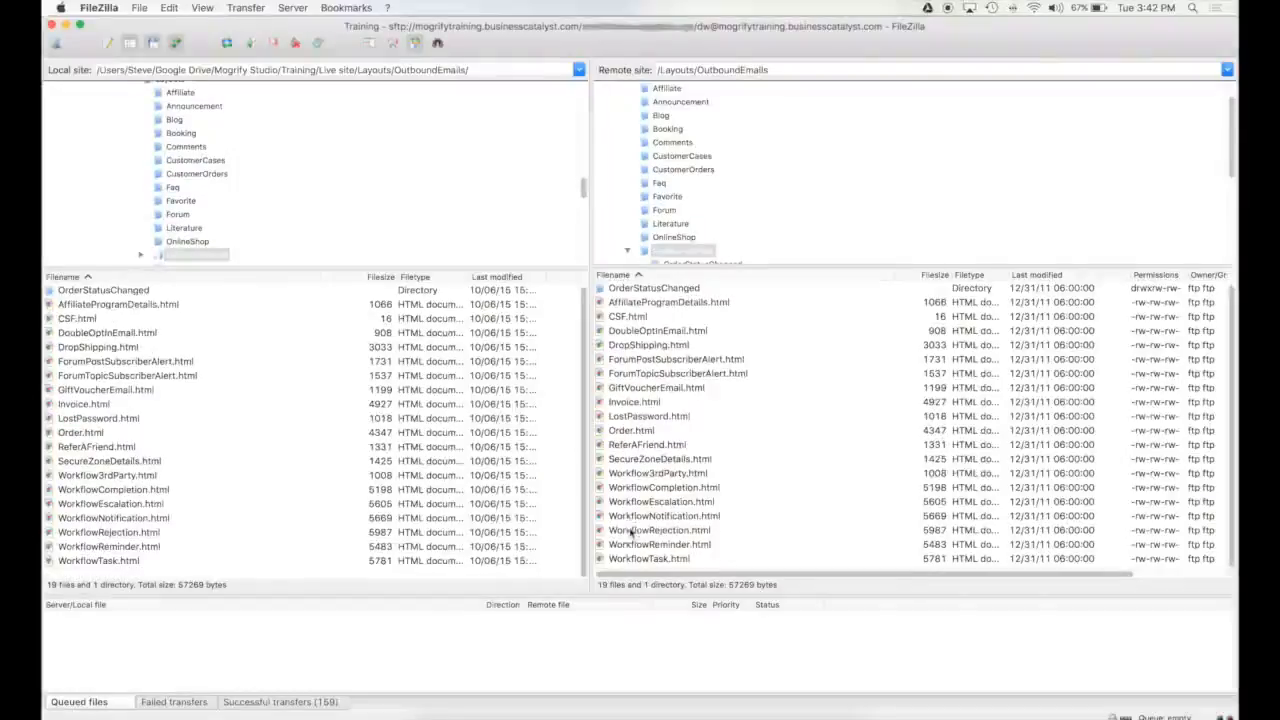
pyautogui.scroll(1, 428, 492)
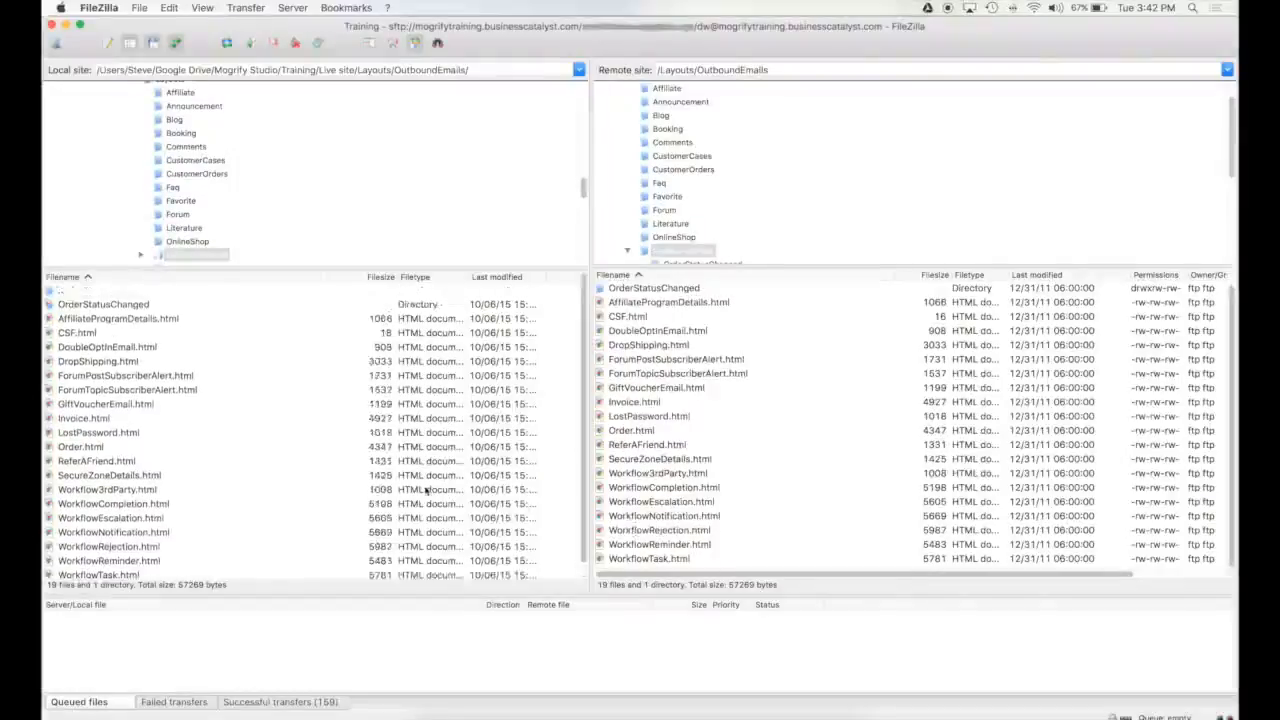
pyautogui.doubleClick(545, 278)
# Step: Compare the modification dates and file sizes of the local OutboundEmails files, including CSF.html, with their remote counterparts
pyautogui.click(517, 304)
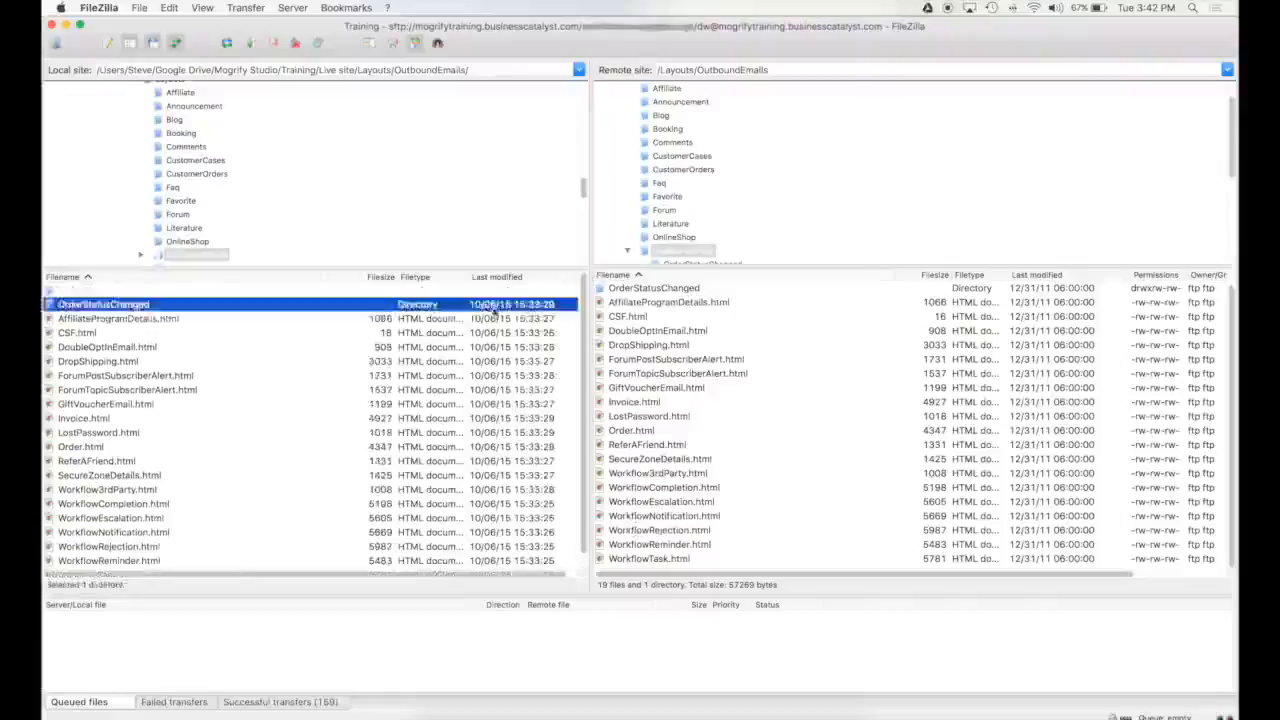
pyautogui.click(475, 460)
pyautogui.click(480, 418)
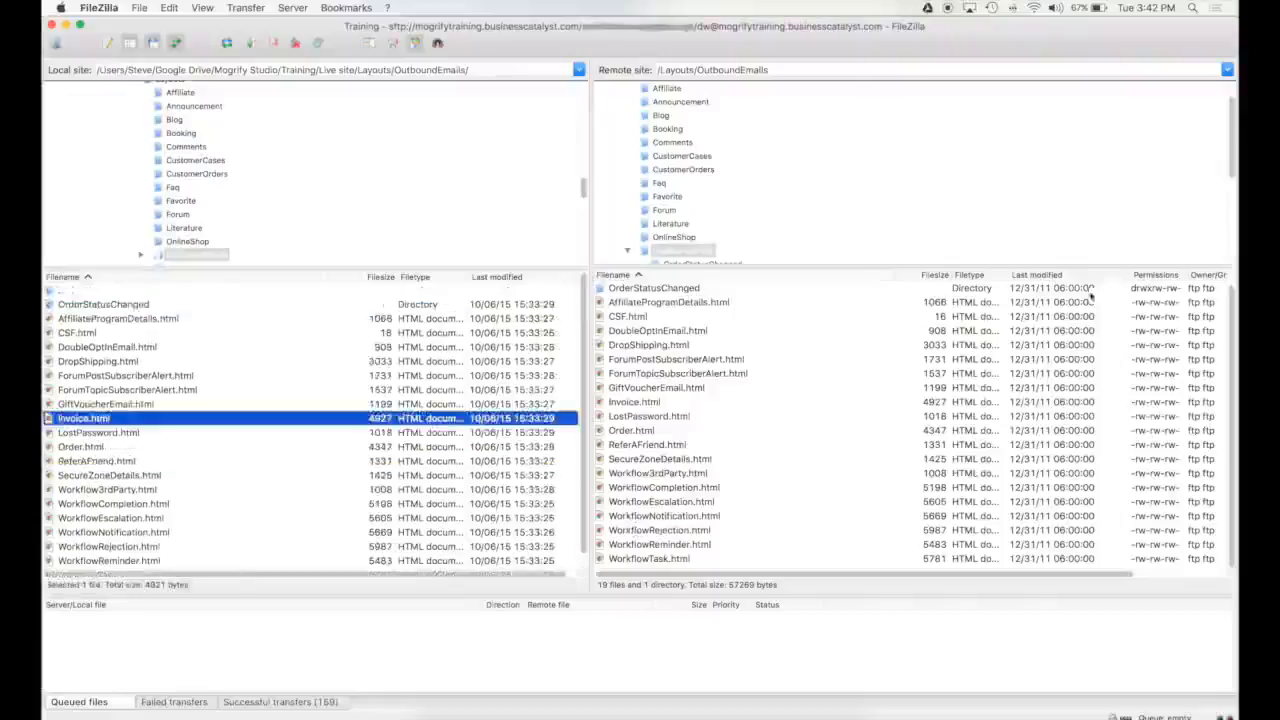
pyautogui.click(390, 389)
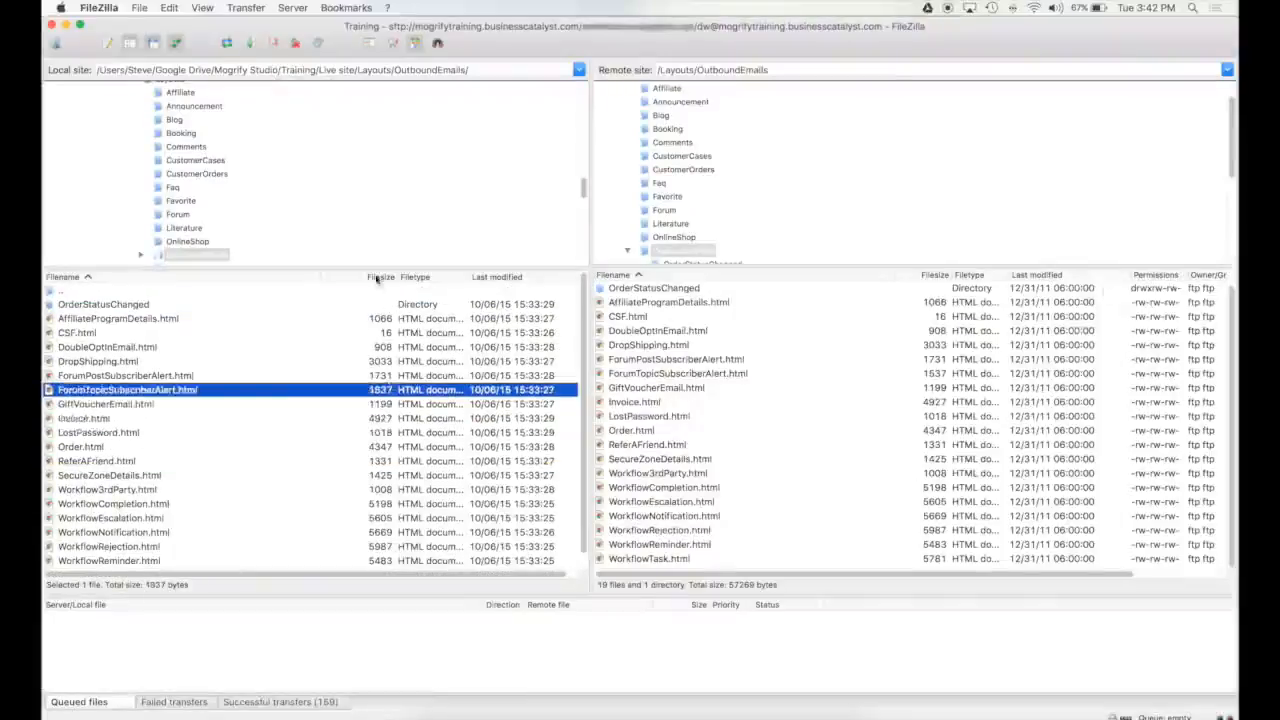
pyautogui.click(1026, 318)
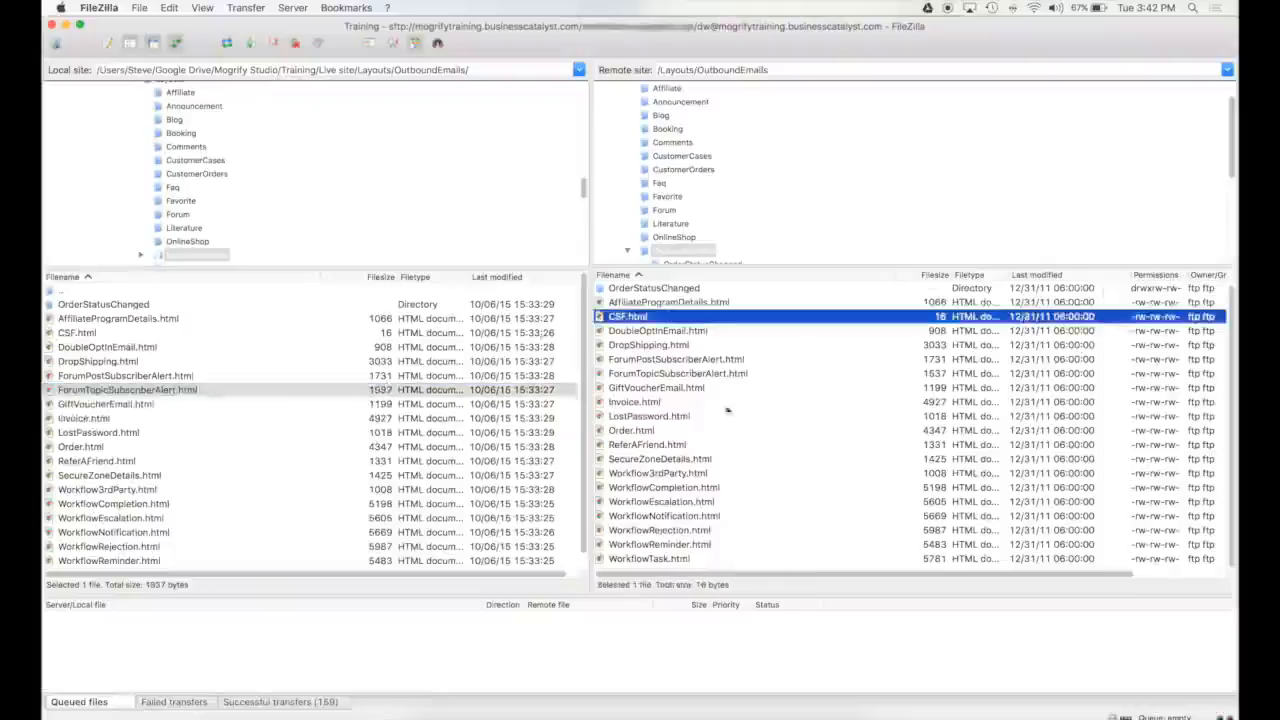
pyautogui.scroll(-1, 478, 385)
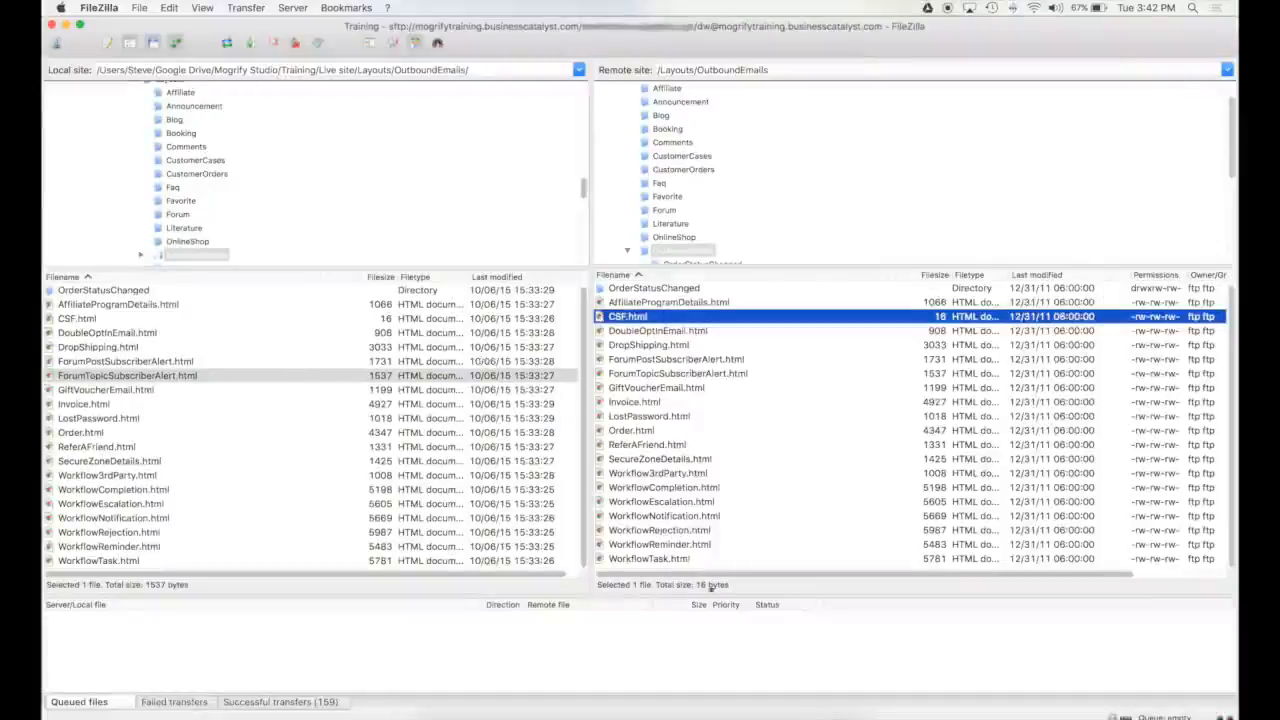
pyautogui.scroll(1, 714, 414)
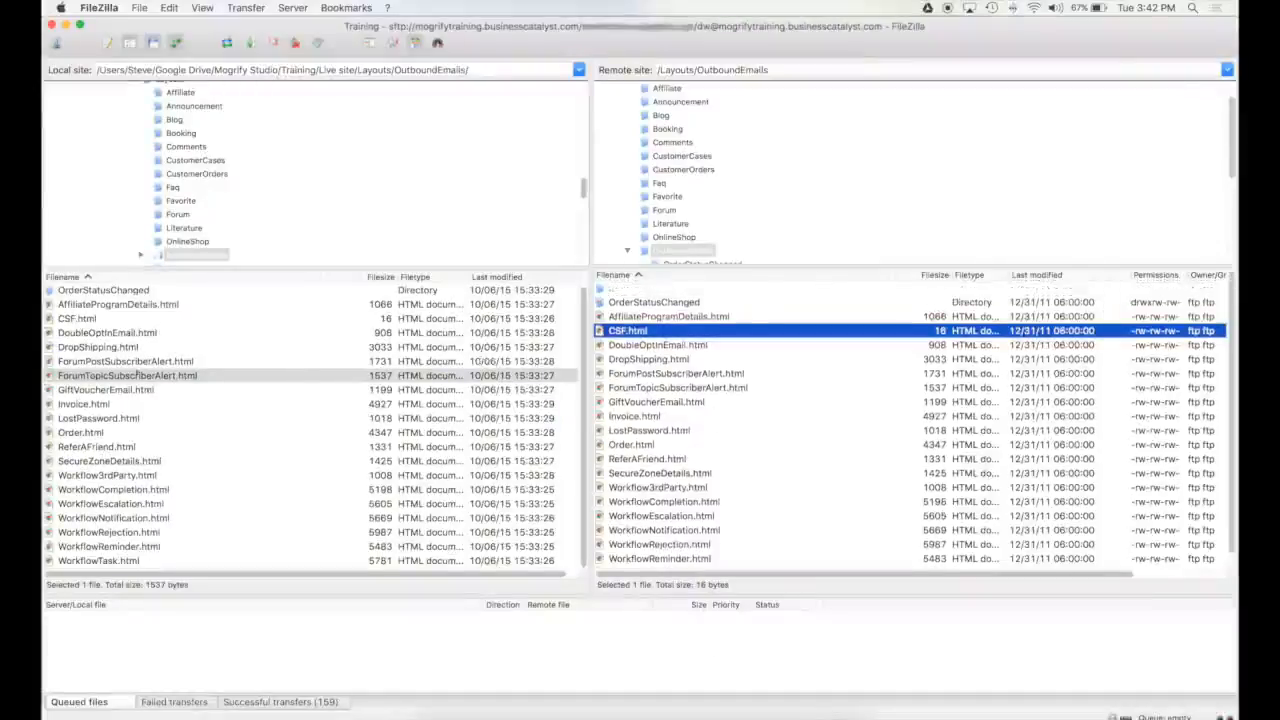
pyautogui.click(84, 362)
pyautogui.scroll(1, 197, 360)
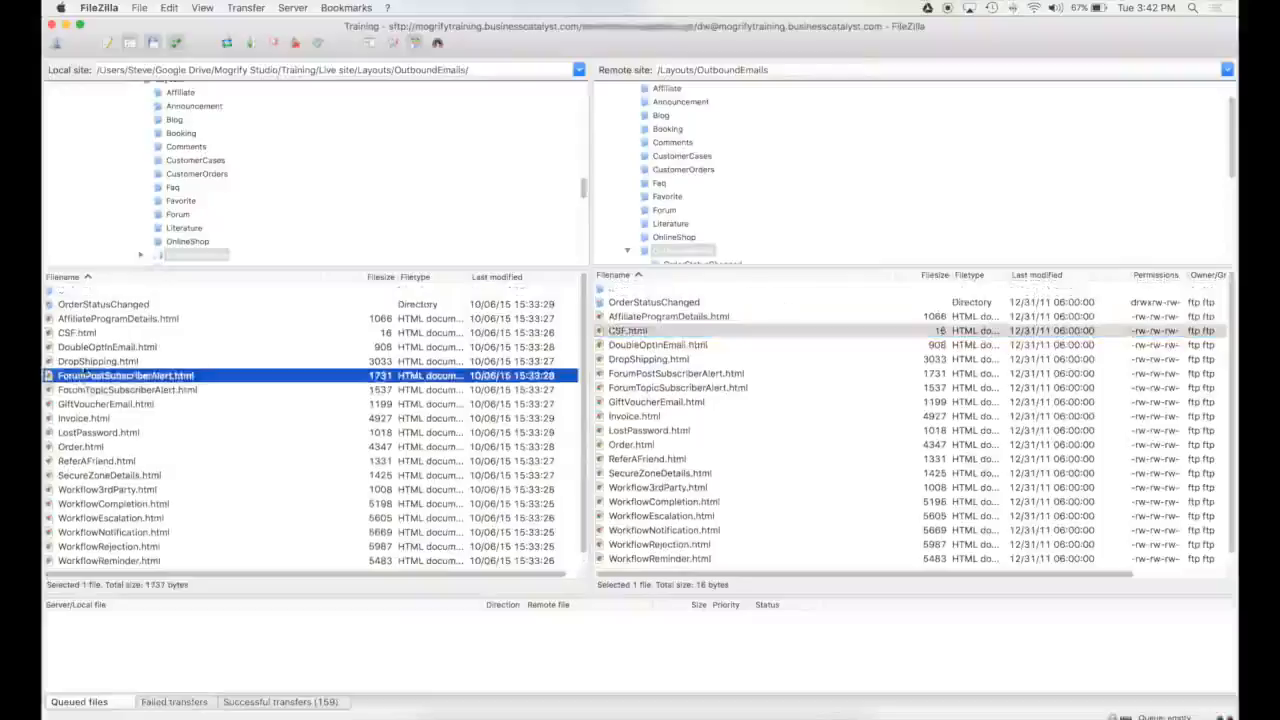
pyautogui.click(64, 334)
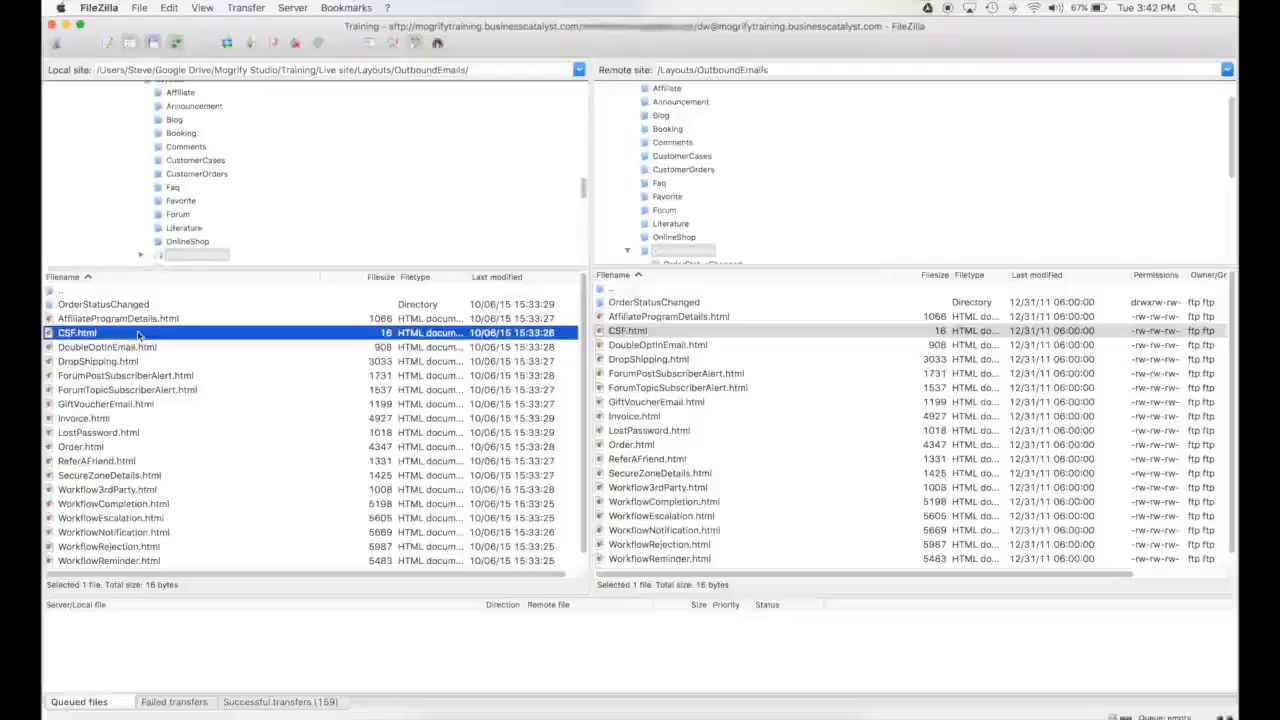
# Step: Upload the local CSF.html to the remote OutboundEmails directory and reposition the existing-file dialog to read its details
pyautogui.moveTo(54, 335); pyautogui.dragTo(703, 388)
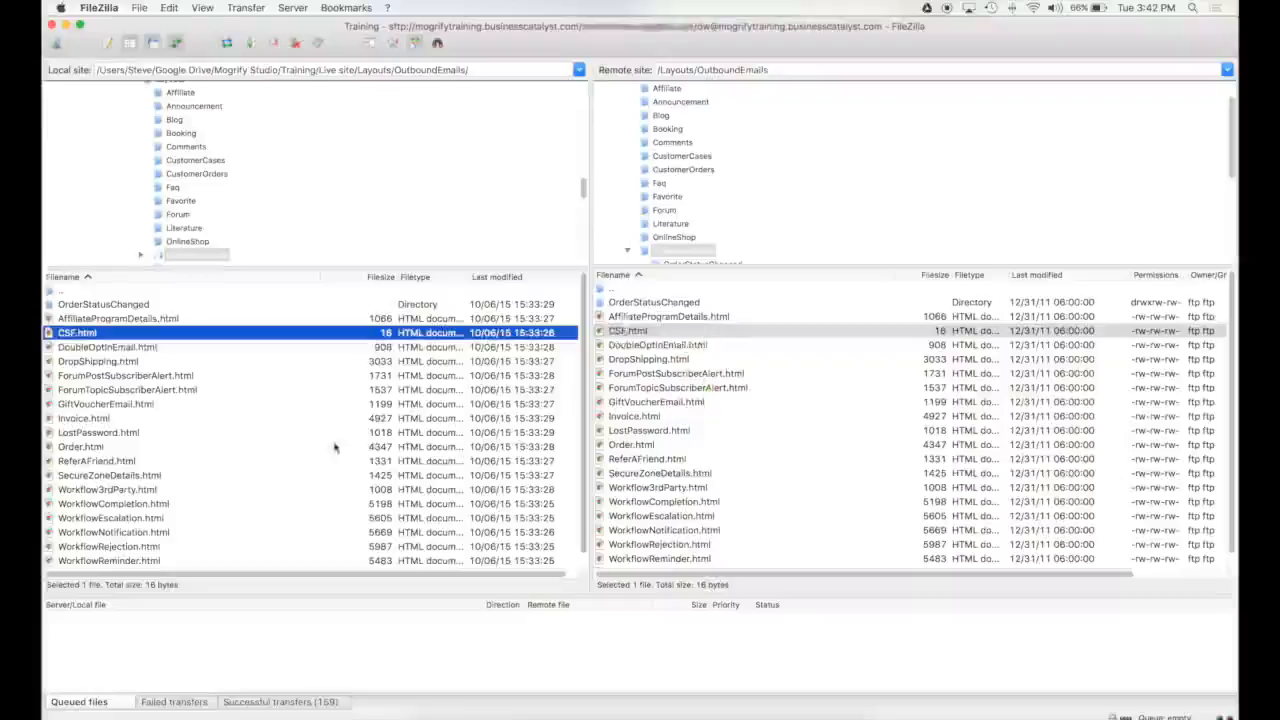
pyautogui.moveTo(327, 444); pyautogui.dragTo(756, 360)
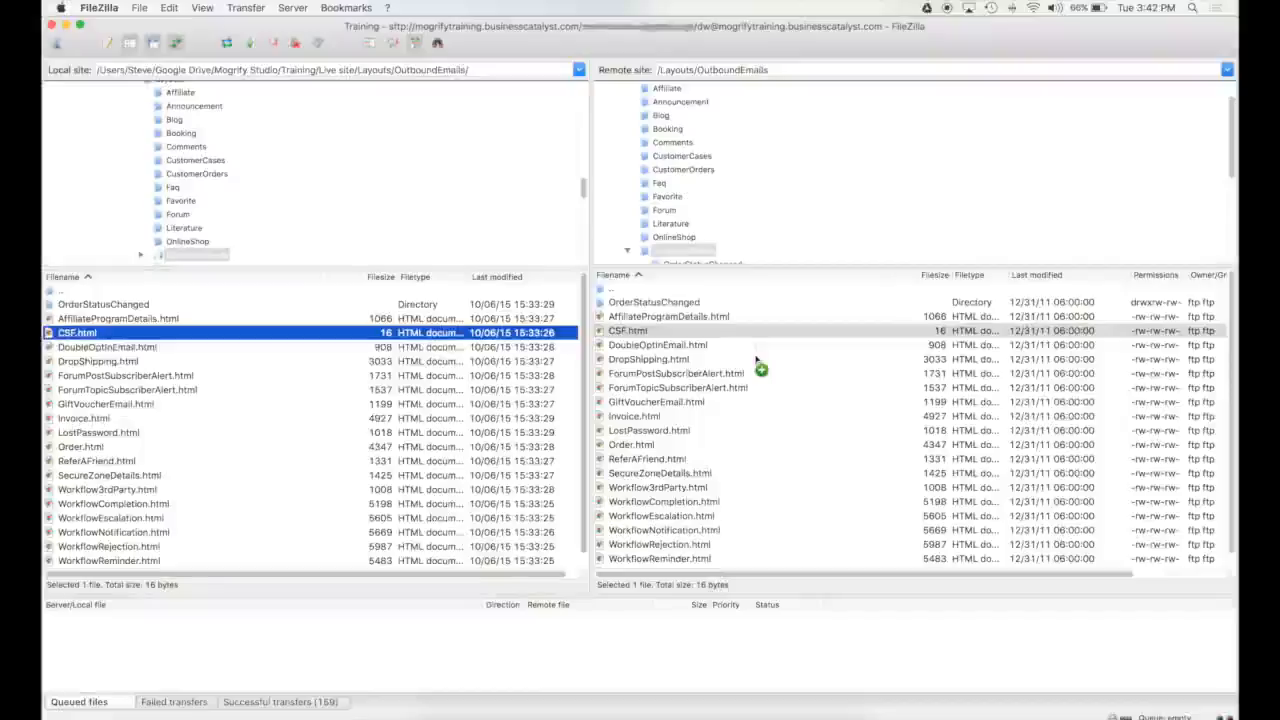
pyautogui.moveTo(756, 360); pyautogui.dragTo(756, 360)
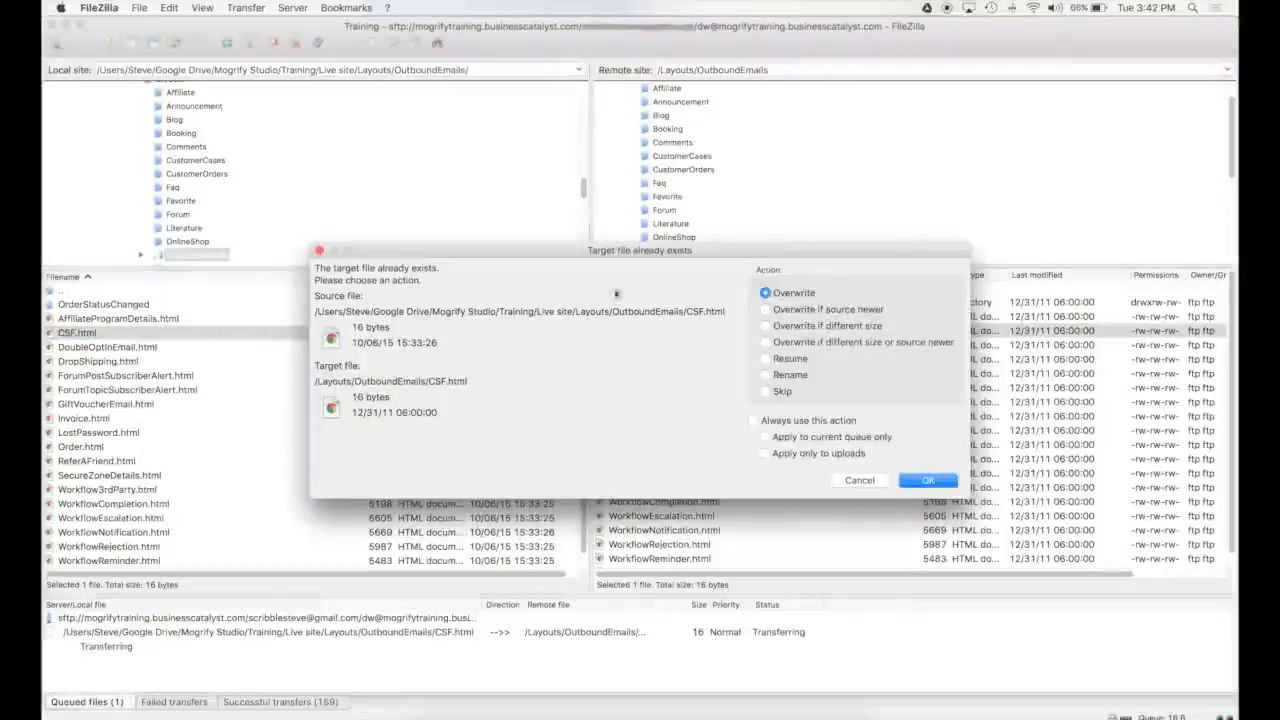
pyautogui.moveTo(767, 255); pyautogui.dragTo(722, 311)
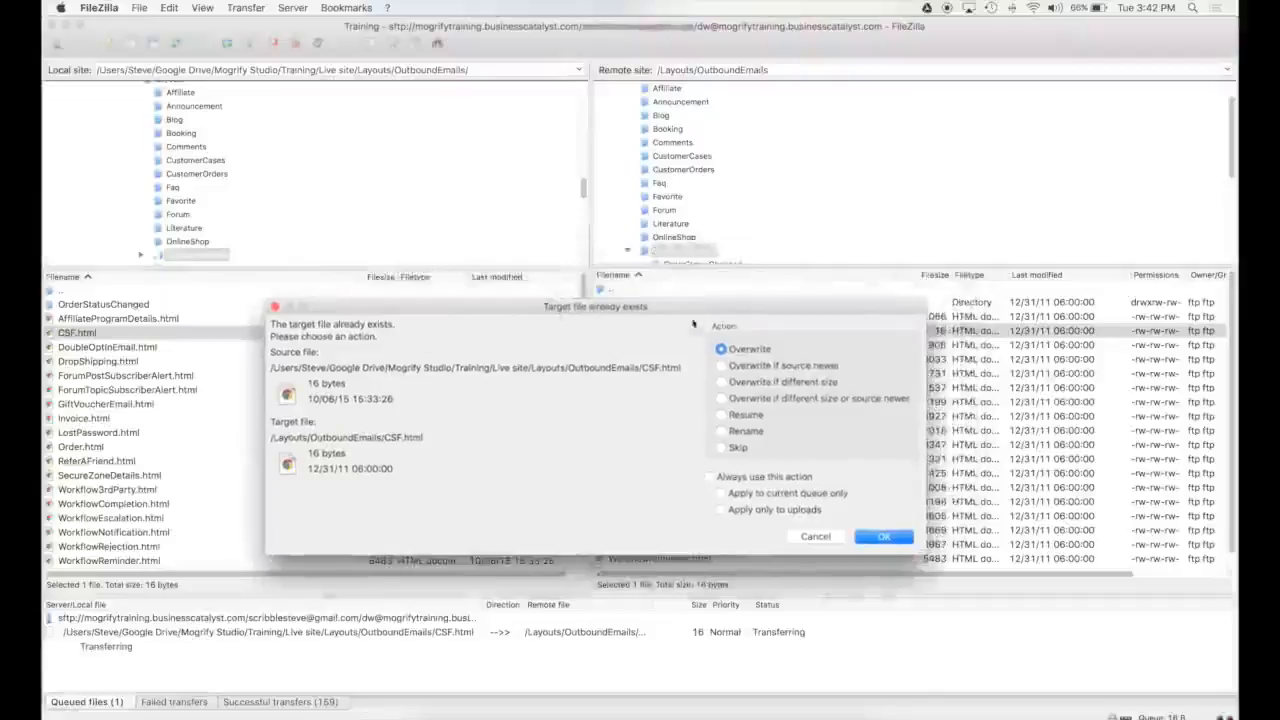
pyautogui.moveTo(689, 317); pyautogui.dragTo(717, 245)
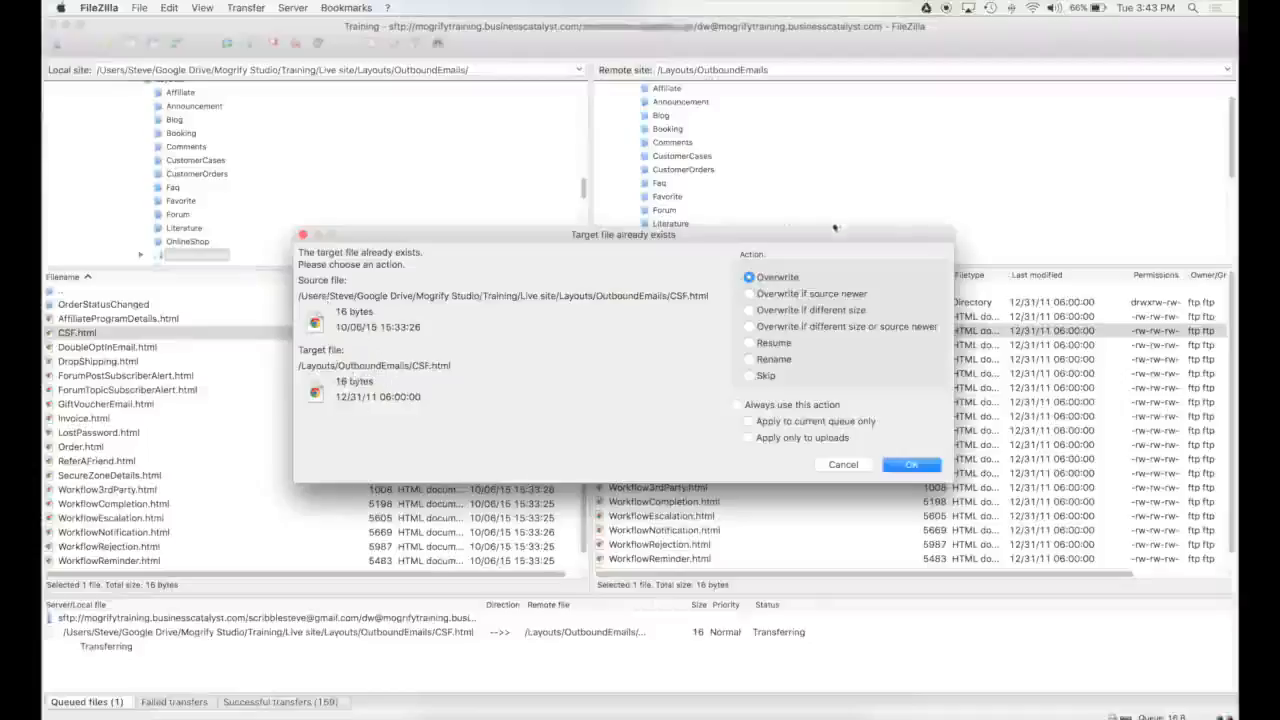
pyautogui.moveTo(838, 236); pyautogui.dragTo(714, 240)
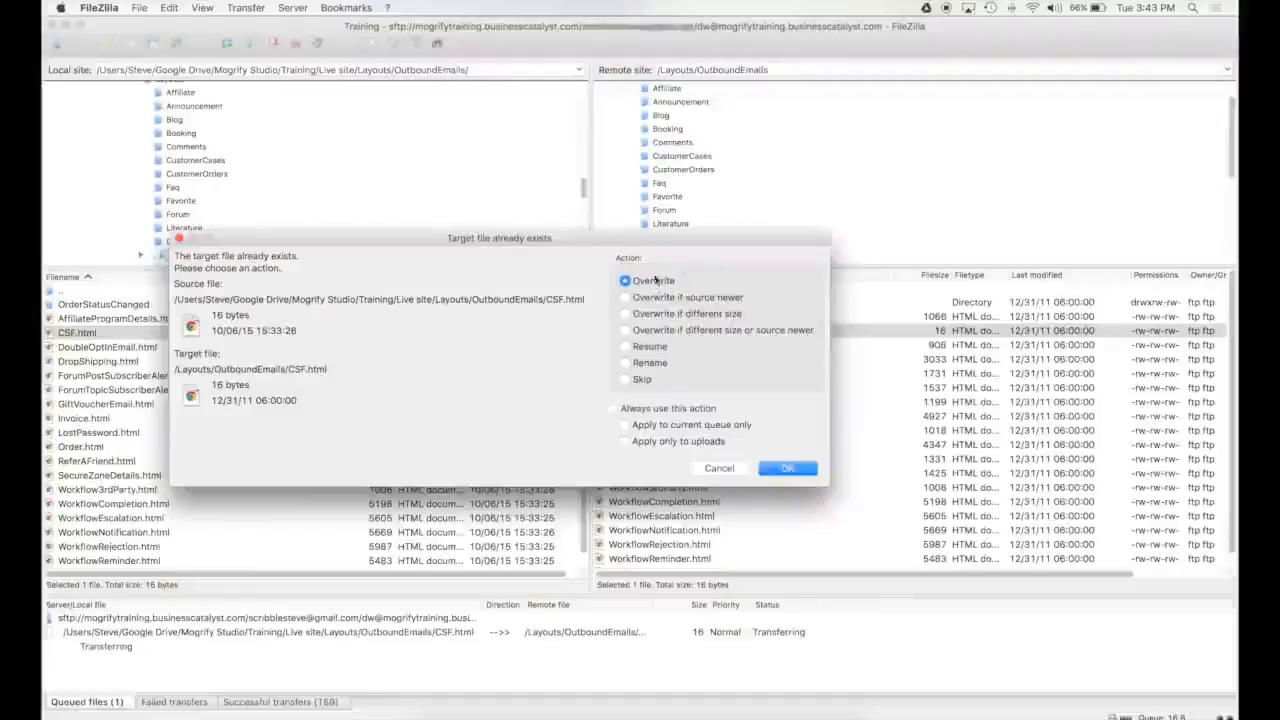
# Step: Try the conditional overwrite actions for the existing CSF.html, ending with the Skip action
pyautogui.click(689, 297)
pyautogui.moveTo(641, 246); pyautogui.dragTo(710, 242)
pyautogui.click(784, 312)
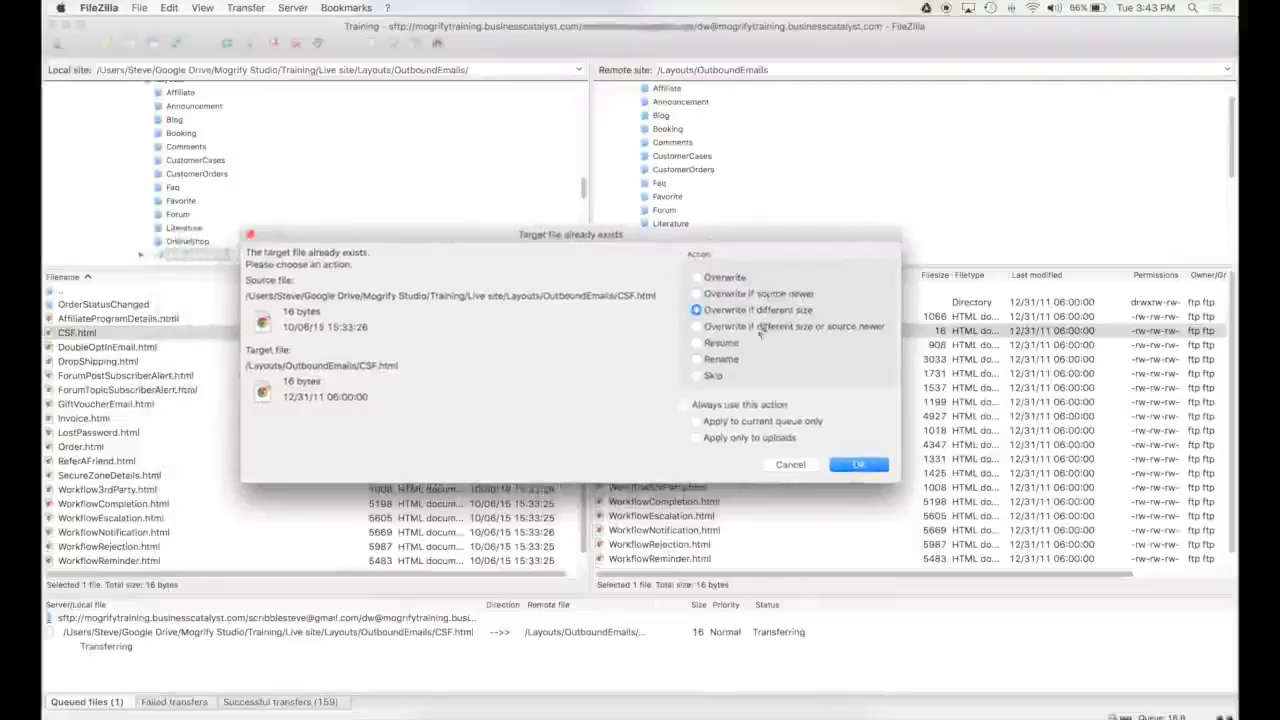
pyautogui.click(759, 330)
pyautogui.click(776, 296)
pyautogui.click(699, 377)
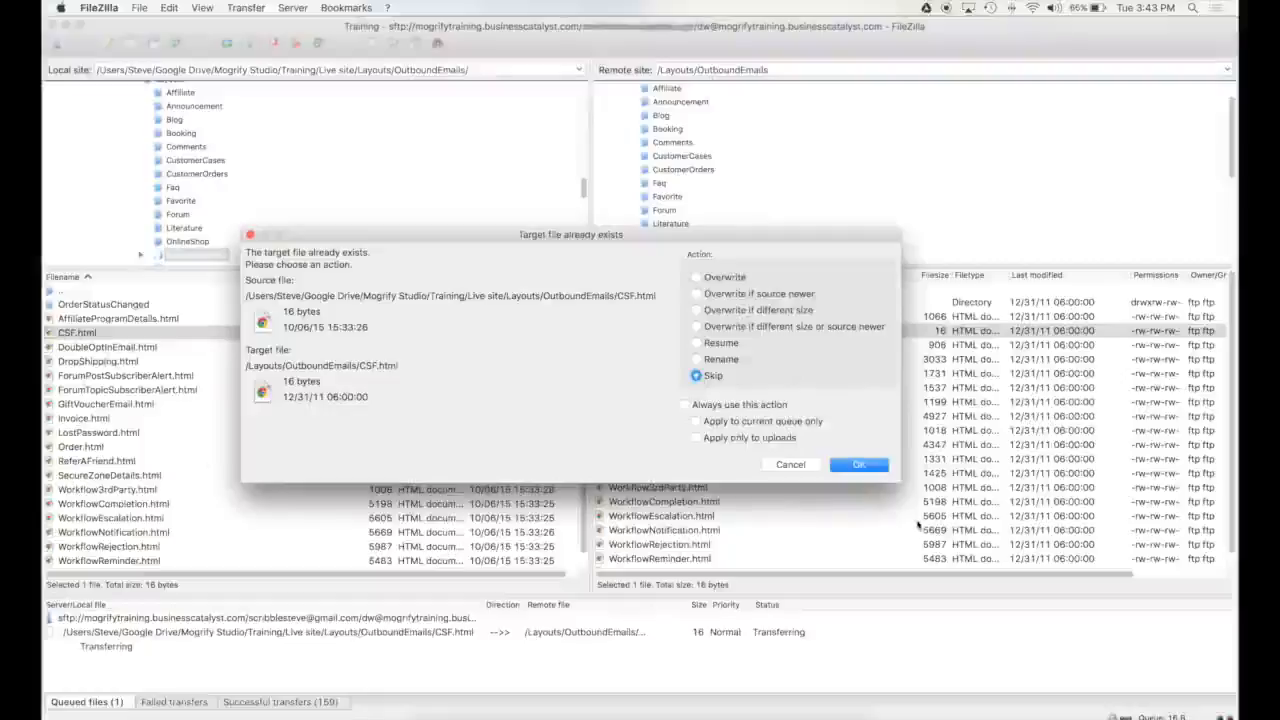
# Step: Try making Skip the permanent action, limited to the current queue only, and clear the Always use this action option
pyautogui.moveTo(567, 232); pyautogui.dragTo(615, 183)
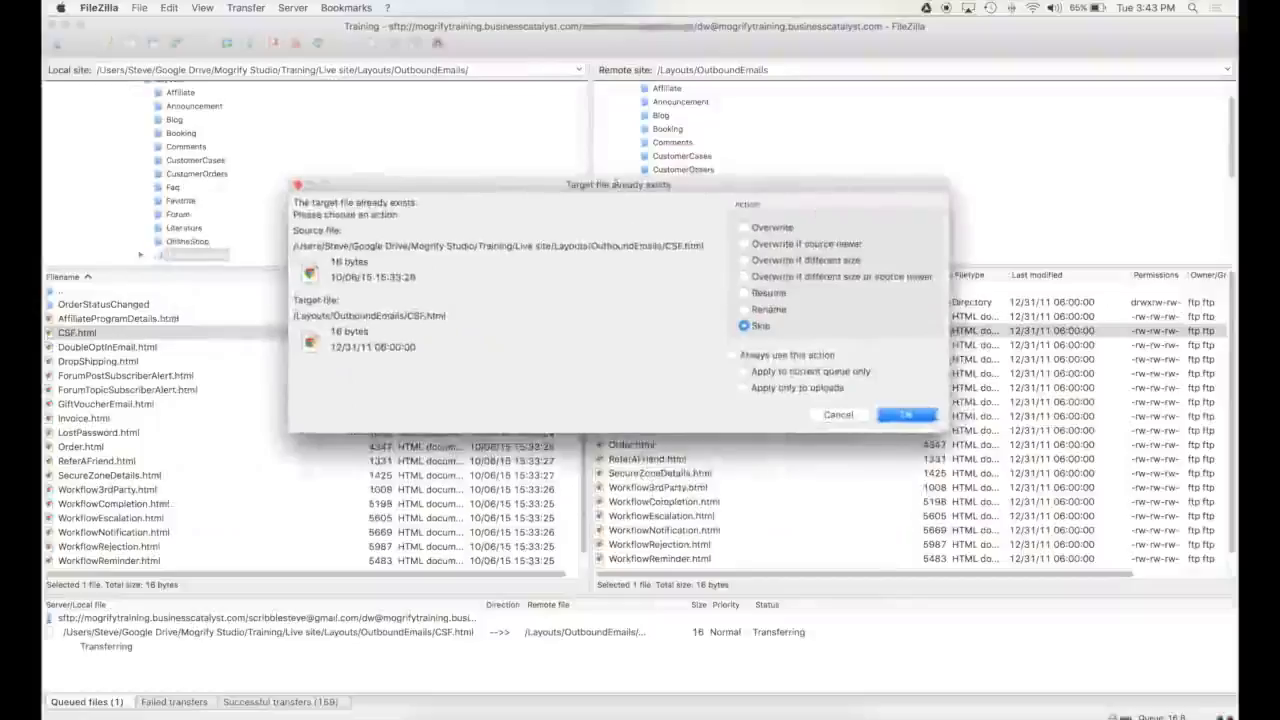
pyautogui.moveTo(712, 191); pyautogui.dragTo(705, 256)
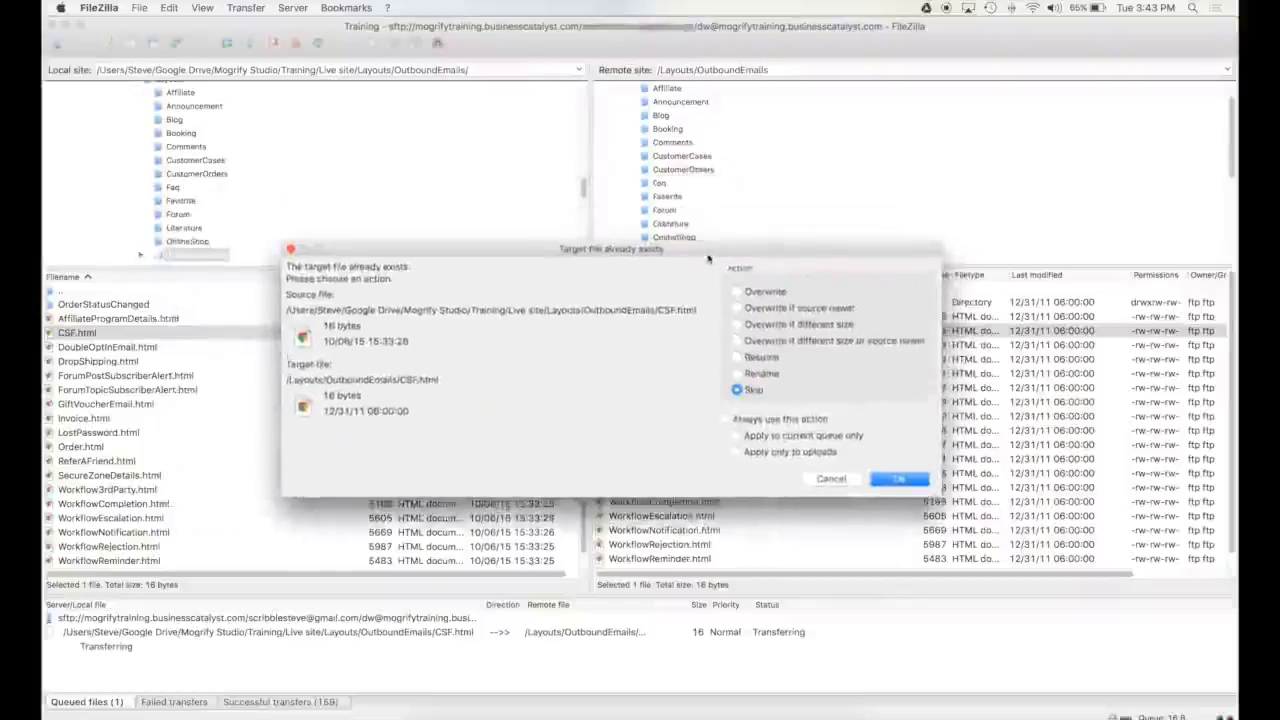
pyautogui.click(776, 421)
pyautogui.click(788, 443)
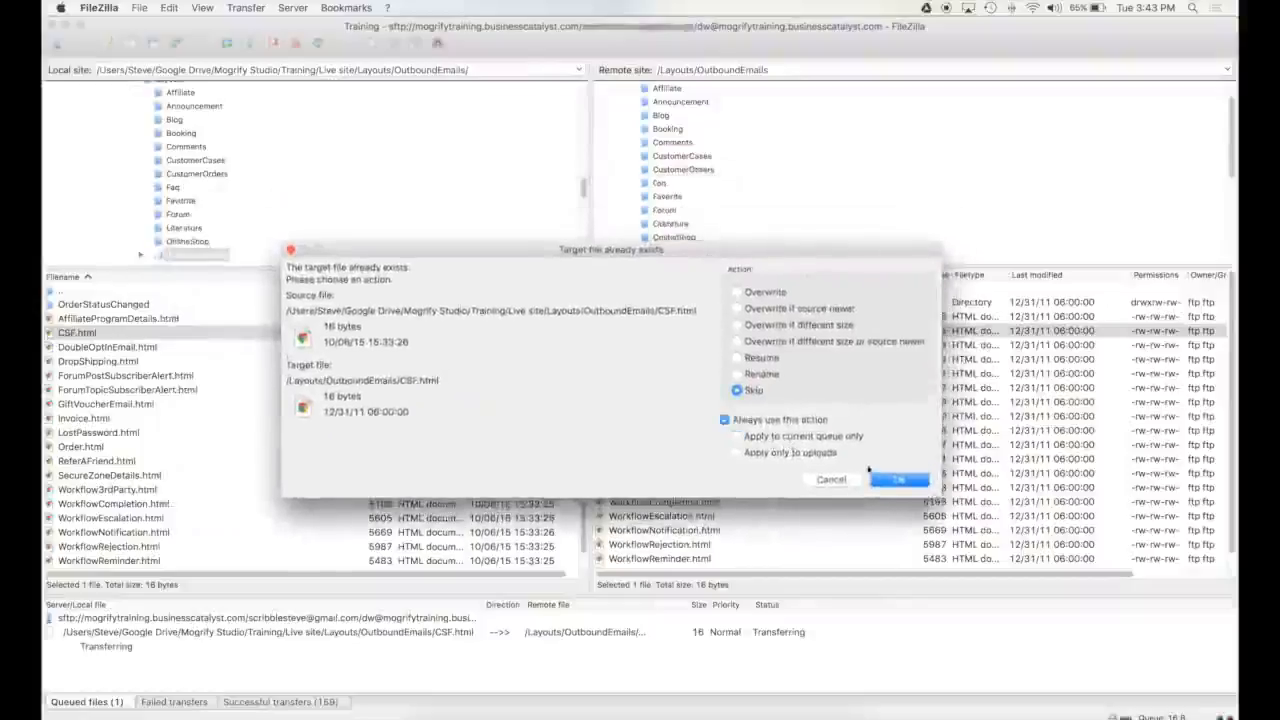
pyautogui.moveTo(697, 258)
pyautogui.mouseDown()
pyautogui.moveTo(731, 258)
pyautogui.moveTo(681, 254)
pyautogui.mouseUp()
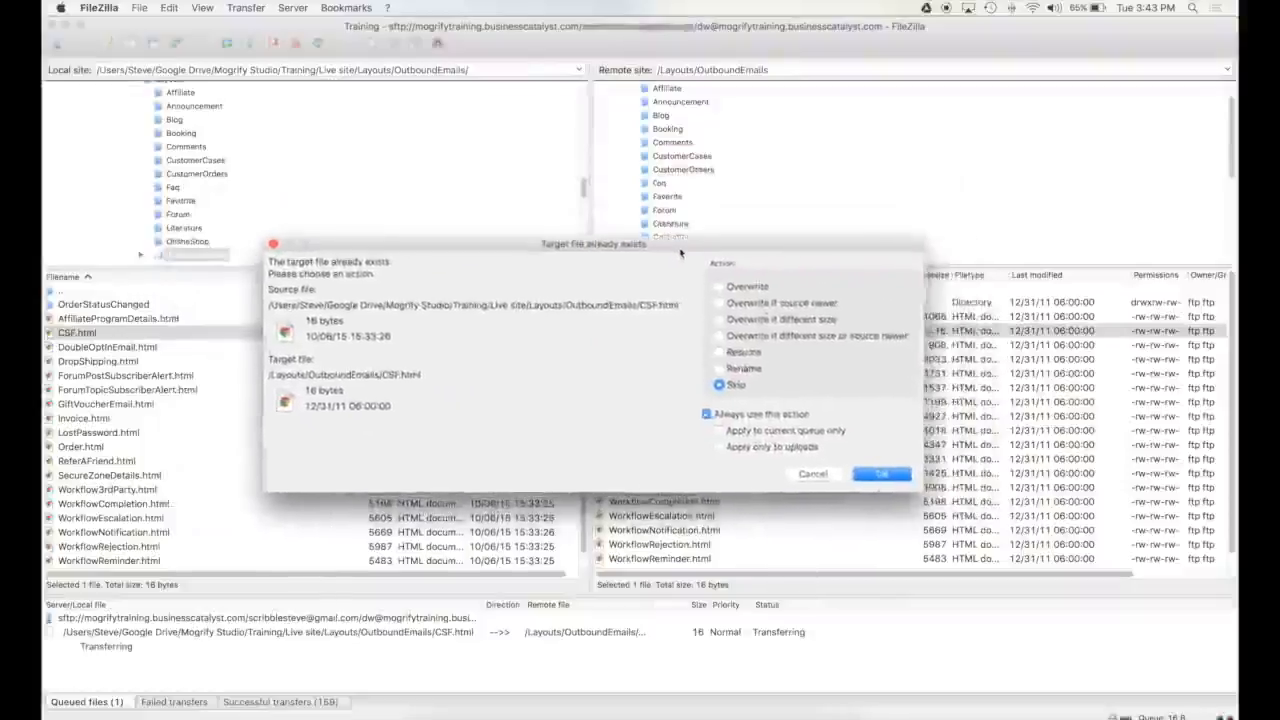
pyautogui.click(785, 431)
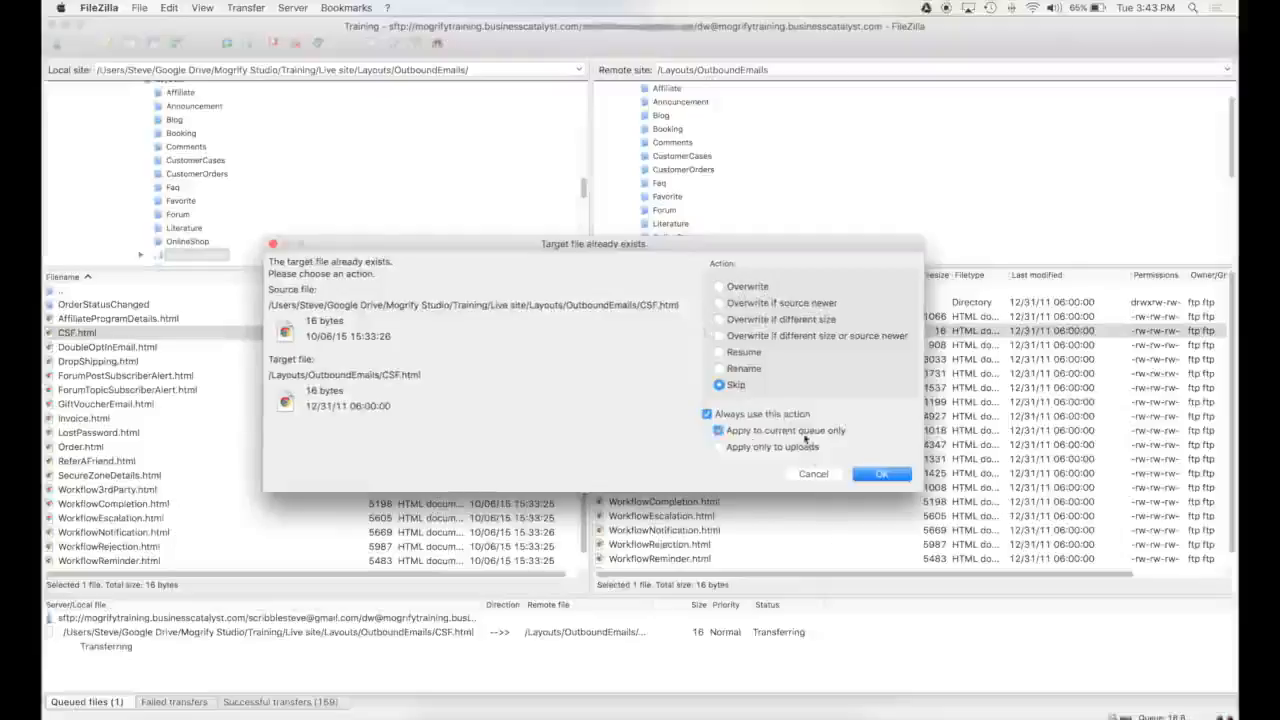
pyautogui.click(707, 414)
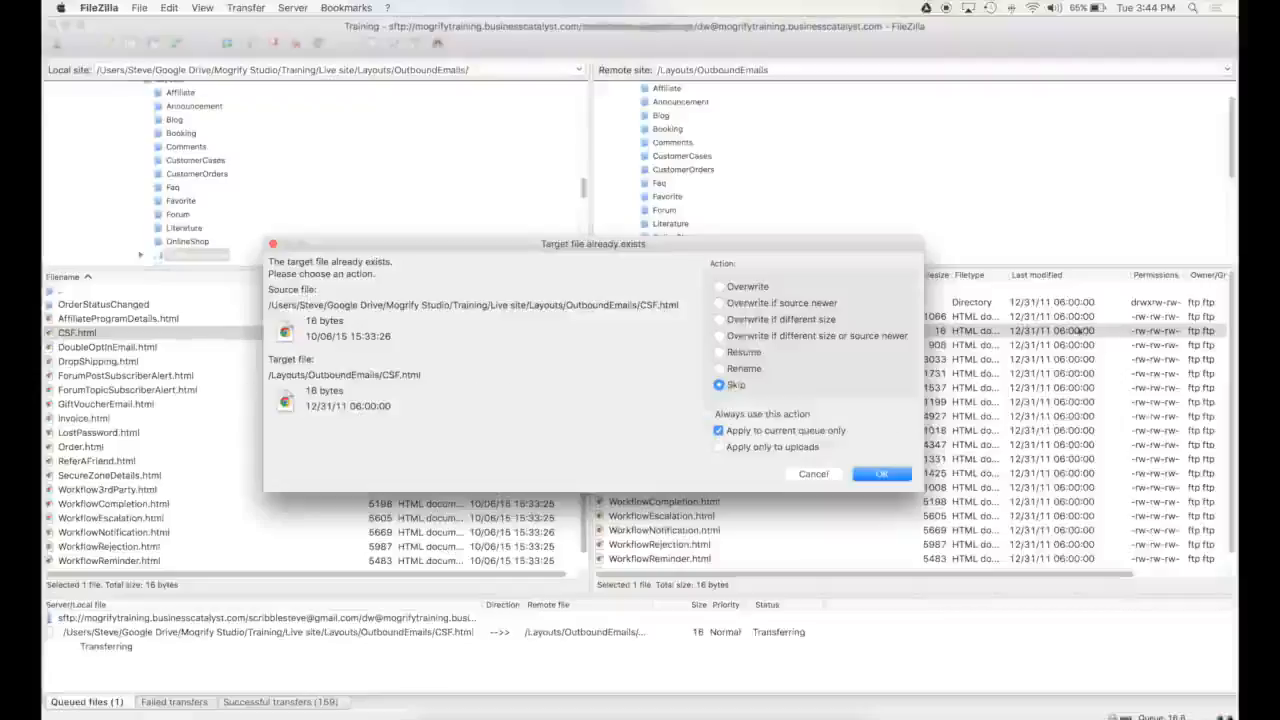
# Step: Overwrite the remote CSF.html for this transfer only, leaving the always-use options off, and select it in the remote list
pyautogui.click(719, 286)
pyautogui.click(894, 477)
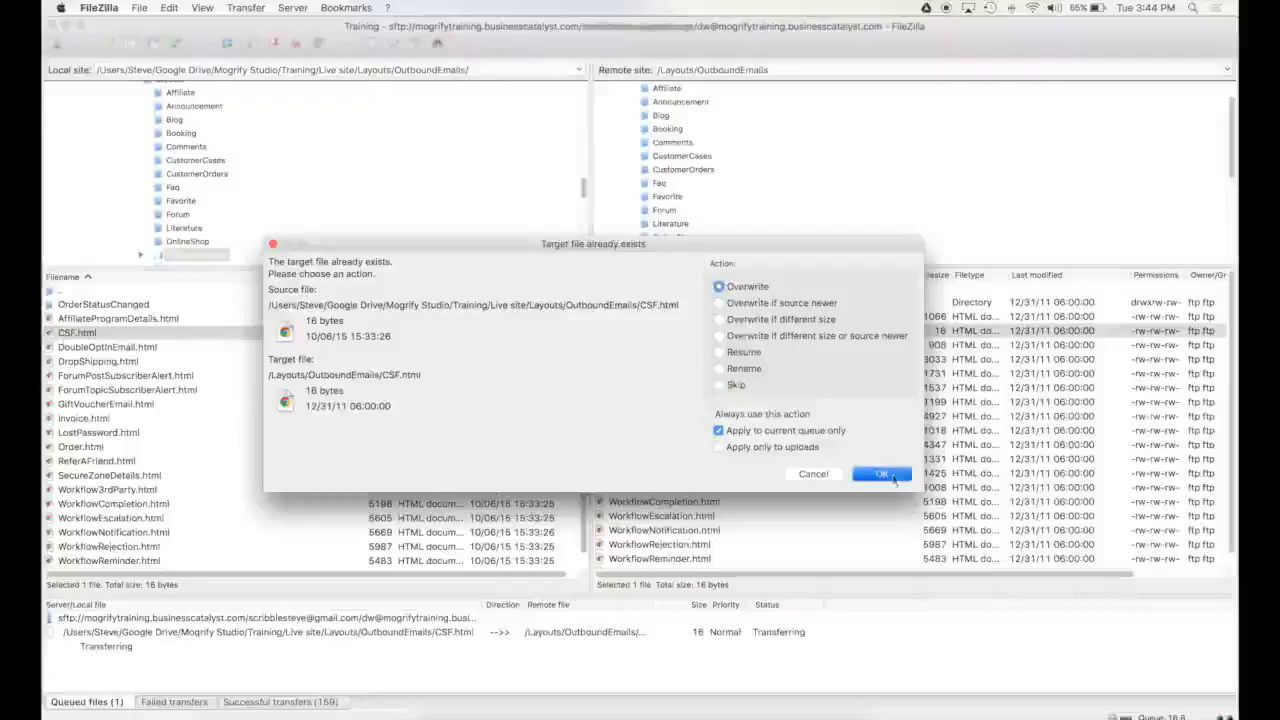
pyautogui.click(744, 432)
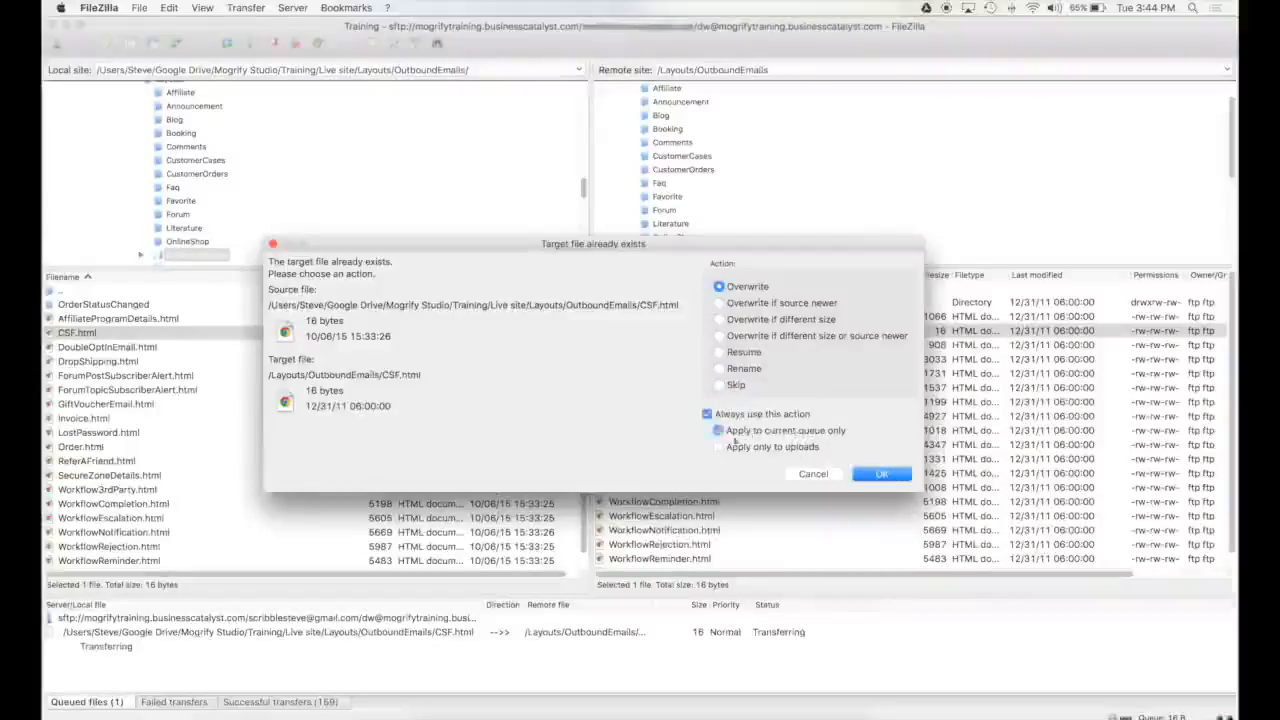
pyautogui.click(761, 433)
pyautogui.moveTo(700, 247); pyautogui.dragTo(695, 209)
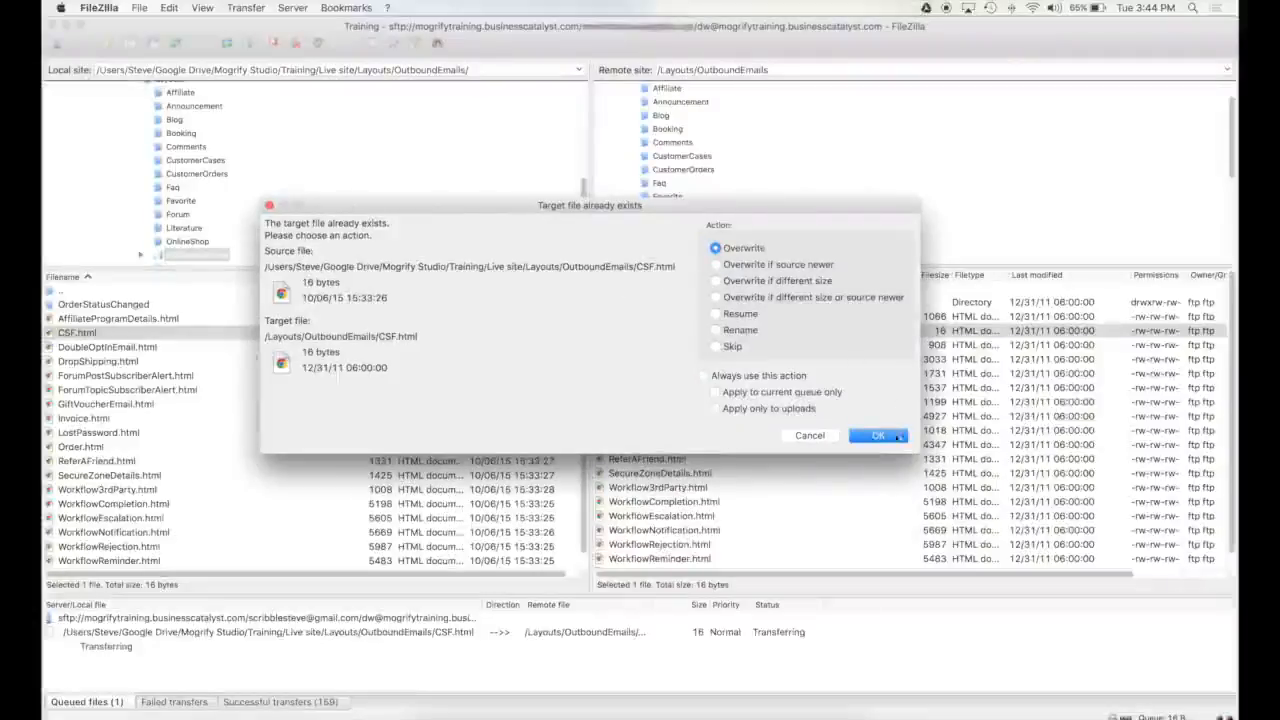
pyautogui.click(878, 436)
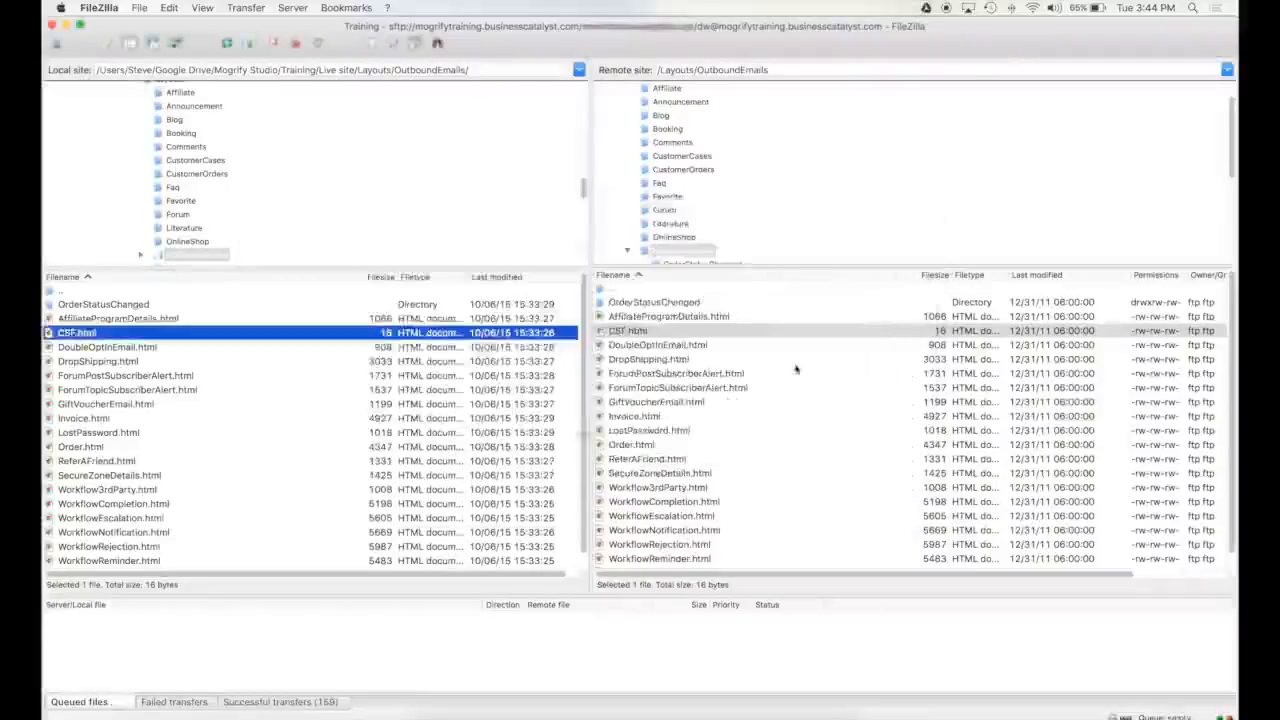
pyautogui.click(764, 333)
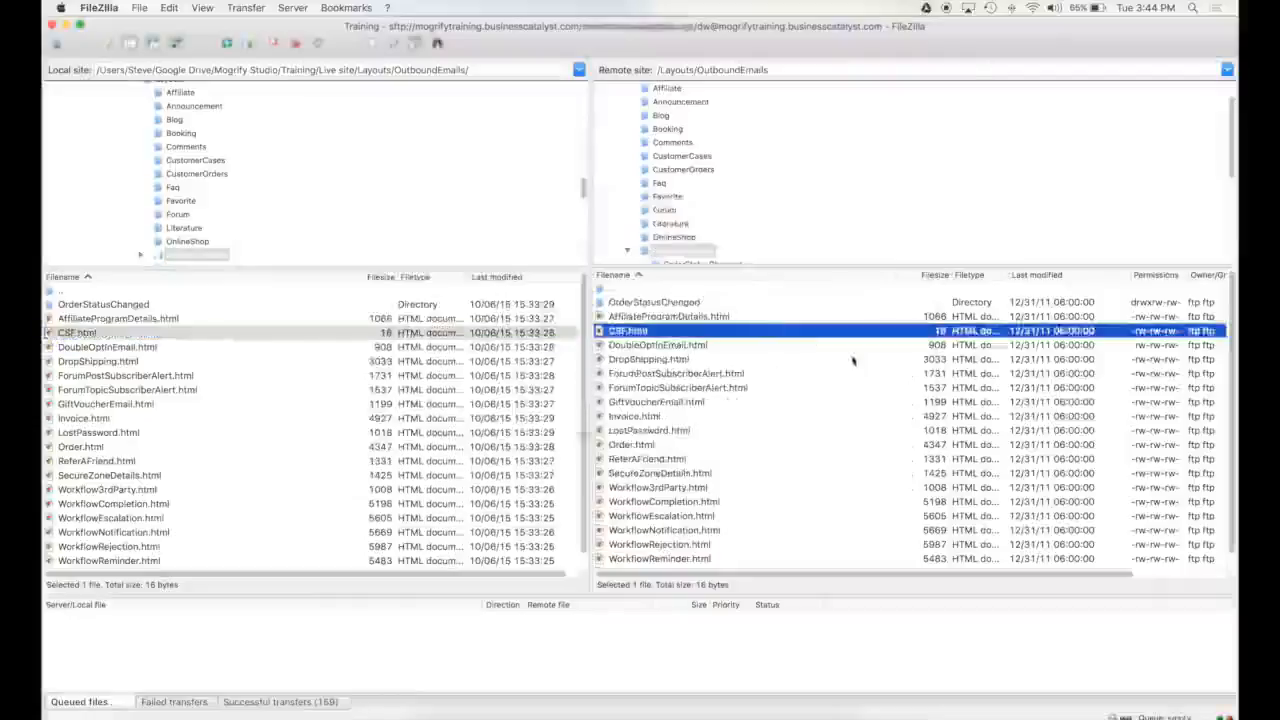
pyautogui.click(836, 436)
pyautogui.click(652, 333)
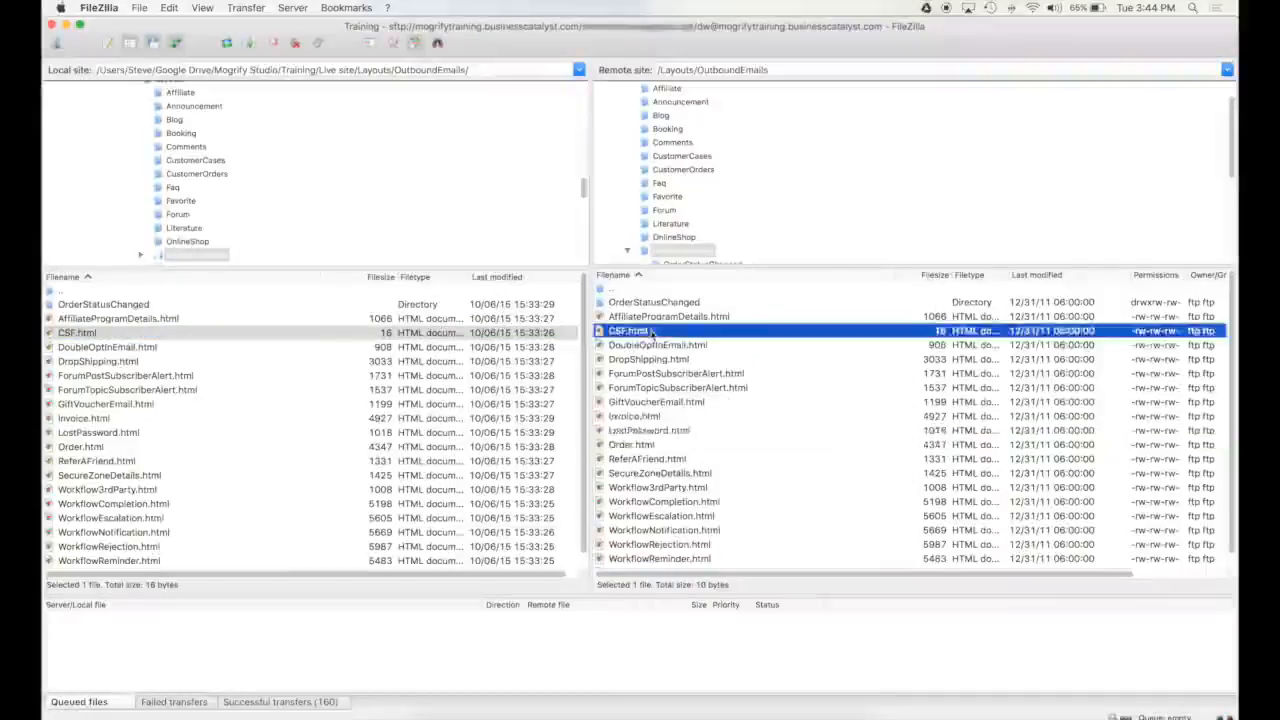
# Step: Upload all local OutboundEmails HTML files, from AffiliateProgramDetails.html to WorkflowTask.html, to the remote OutboundEmails directory
pyautogui.click(110, 318)
pyautogui.scroll(-2, 68, 484)
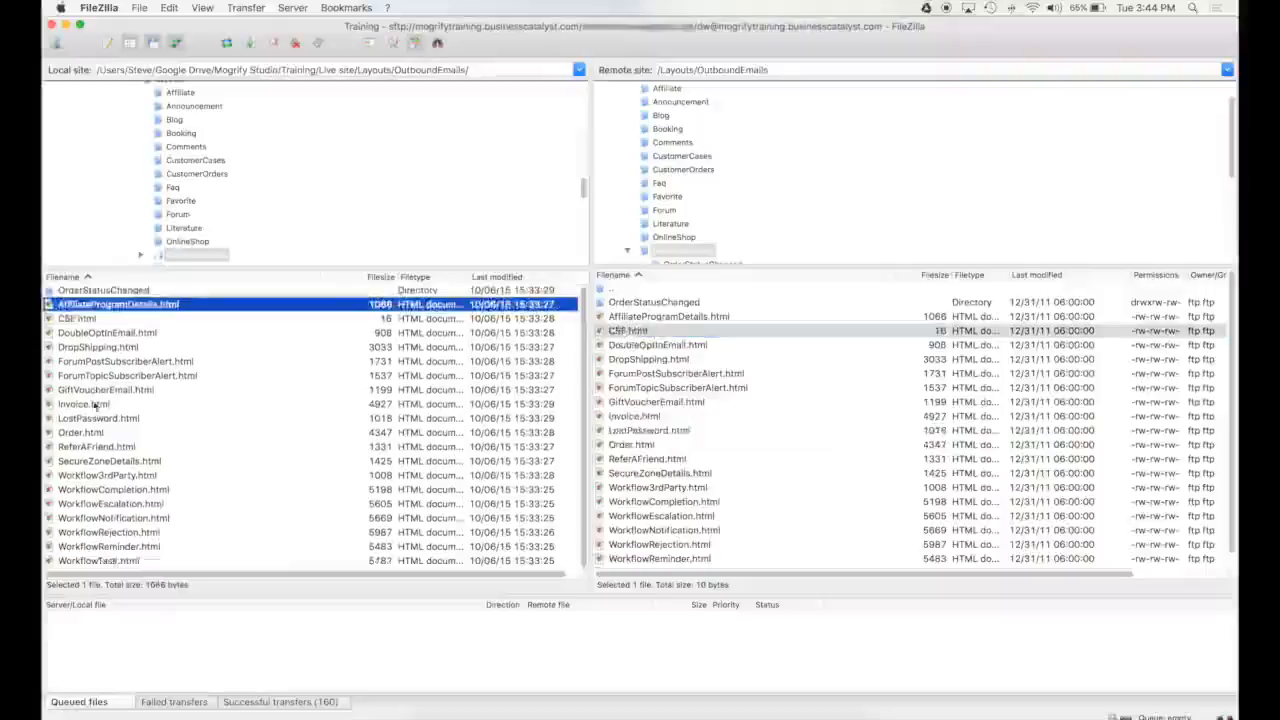
pyautogui.keyDown('shift'); pyautogui.click(84, 561); pyautogui.keyUp('shift')
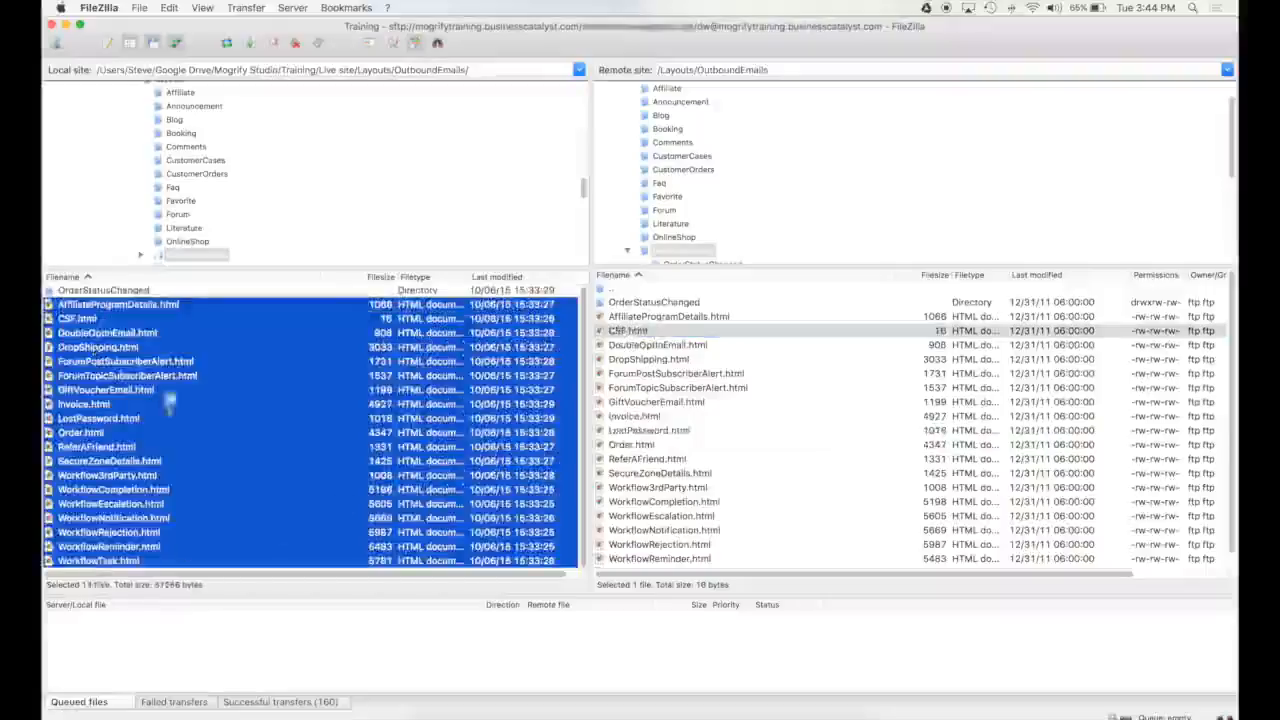
pyautogui.moveTo(170, 402); pyautogui.dragTo(829, 519)
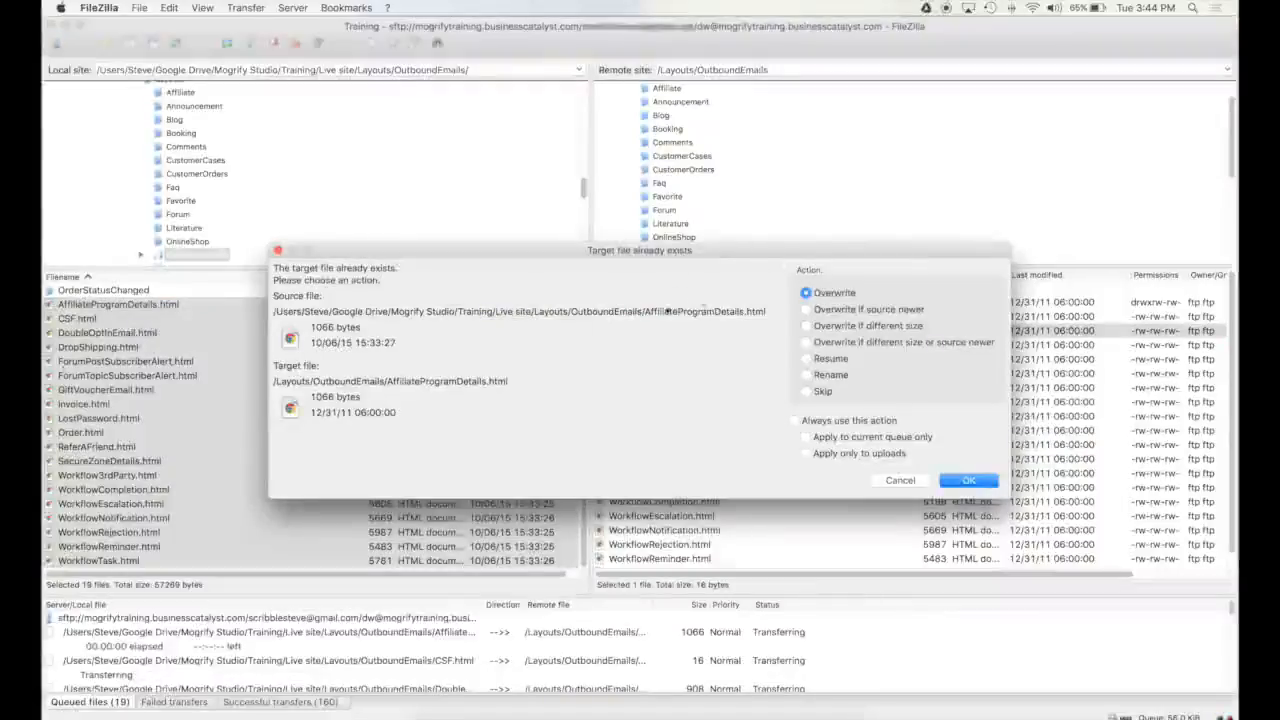
pyautogui.moveTo(693, 258); pyautogui.dragTo(680, 254)
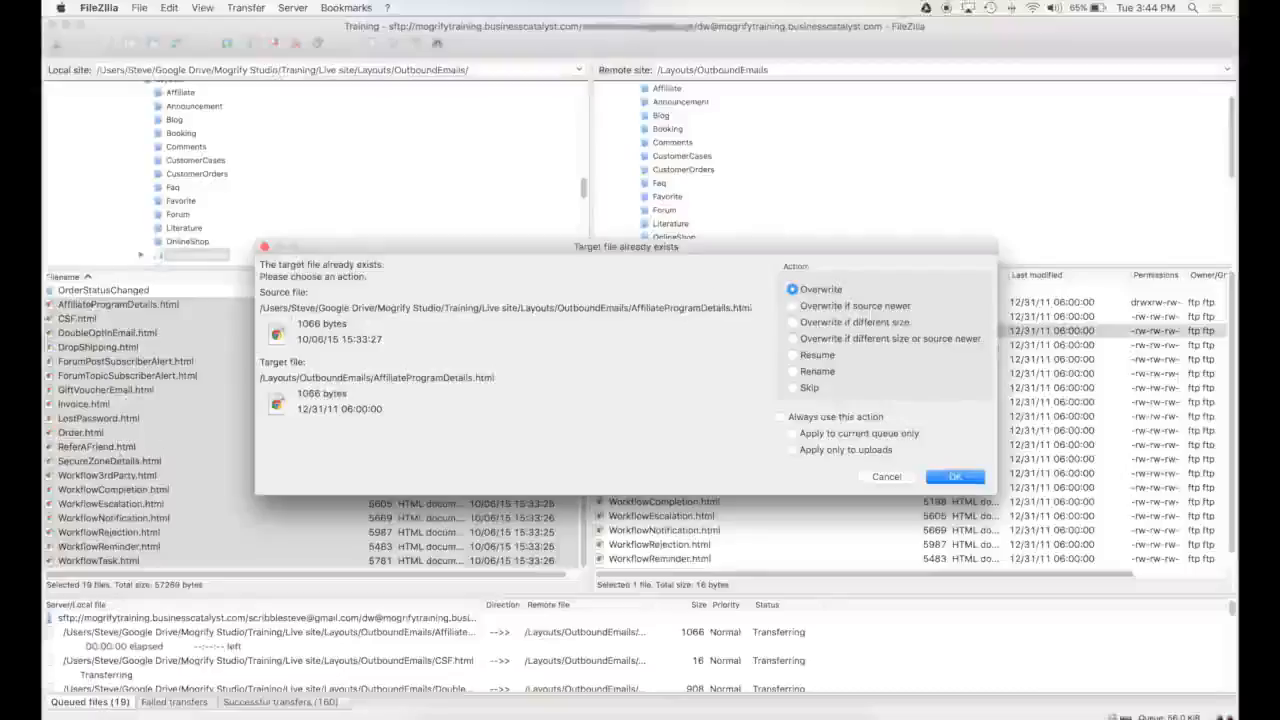
pyautogui.moveTo(727, 252); pyautogui.dragTo(664, 256)
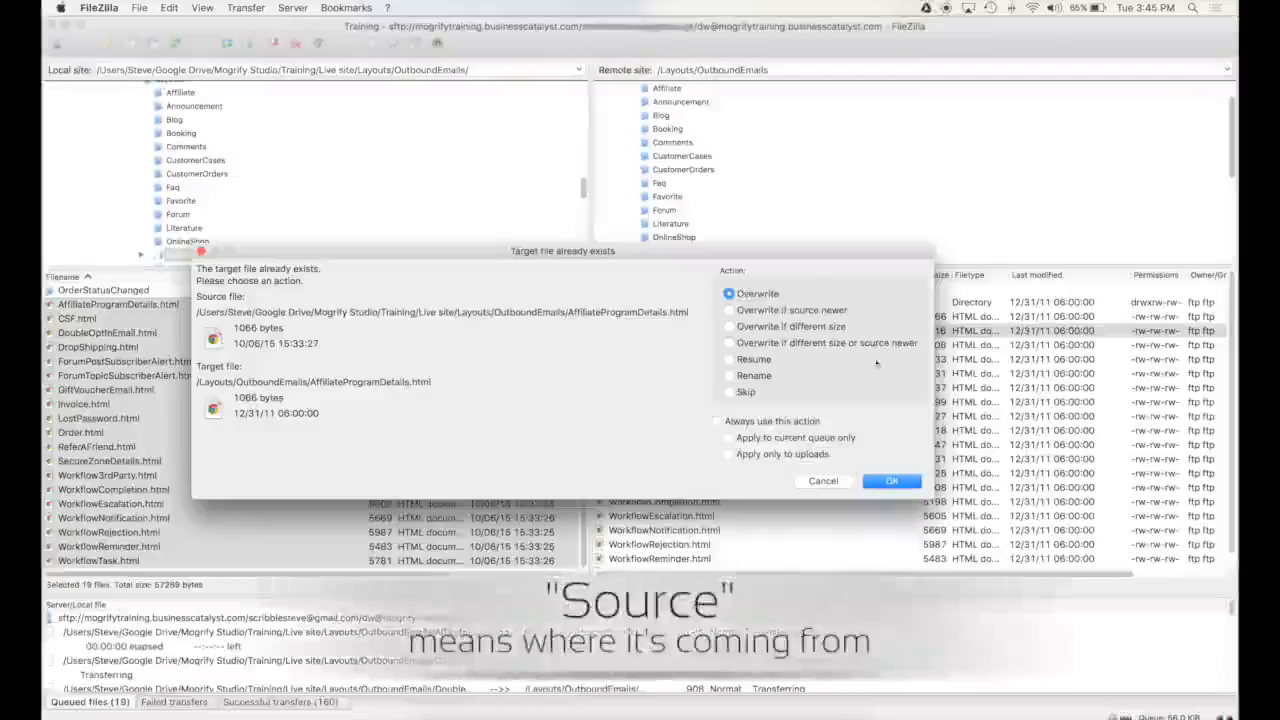
# Step: Overwrite all existing remote files by always using the Overwrite action, applied to the current queue only
pyautogui.click(790, 313)
pyautogui.moveTo(701, 258); pyautogui.dragTo(733, 252)
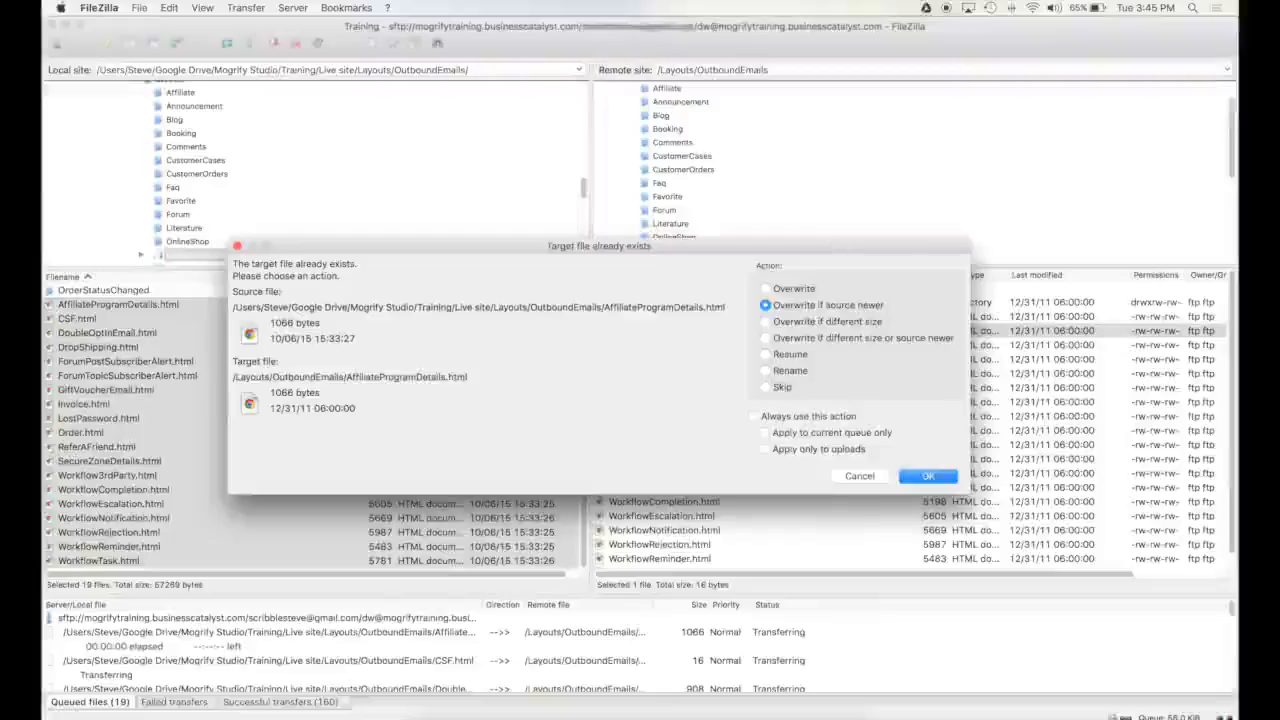
pyautogui.click(793, 290)
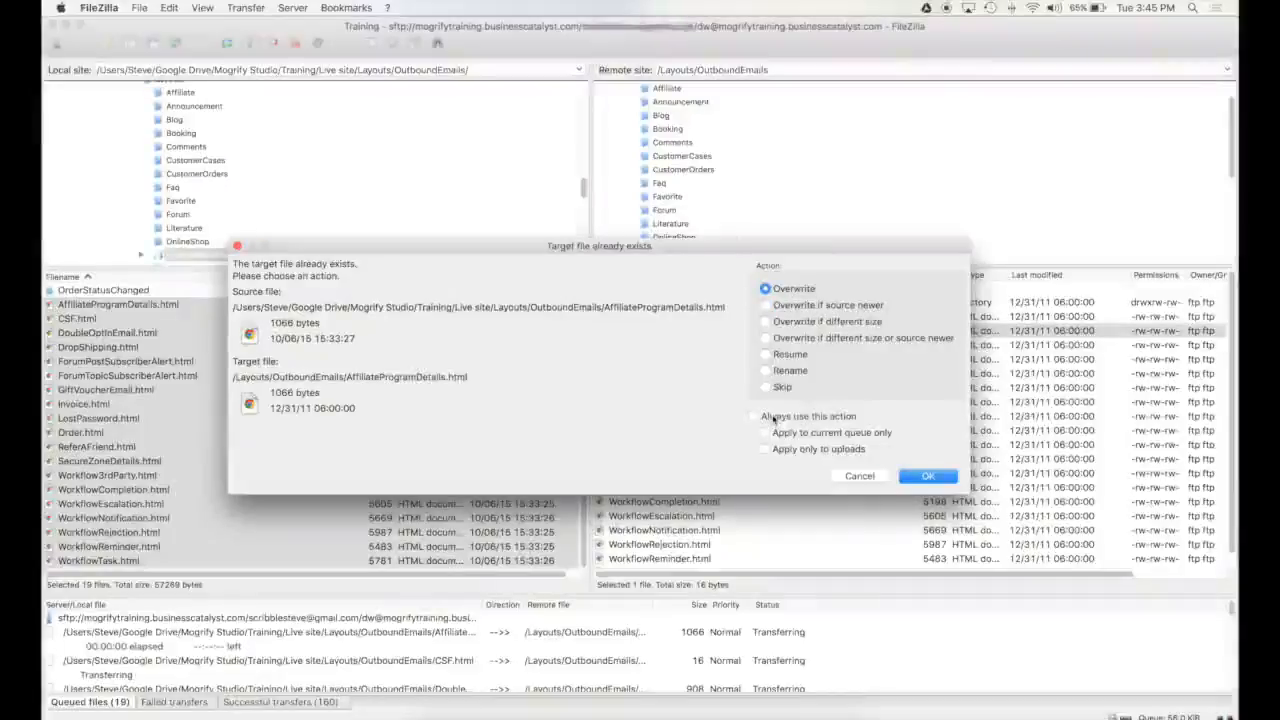
pyautogui.click(773, 420)
pyautogui.click(804, 434)
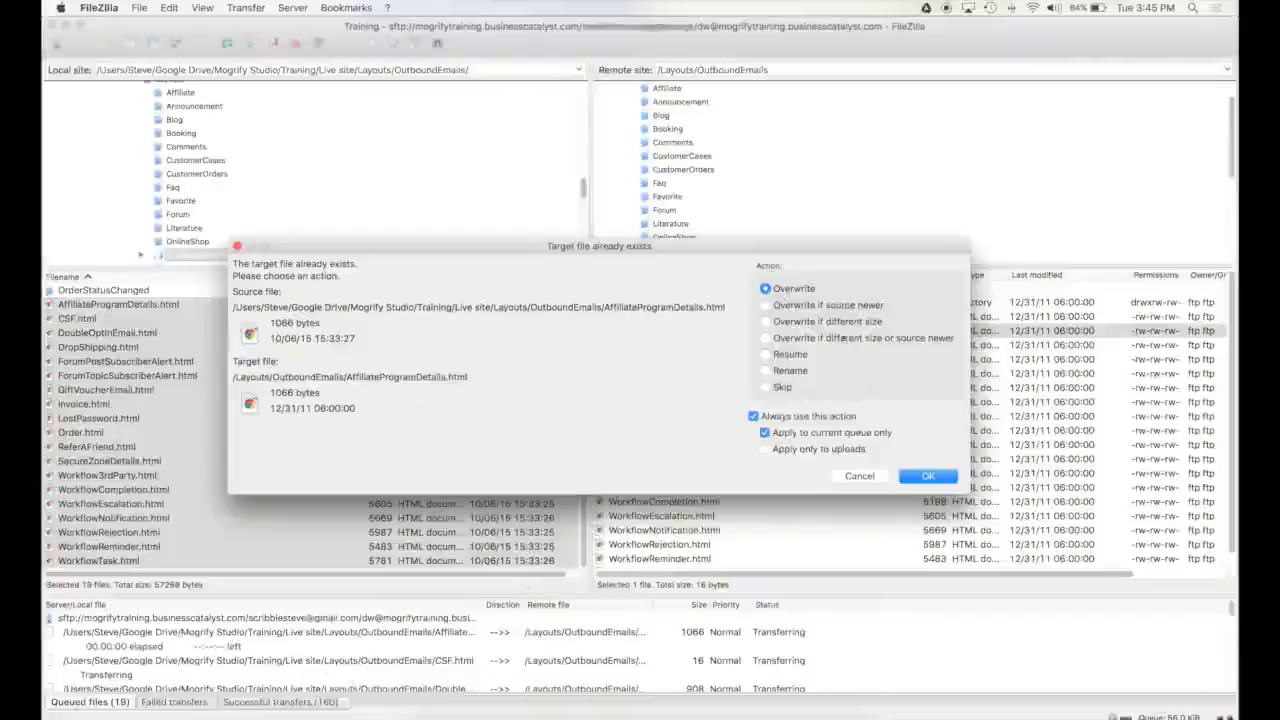
pyautogui.click(792, 436)
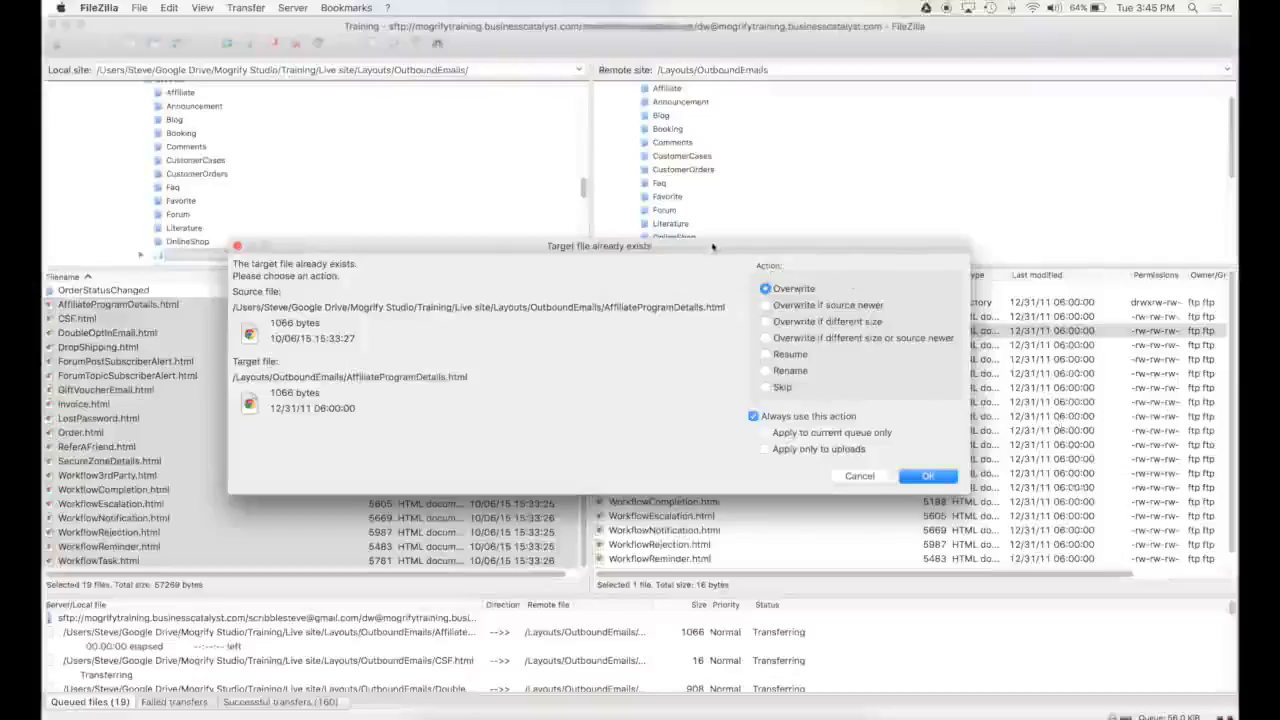
pyautogui.moveTo(712, 246); pyautogui.dragTo(712, 262)
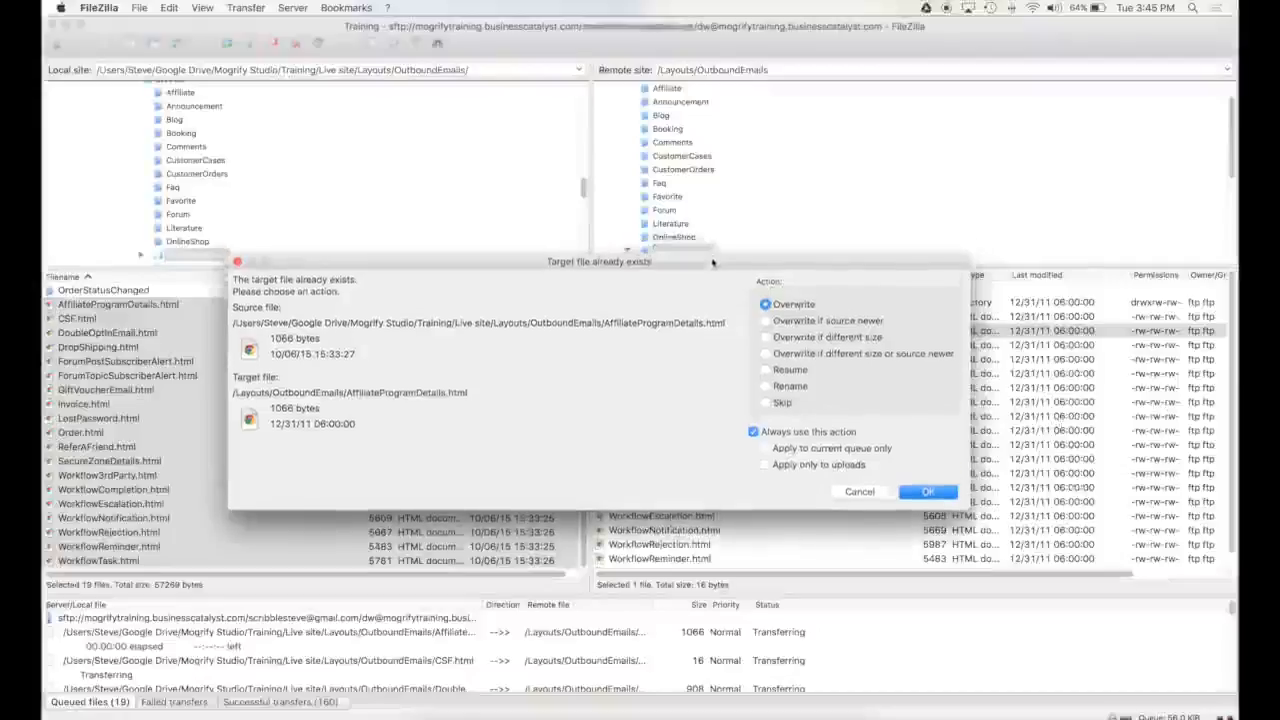
pyautogui.click(795, 451)
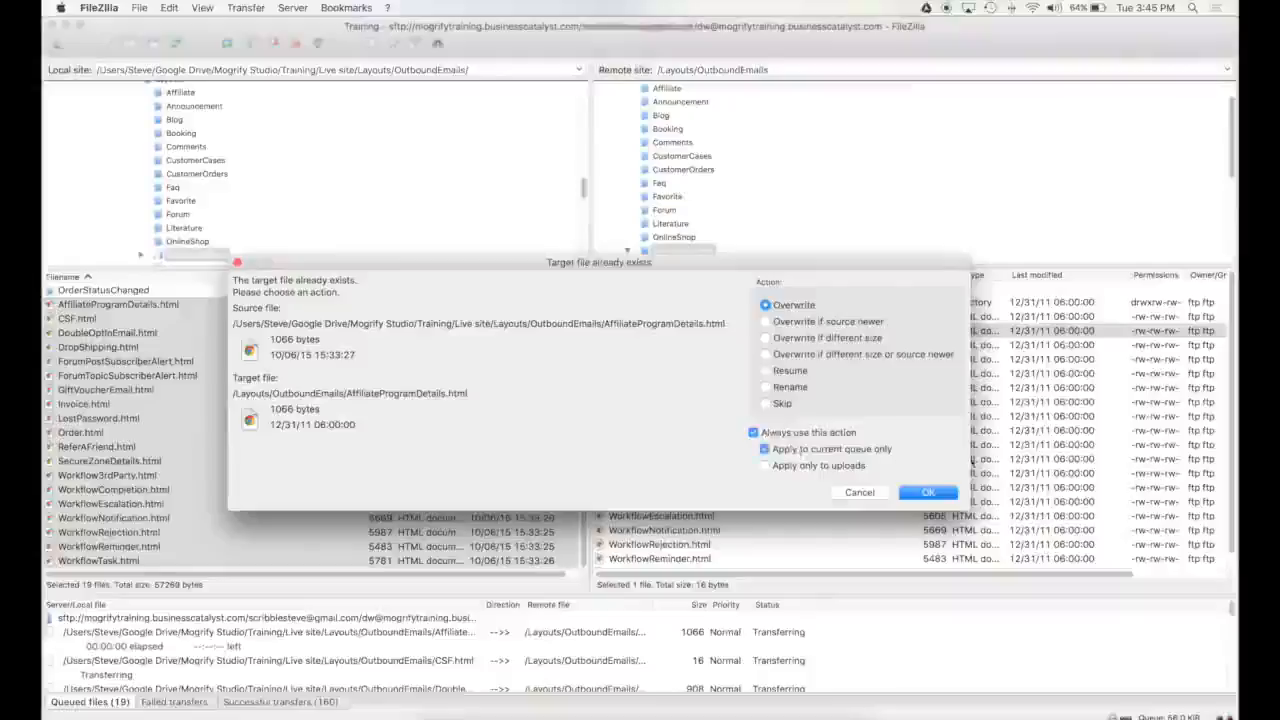
pyautogui.moveTo(717, 266); pyautogui.dragTo(714, 271)
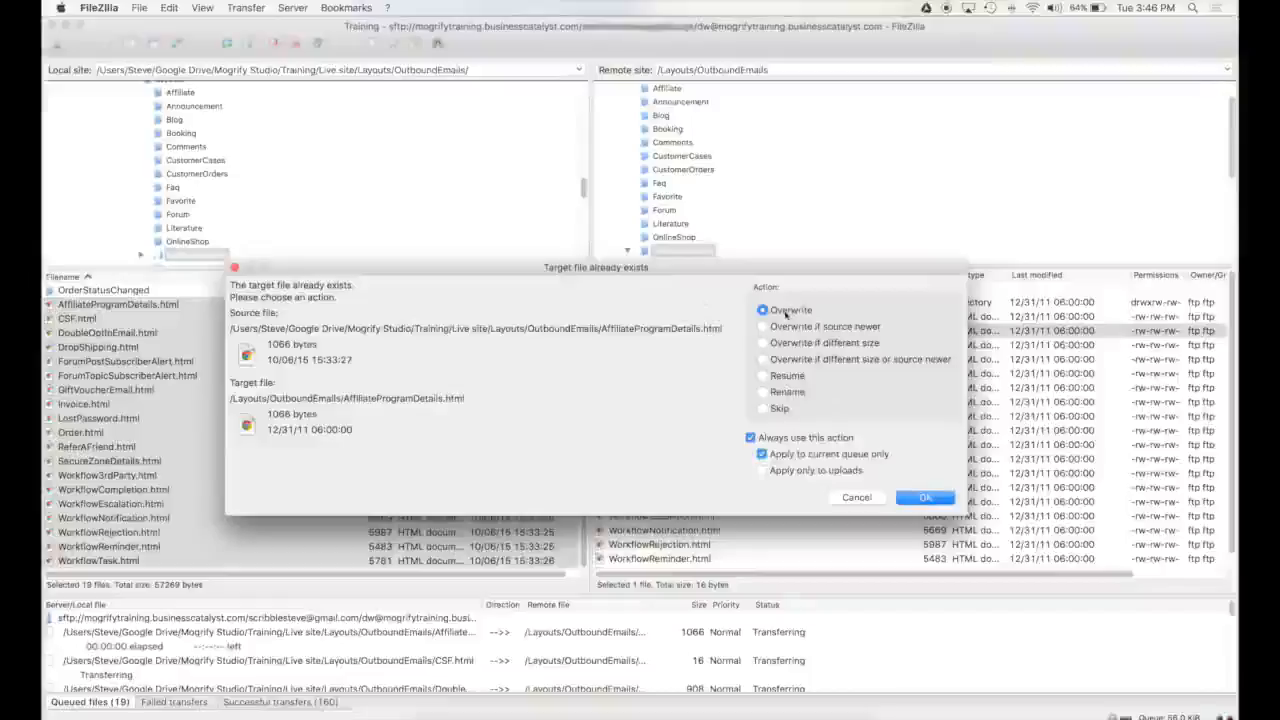
pyautogui.click(938, 499)
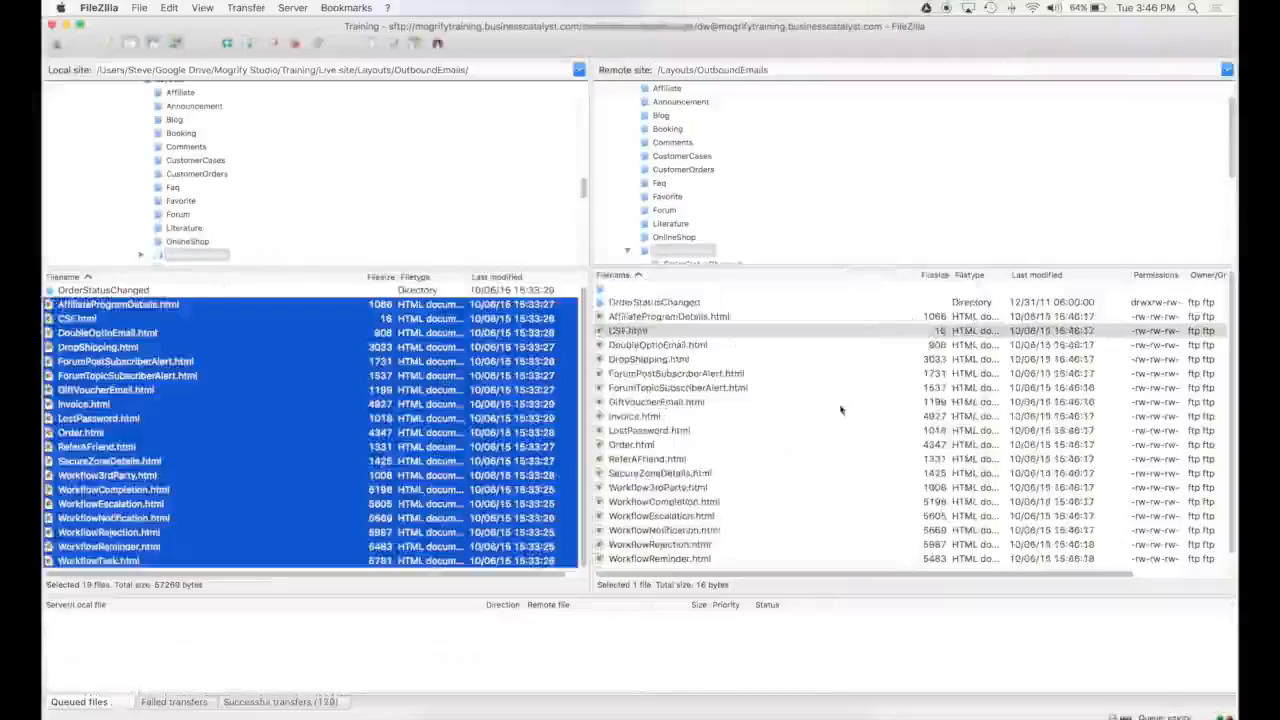
# Step: Select LostPassword.html in the remote list to check its updated date, and disconnect from the server
pyautogui.click(757, 436)
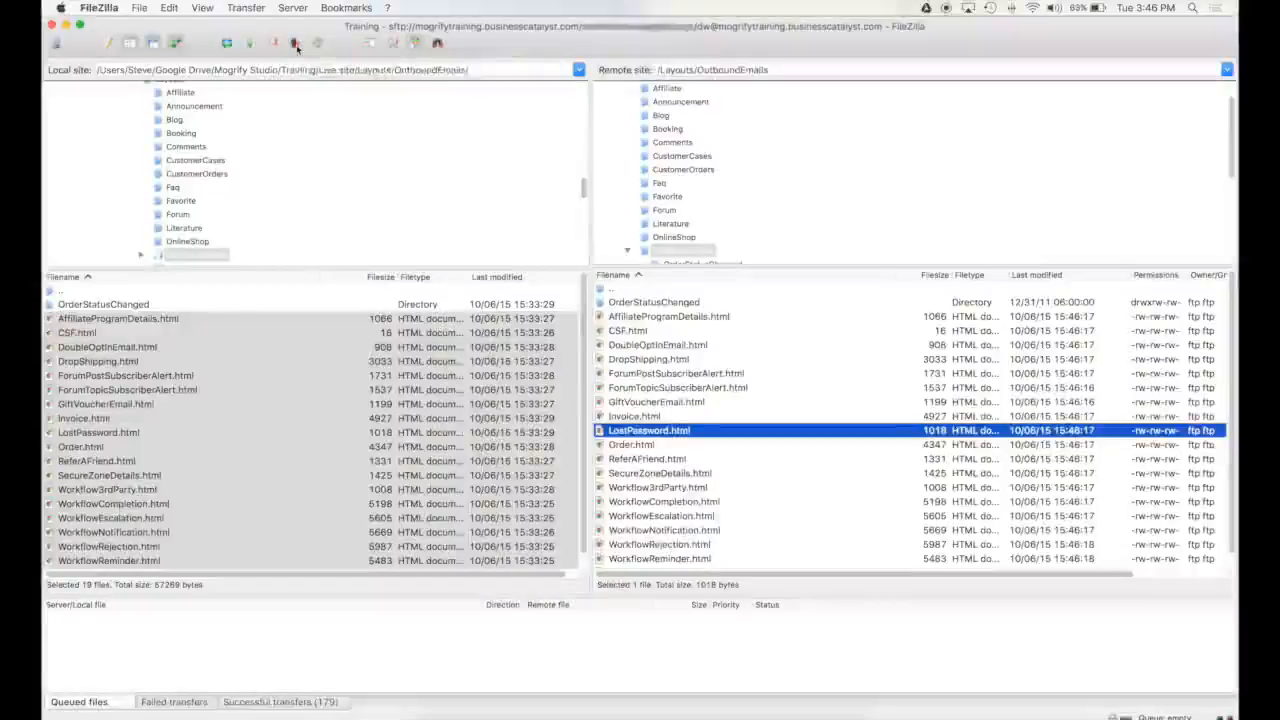
pyautogui.click(296, 46)
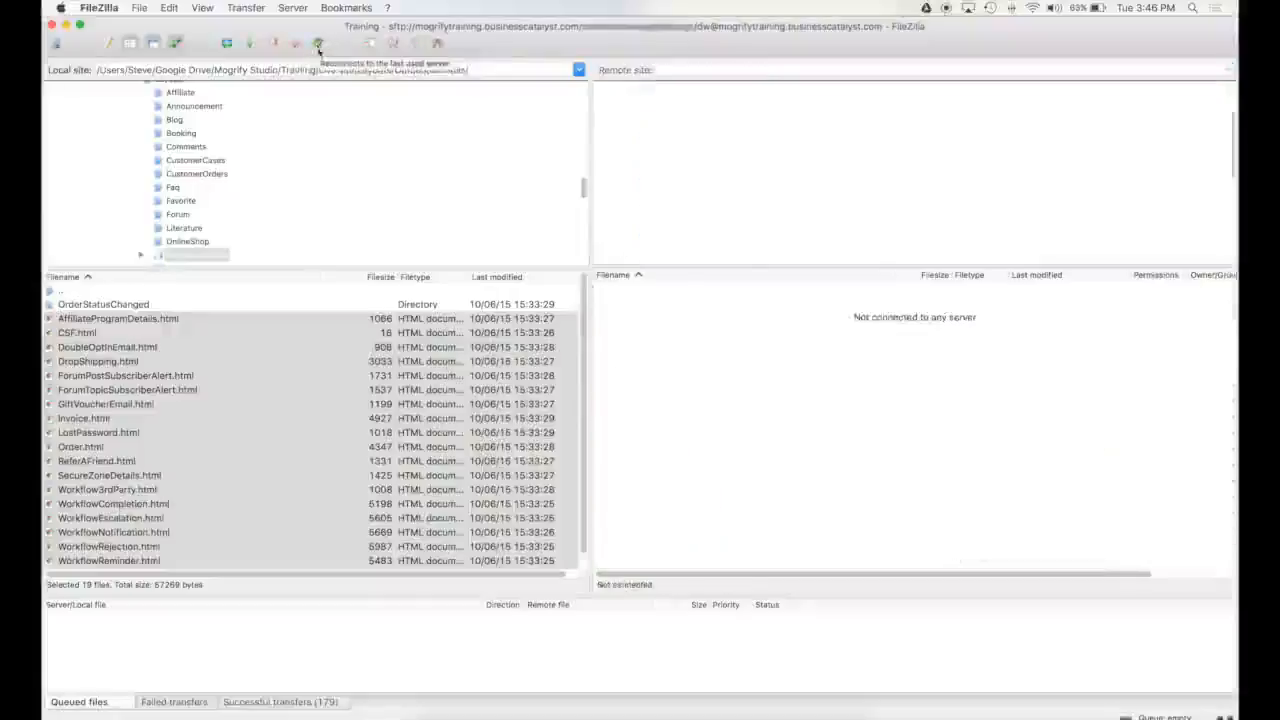
# Step: Review the selected site's SFTP connection settings in the Site Manager, and cancel without connecting
pyautogui.click(138, 8)
pyautogui.click(150, 26)
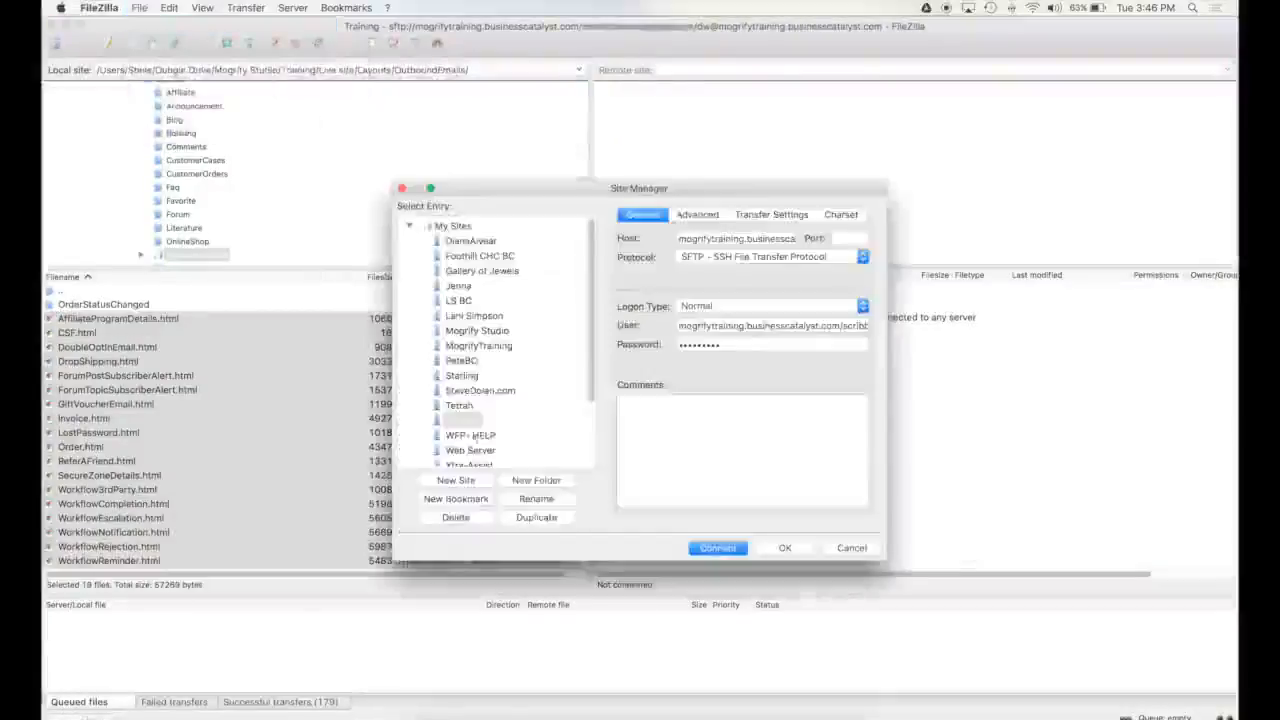
pyautogui.rightClick(466, 420)
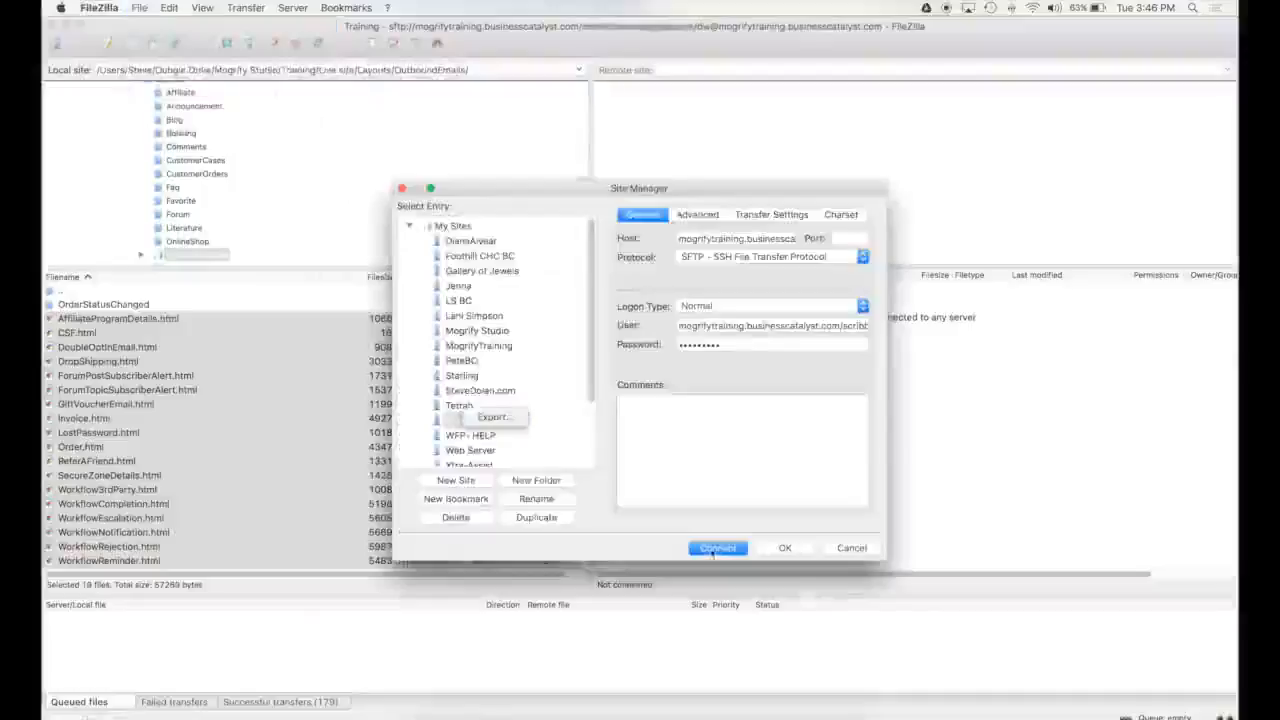
pyautogui.click(862, 553)
pyautogui.click(852, 548)
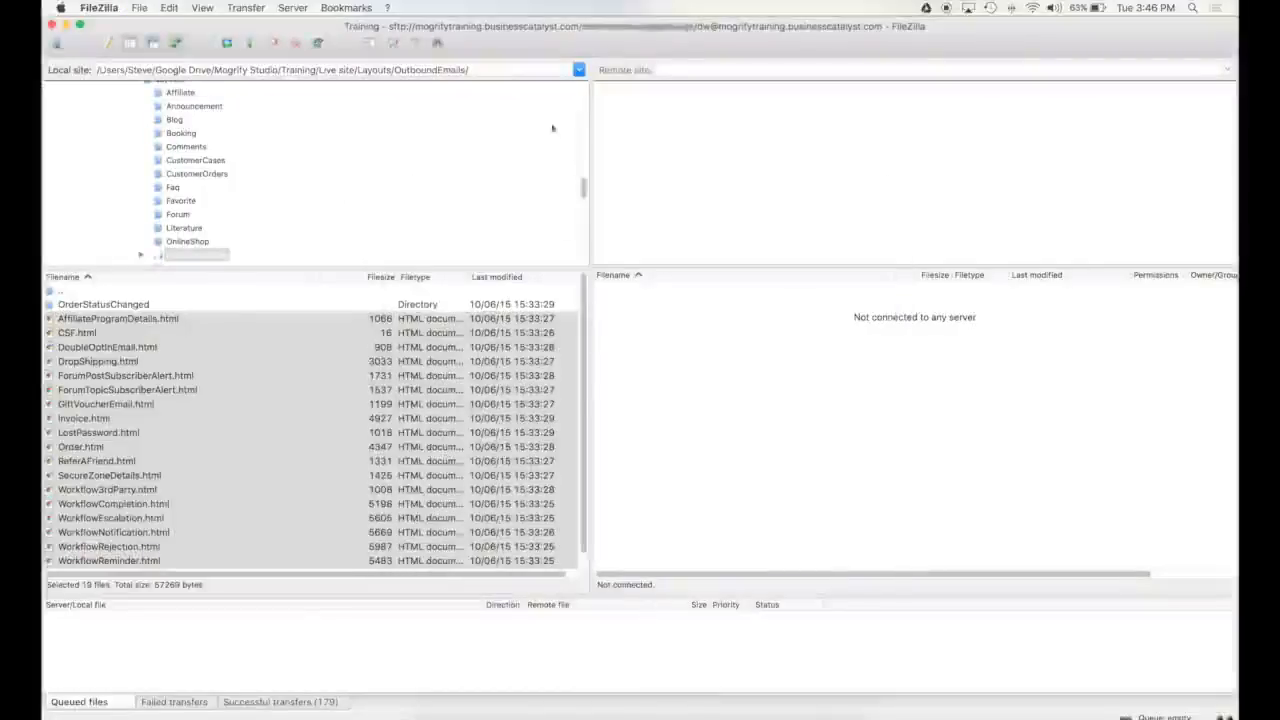
# Step: Reconnect to the last used server, and open the Site Manager for a brief look
pyautogui.click(318, 44)
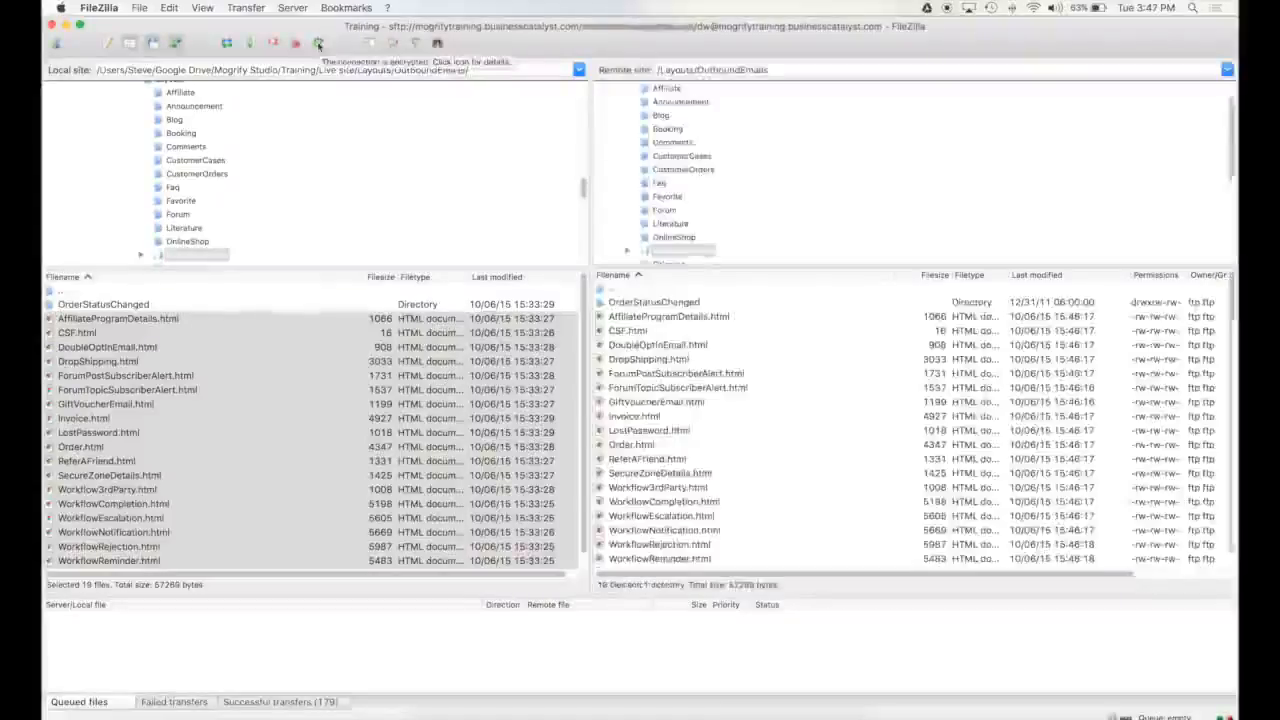
pyautogui.click(139, 8)
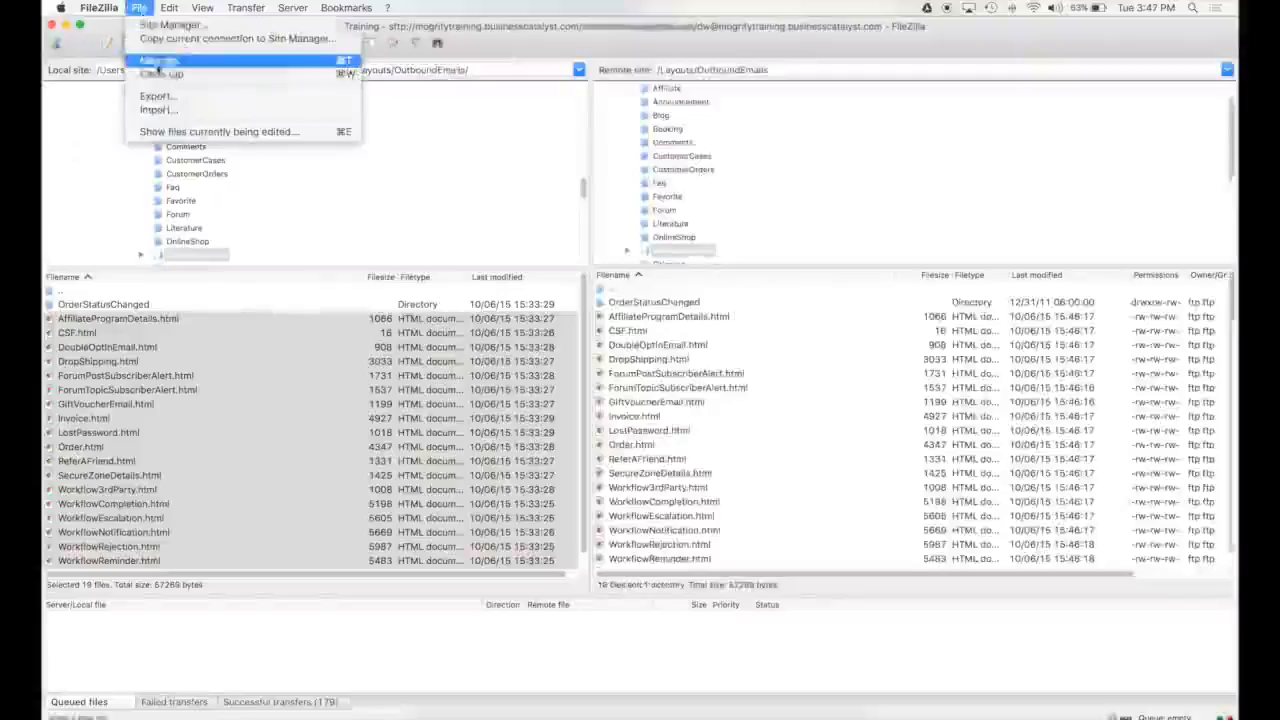
pyautogui.click(148, 25)
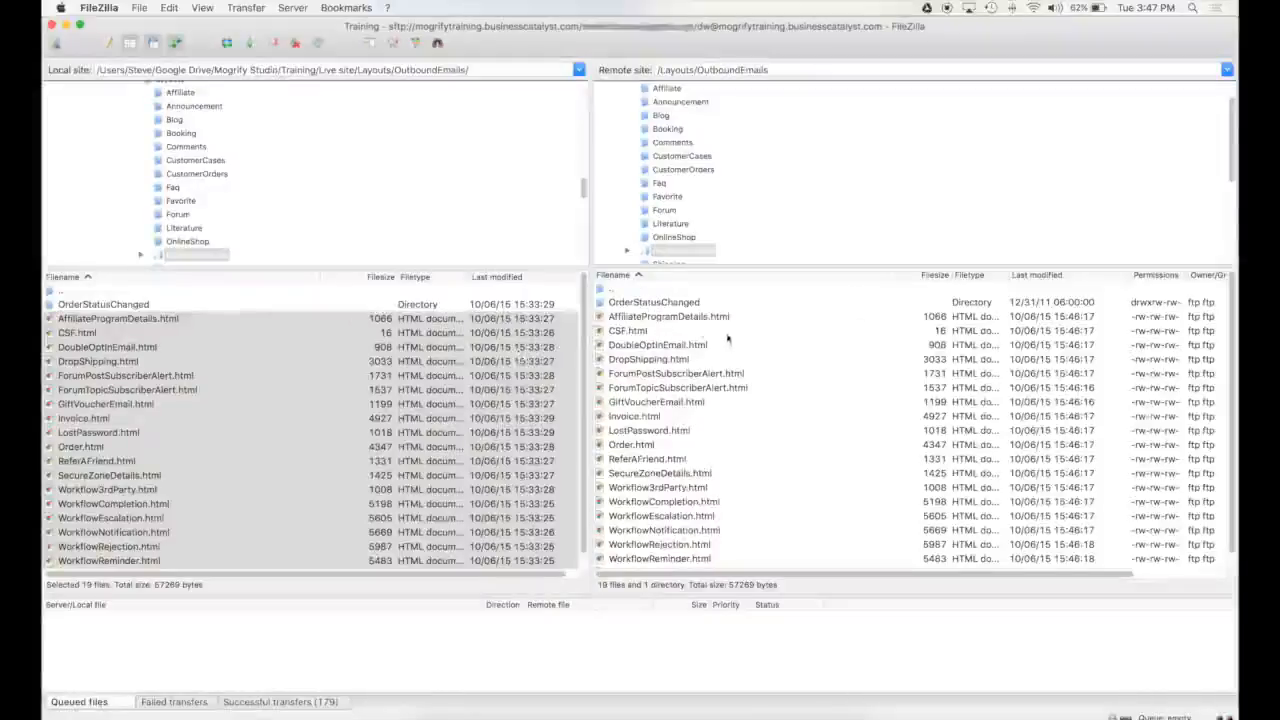
# Step: Select ForumPostSubscriberAlert.html in the remote list and the OrderStatusChanged directory in the local list
pyautogui.click(720, 372)
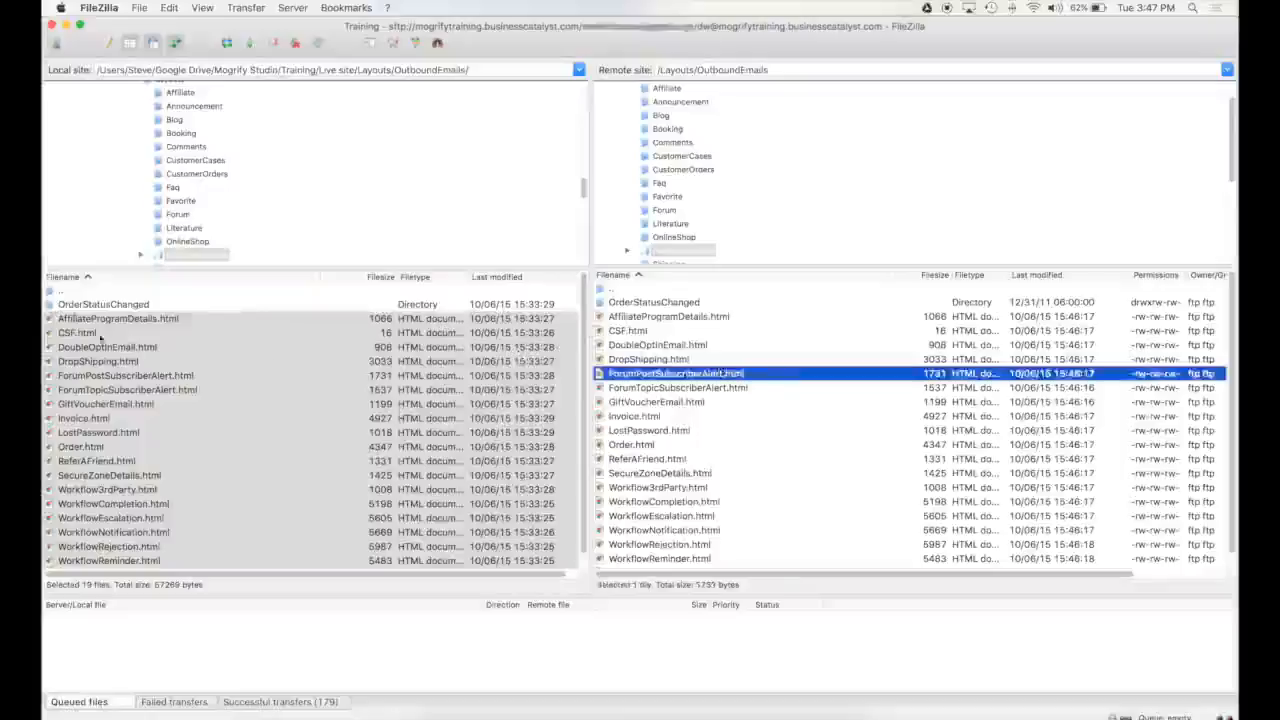
pyautogui.click(70, 306)
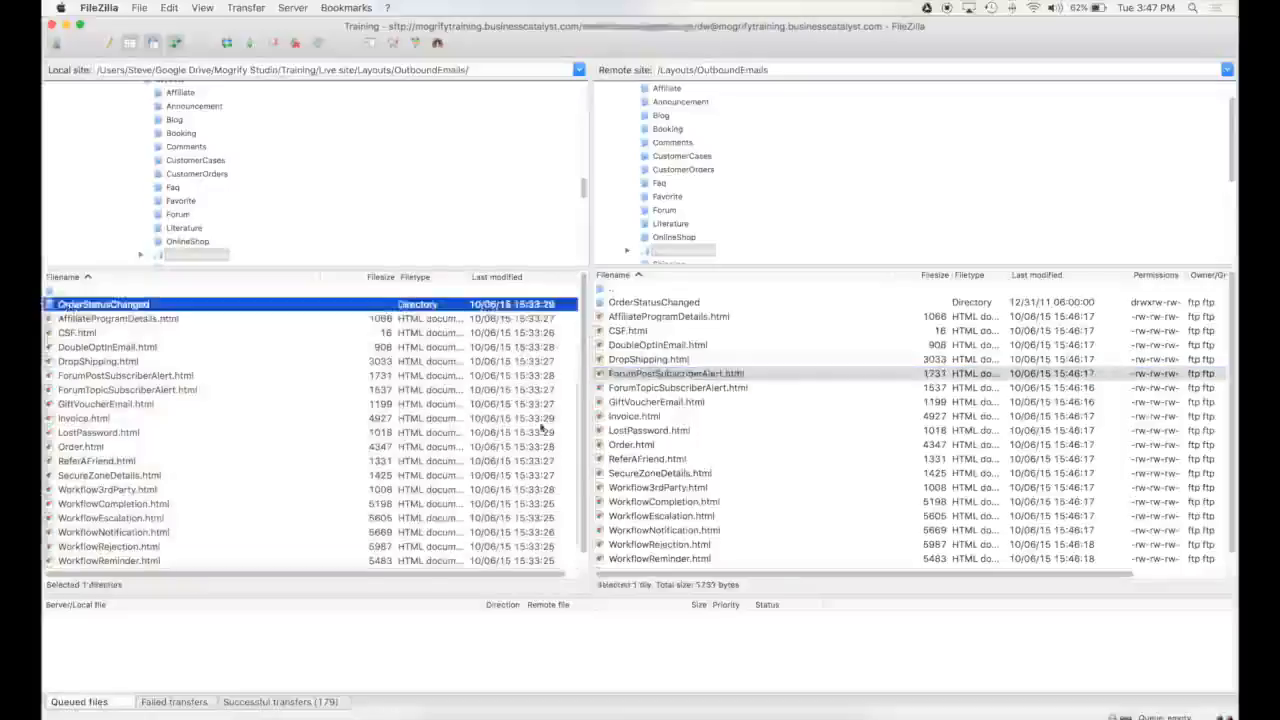